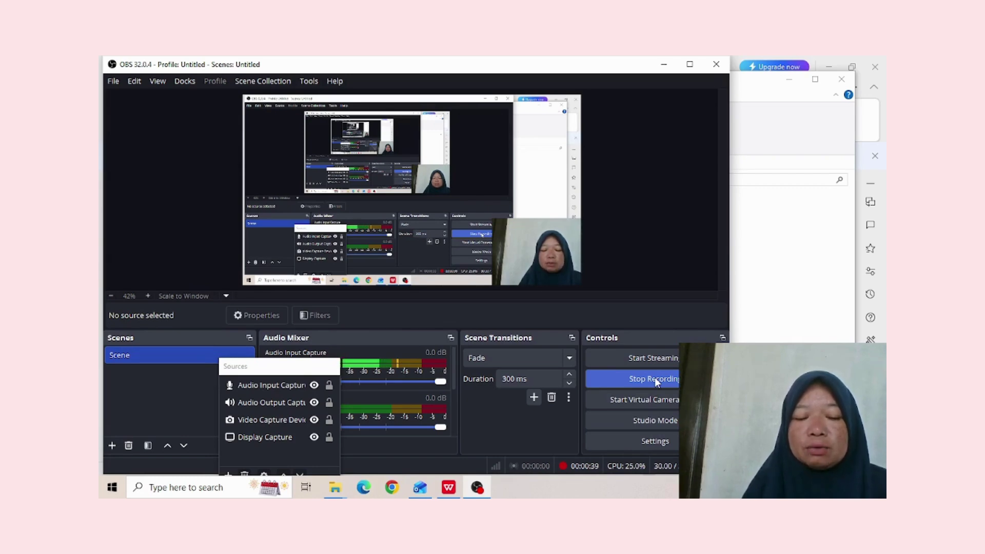
pyautogui.click(654, 379)
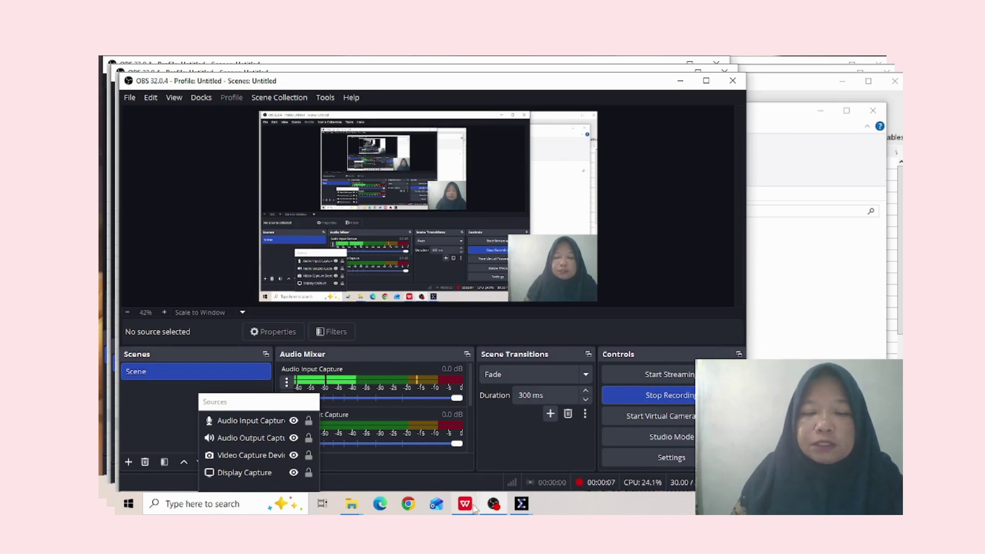
# Switch to the NILAI STATISTIK.xlsx workbook in WPS Office.
pyautogui.moveTo(465, 503)
pyautogui.click(510, 478)
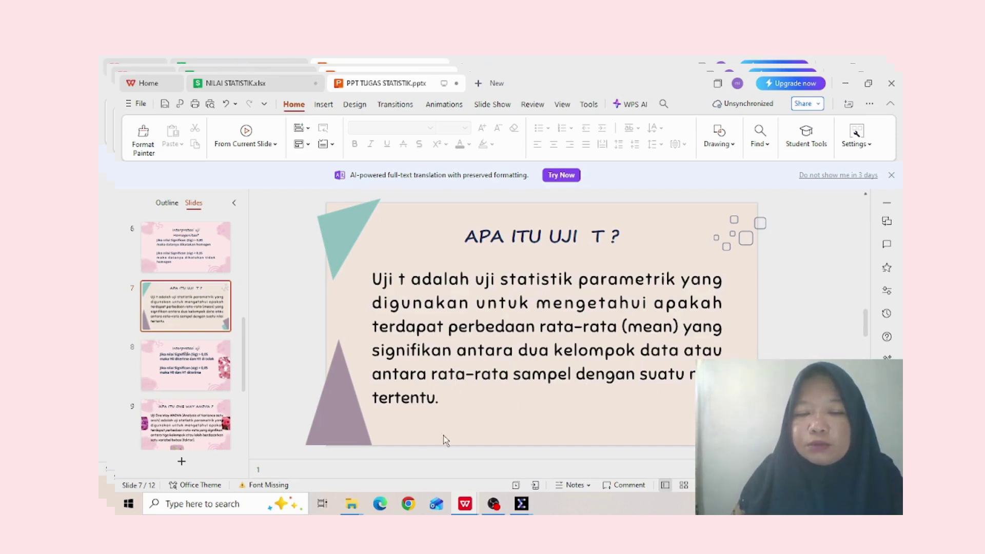
pyautogui.moveTo(464, 507)
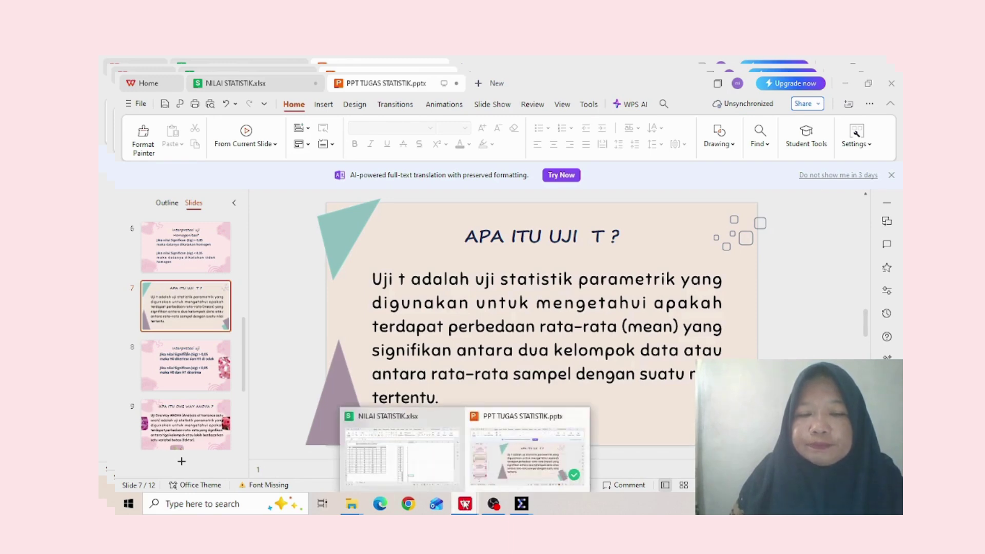
pyautogui.click(408, 485)
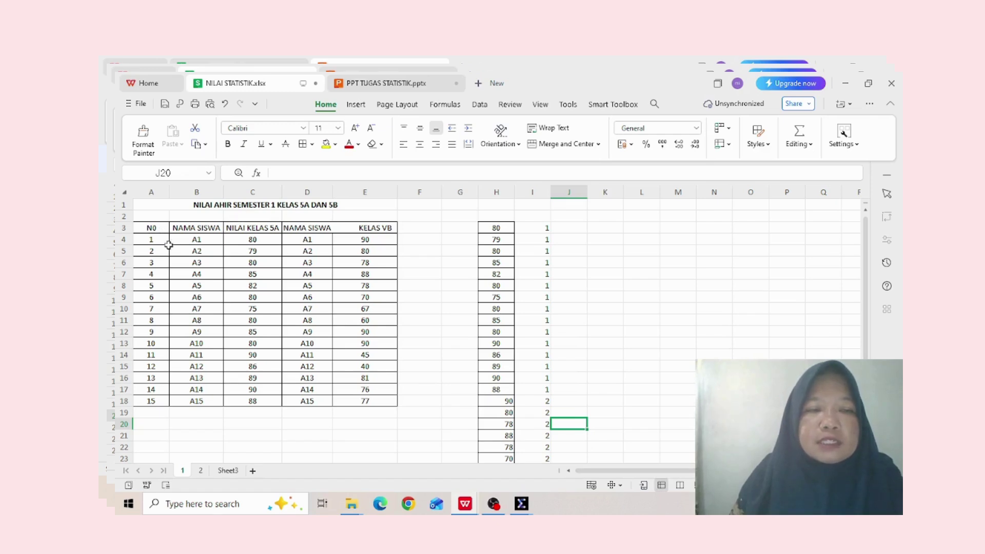
# Review the student numbers, names, class 5A and 5B scores, and the stacked scores with class codes in H3:I32.
pyautogui.moveTo(161, 239); pyautogui.dragTo(151, 399)
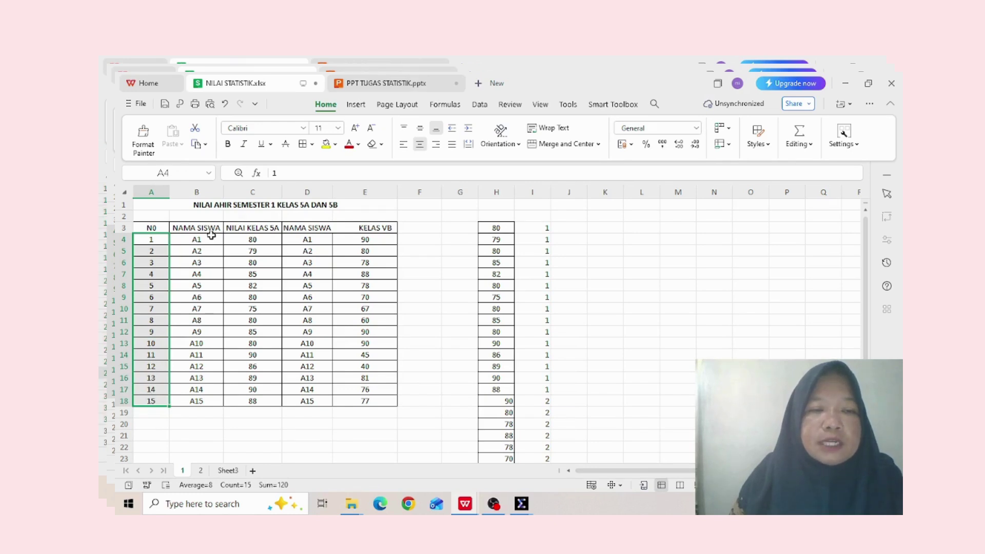
pyautogui.moveTo(213, 243); pyautogui.dragTo(203, 398)
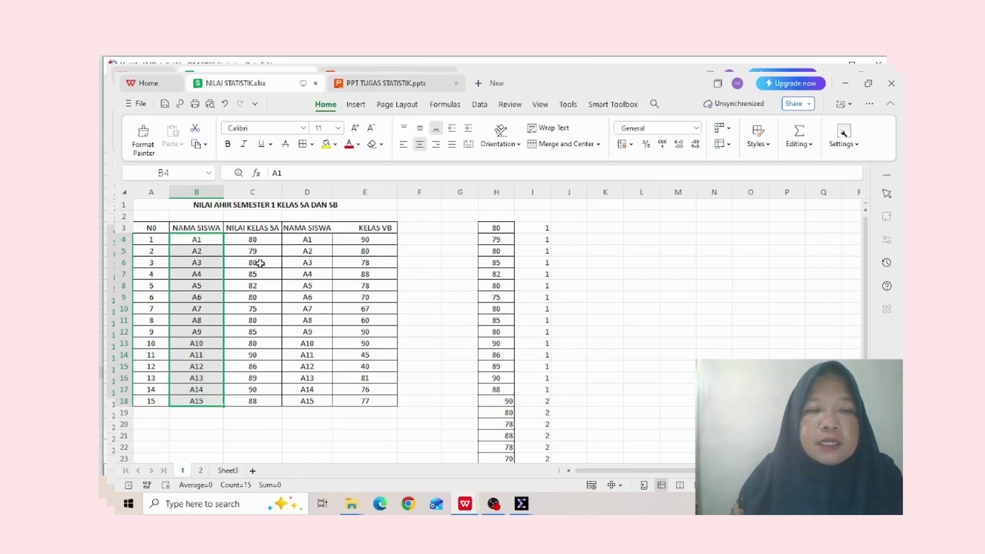
pyautogui.moveTo(273, 239); pyautogui.dragTo(254, 401)
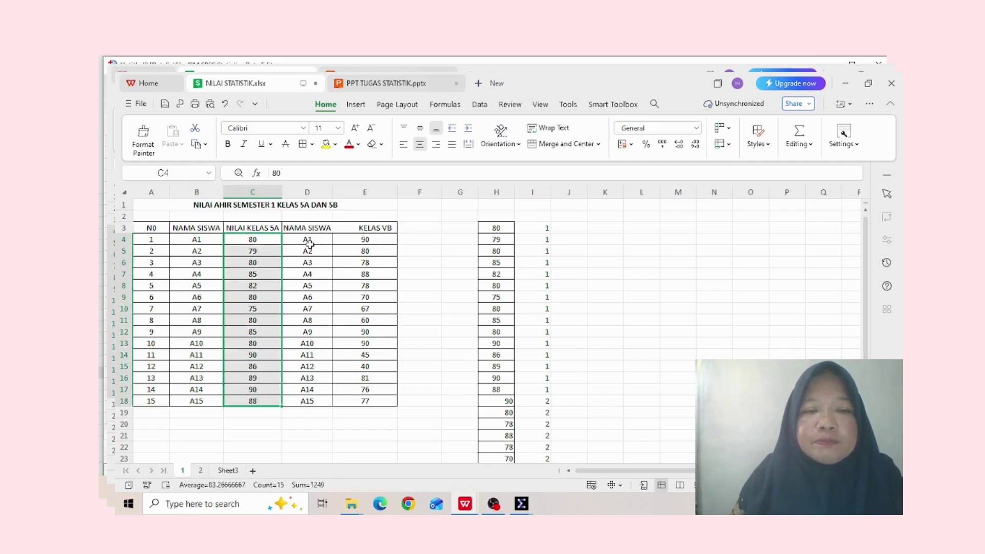
pyautogui.moveTo(377, 241); pyautogui.dragTo(351, 407)
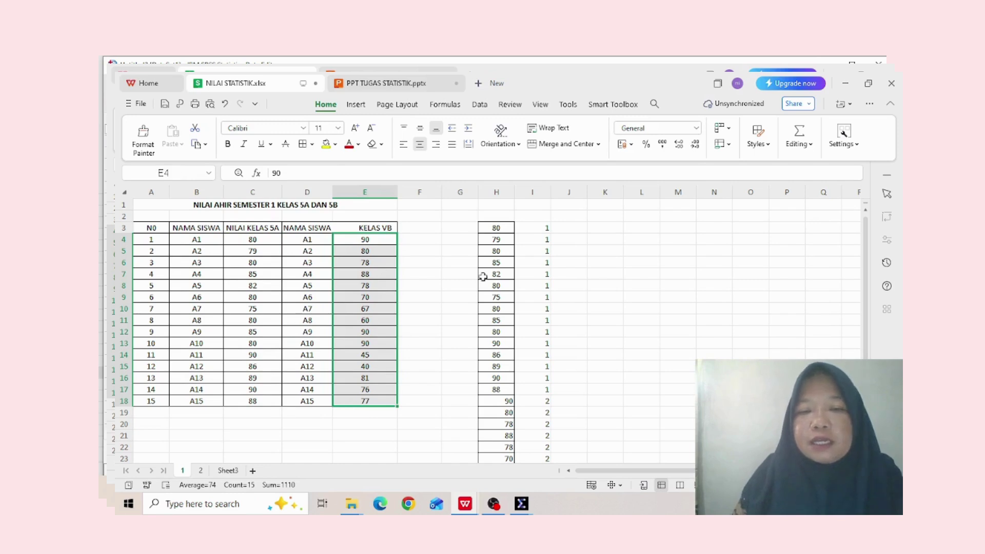
pyautogui.moveTo(492, 229); pyautogui.dragTo(529, 440)
# Switch to the empty Untitled6 dataset in SPSS and define two variables named HASIL and KELAS.
pyautogui.moveTo(502, 511)
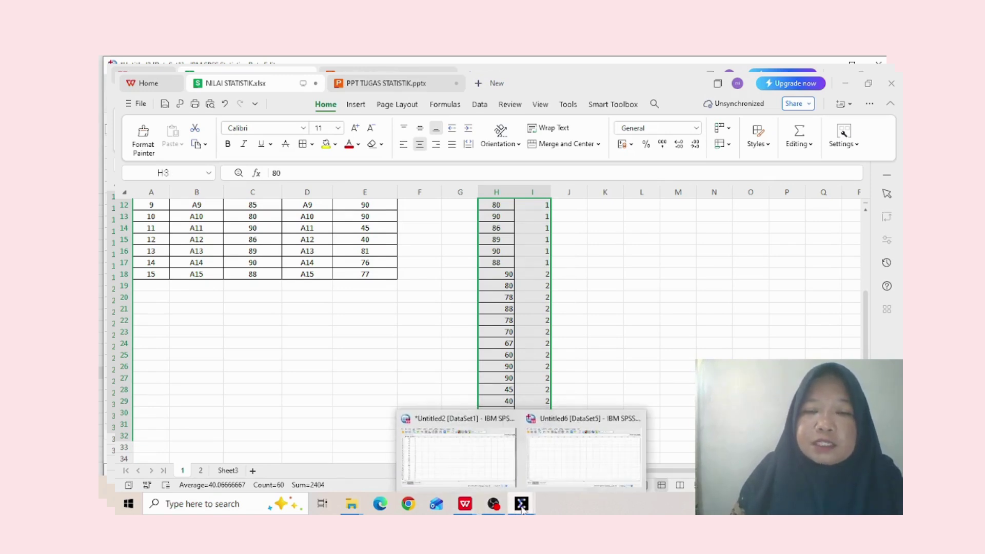
pyautogui.click(580, 480)
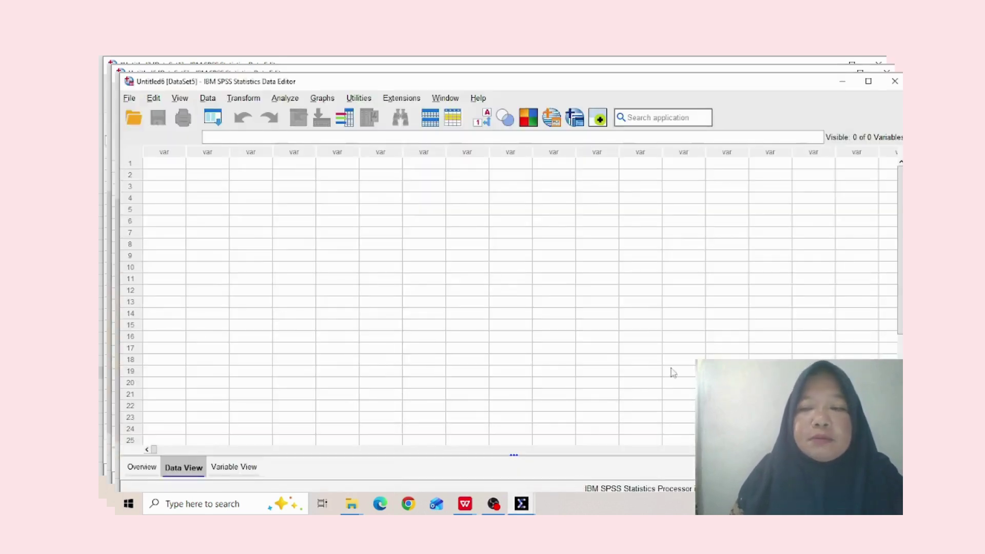
pyautogui.moveTo(893, 249); pyautogui.dragTo(890, 316)
pyautogui.scroll(3, 890, 316)
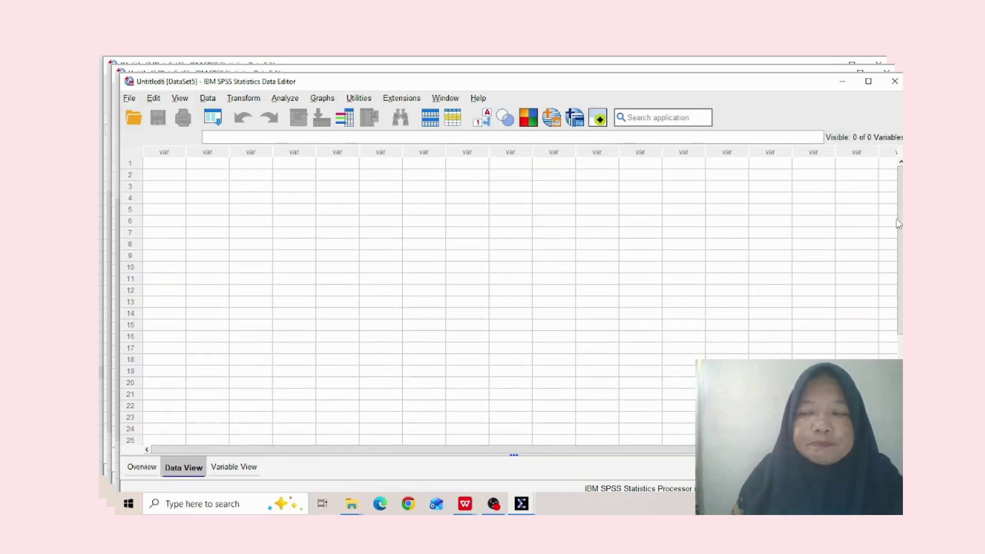
pyautogui.click(235, 467)
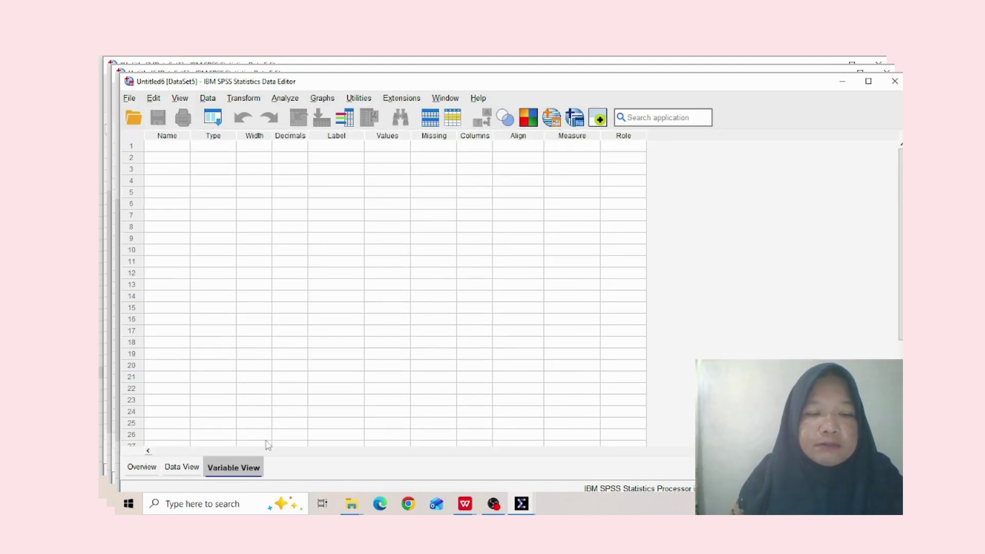
pyautogui.click(171, 148)
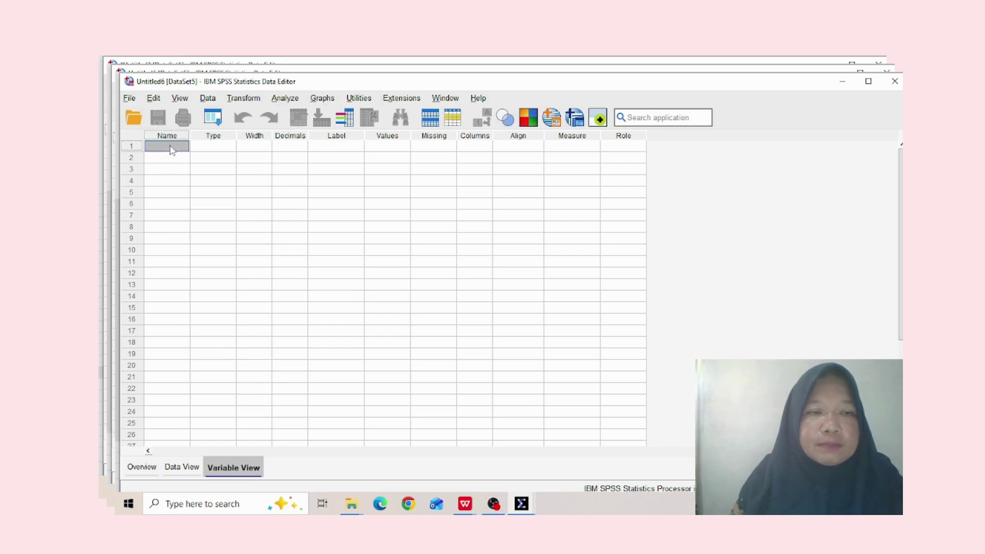
pyautogui.write('HAS')
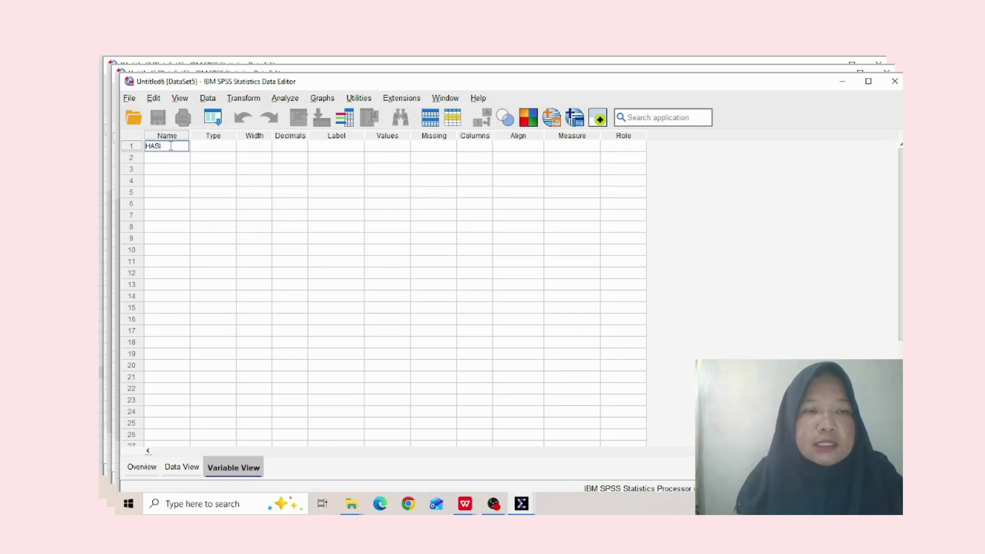
pyautogui.write('I')
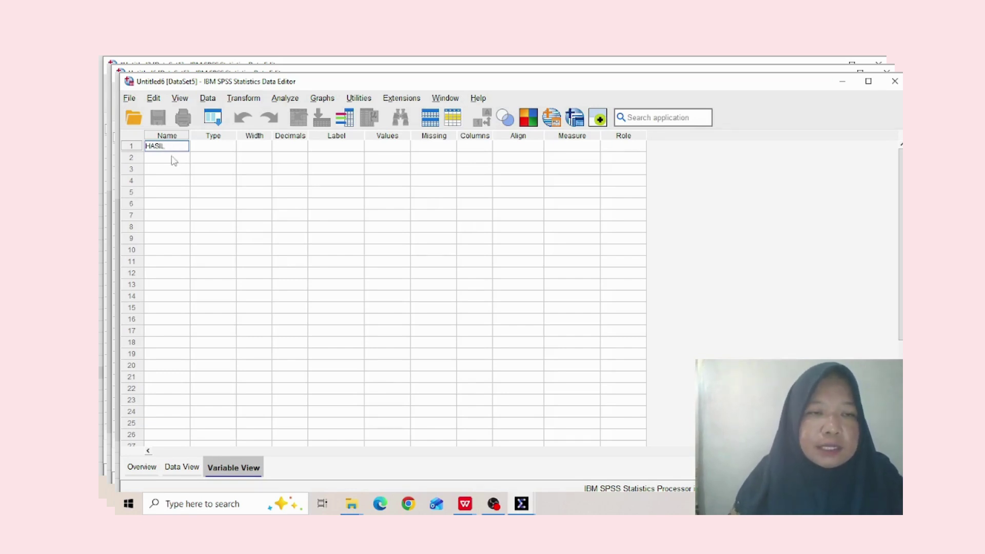
pyautogui.write('L')
pyautogui.click(173, 159)
pyautogui.write('KELAS')
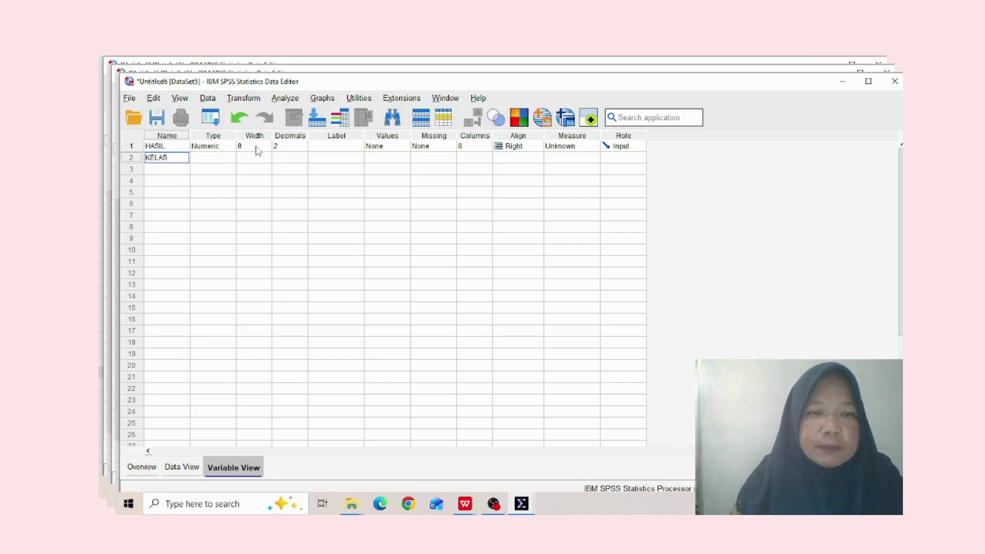
# Set the decimals of both the HASIL and KELAS variables to 0.
pyautogui.click(304, 149)
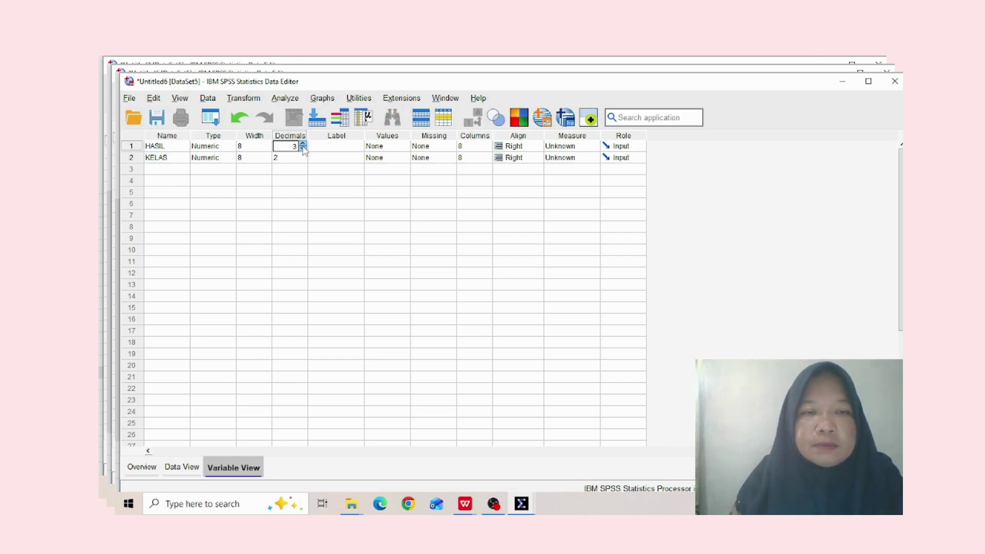
pyautogui.click(303, 149)
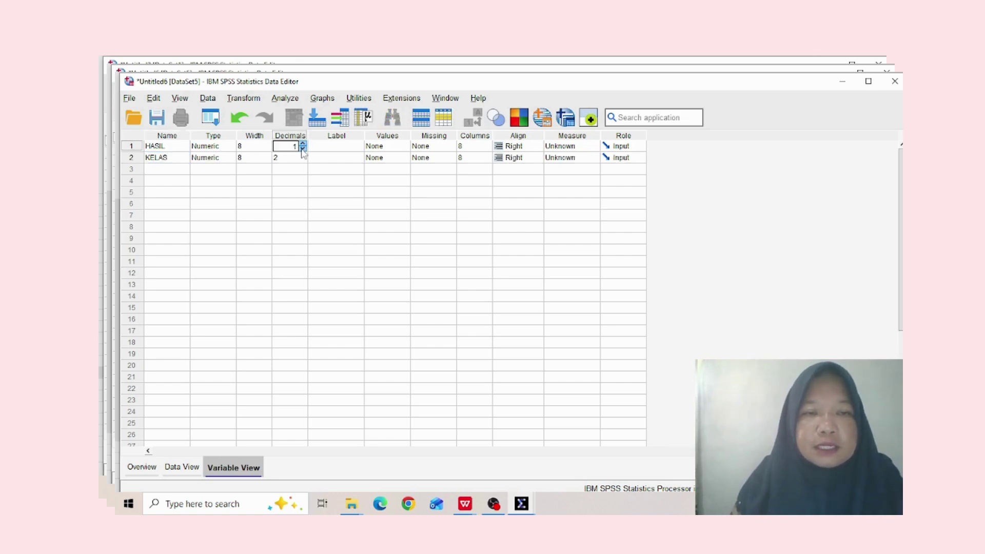
pyautogui.click(303, 159)
pyautogui.click(303, 160)
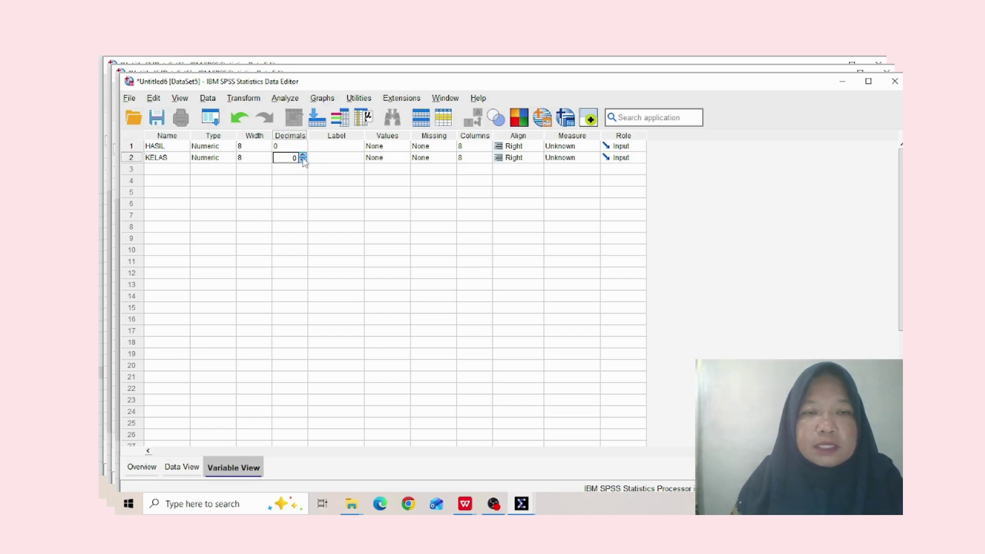
# Label the HASIL variable "NILAI AHIR SEMESTER" and the KELAS variable "KELAS V".
pyautogui.click(354, 146)
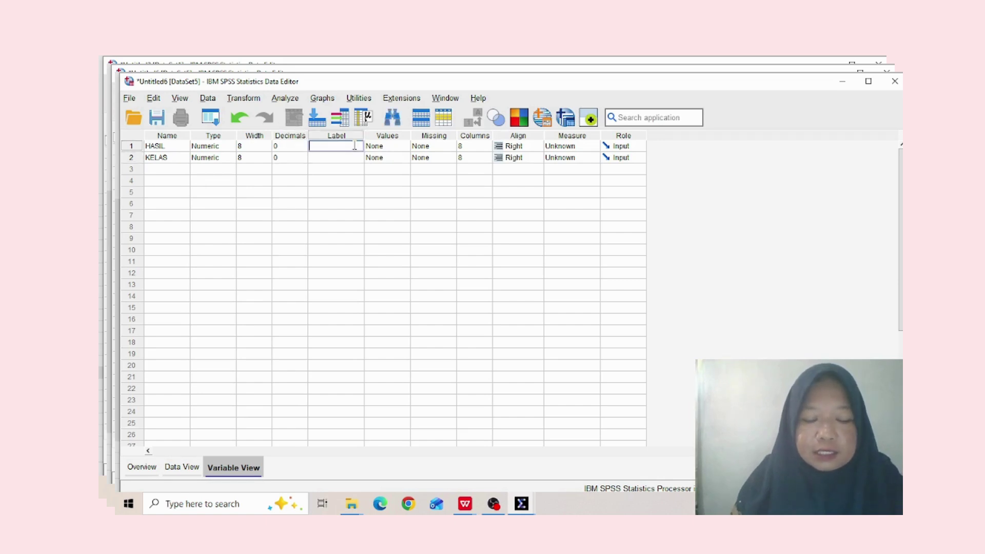
pyautogui.write('NILAI')
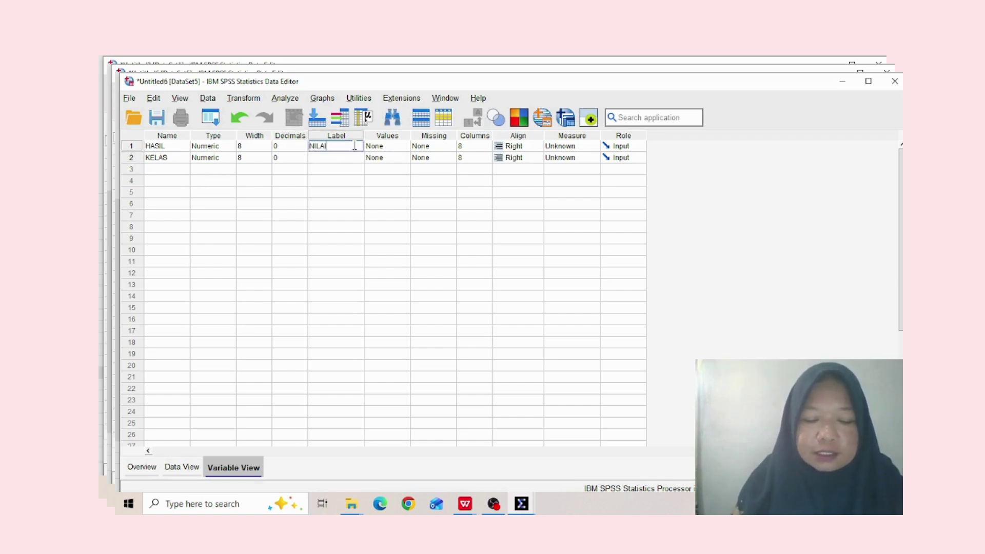
pyautogui.write(' AHIR SEMESTER')
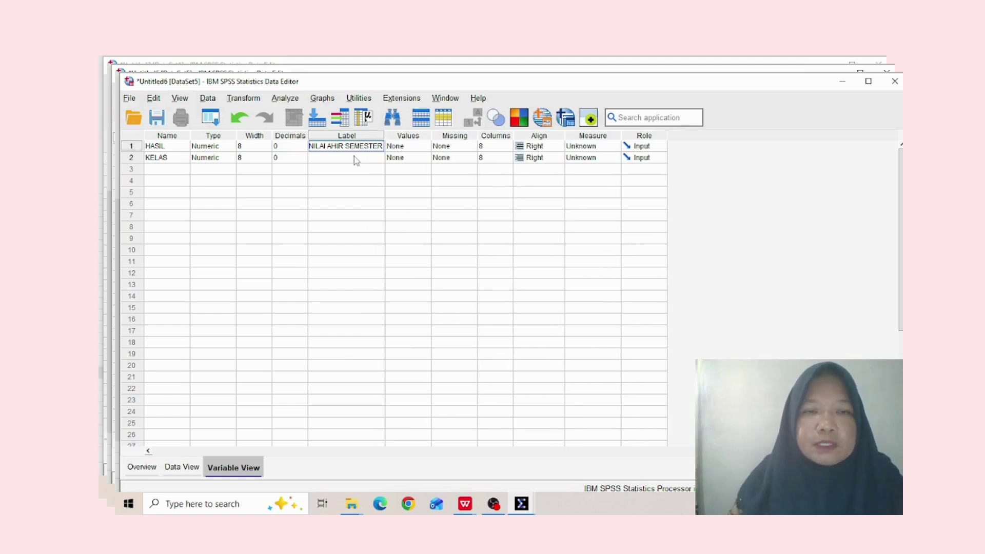
pyautogui.click(355, 157)
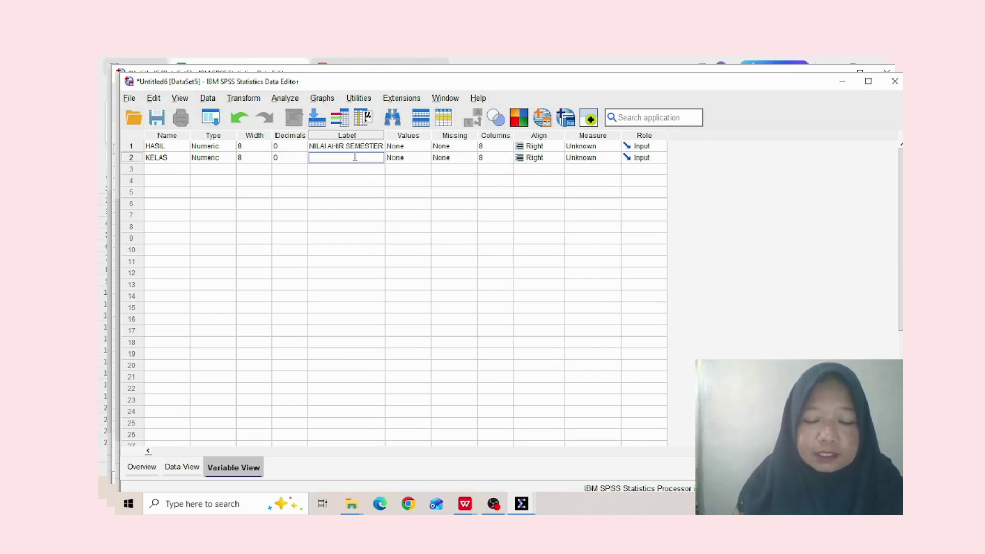
pyautogui.write('KL')
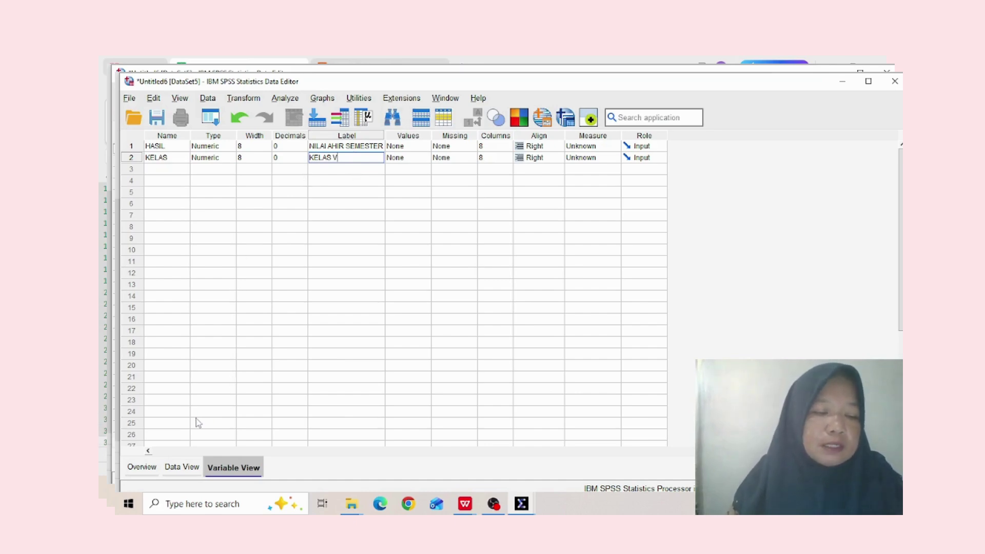
# Show the dataset's data grid, then switch to NILAI STATISTIK.xlsx and copy the stacked scores and class codes in H3:I32.
pyautogui.click(181, 468)
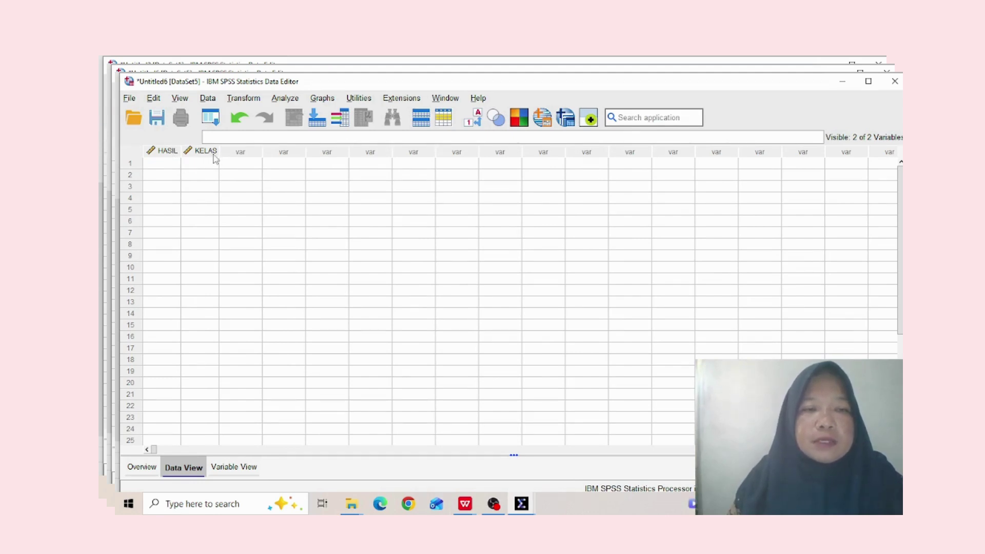
pyautogui.click(469, 505)
pyautogui.click(395, 463)
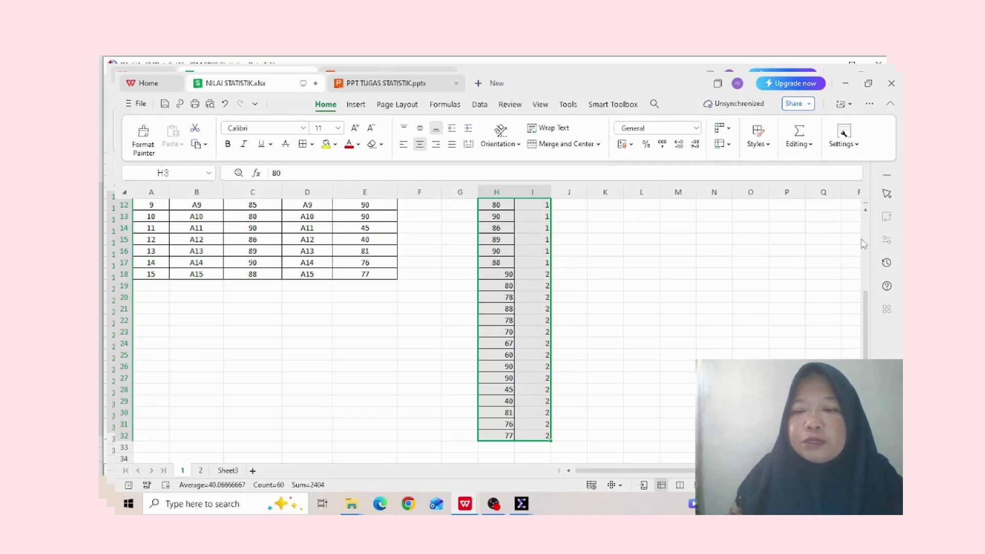
pyautogui.scroll(4, 867, 327)
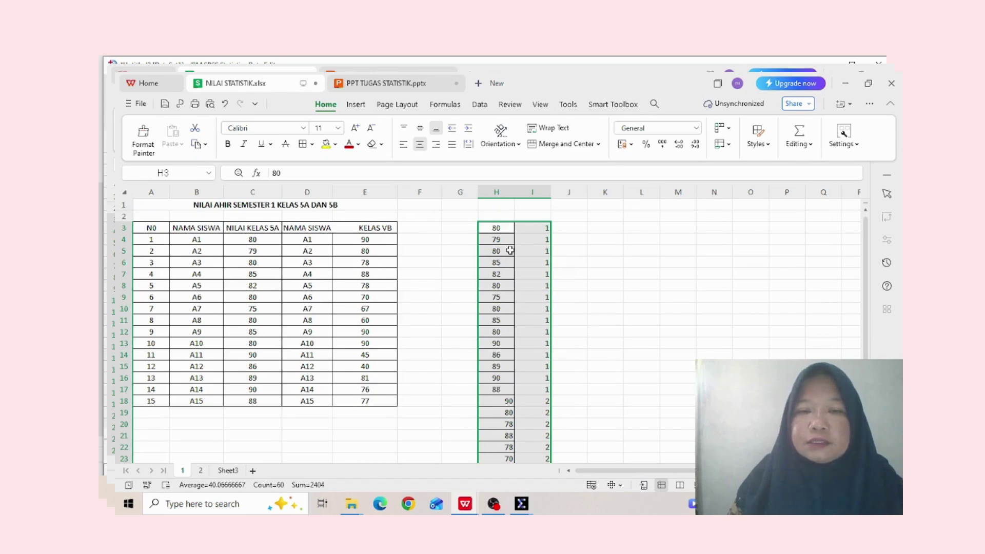
pyautogui.moveTo(494, 232); pyautogui.dragTo(538, 436)
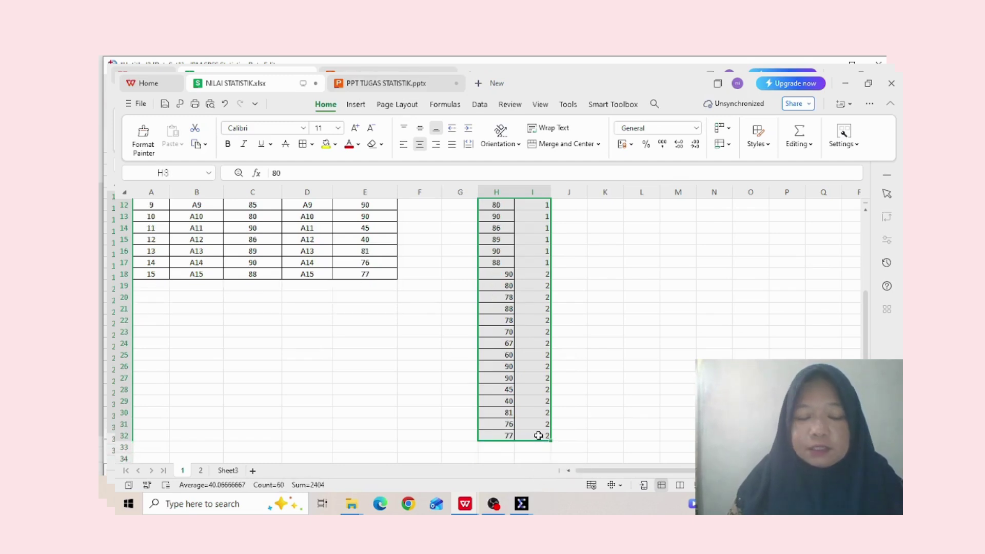
pyautogui.hotkey('ctrl', 'c')
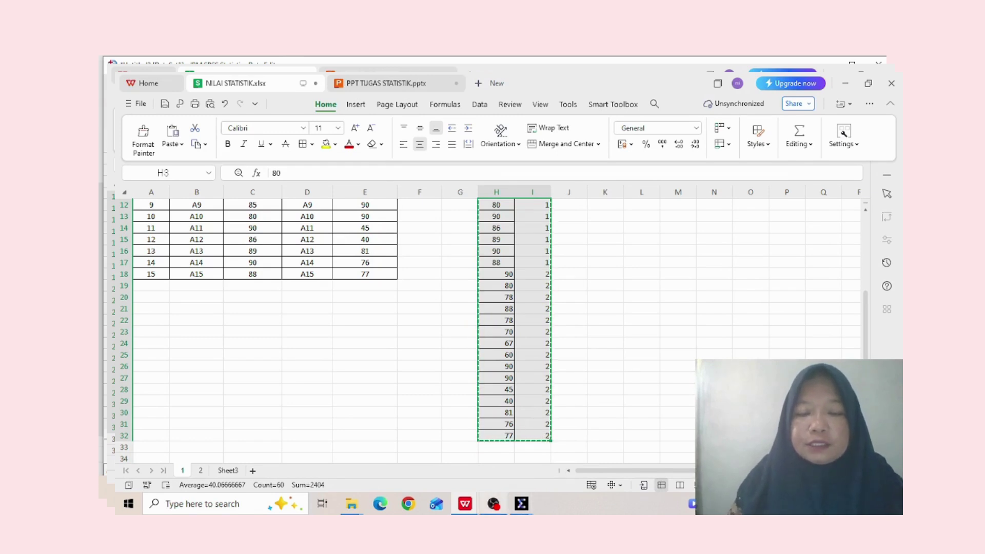
# Switch back to the Untitled6 dataset in SPSS and paste the copied data from row 1 of the HASIL column.
pyautogui.moveTo(522, 506)
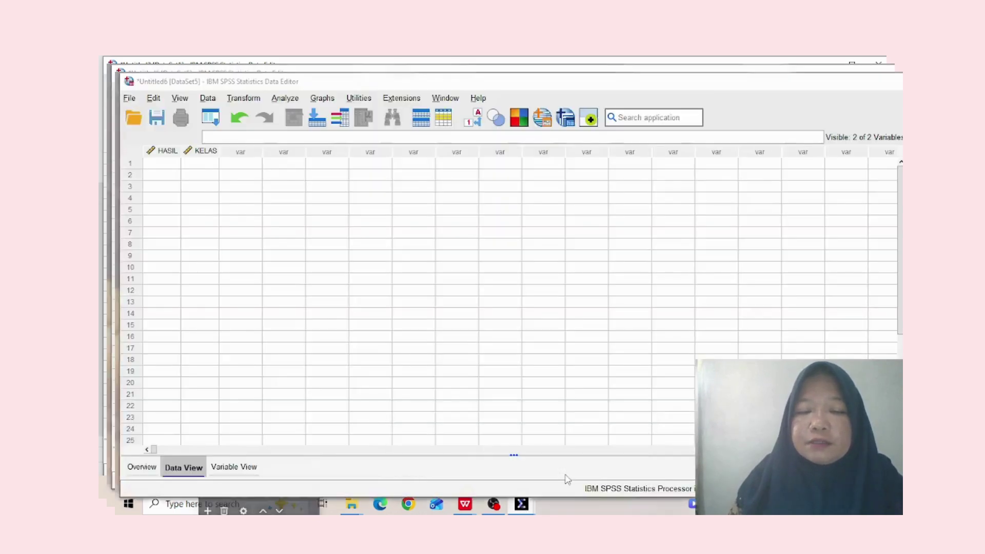
pyautogui.click(567, 481)
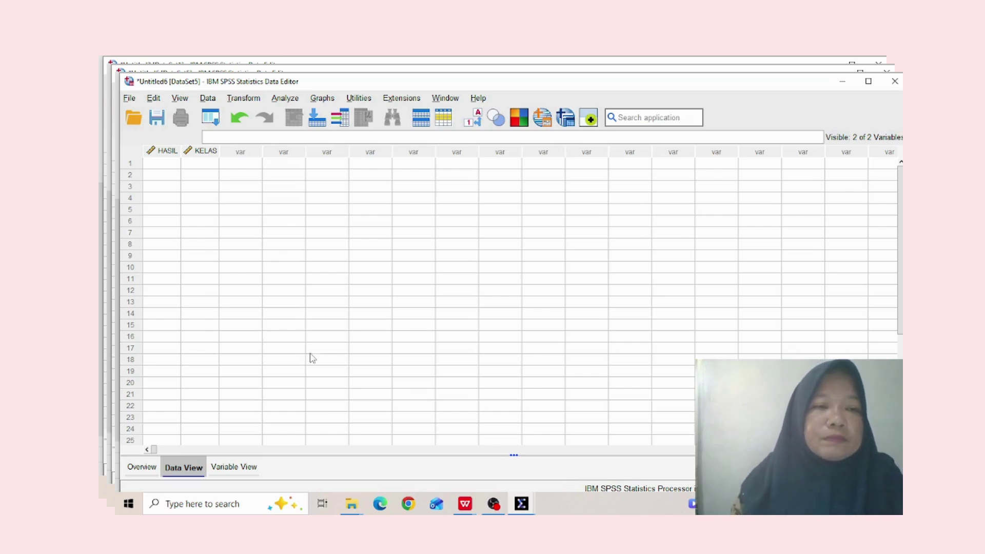
pyautogui.click(157, 163)
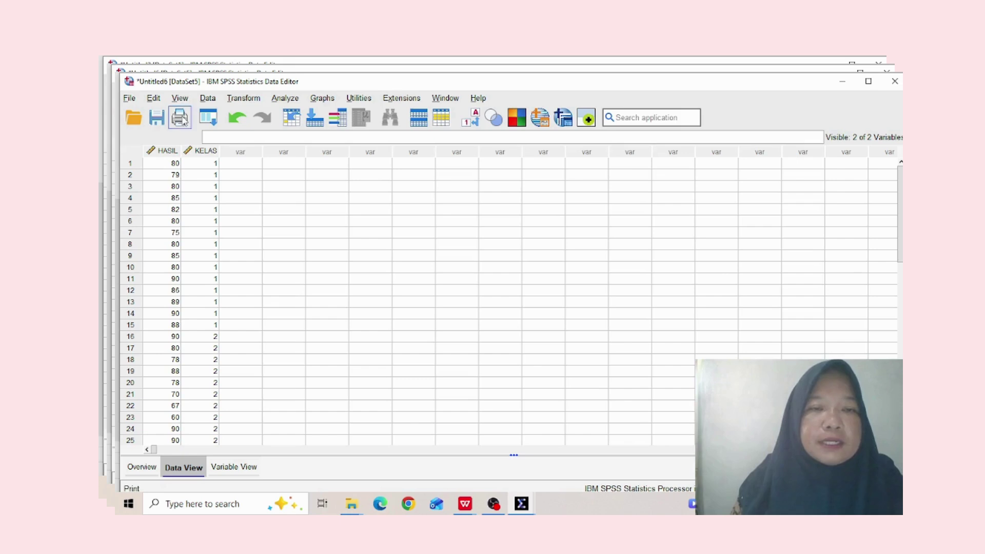
# Set up an Independent-Samples T Test with NILAI AHIR SEMESTER [HASIL] as test variable and KELAS V [KELAS] as grouping variable.
pyautogui.click(291, 102)
pyautogui.moveTo(296, 120)
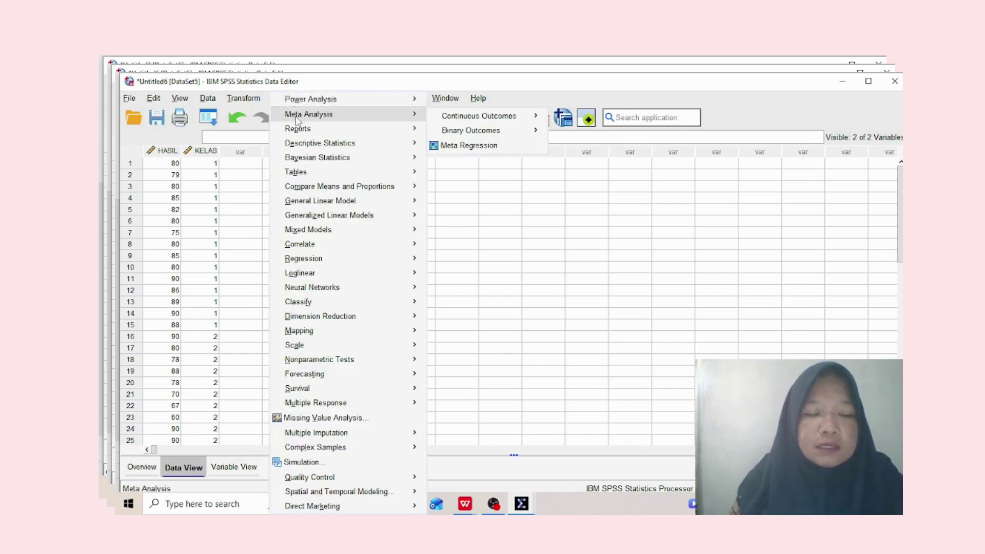
pyautogui.moveTo(322, 189)
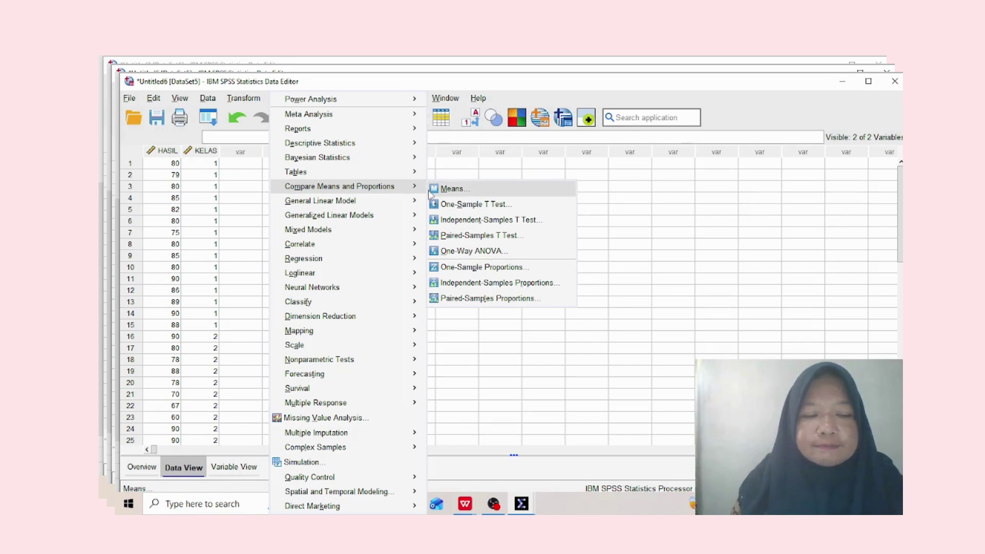
pyautogui.click(444, 220)
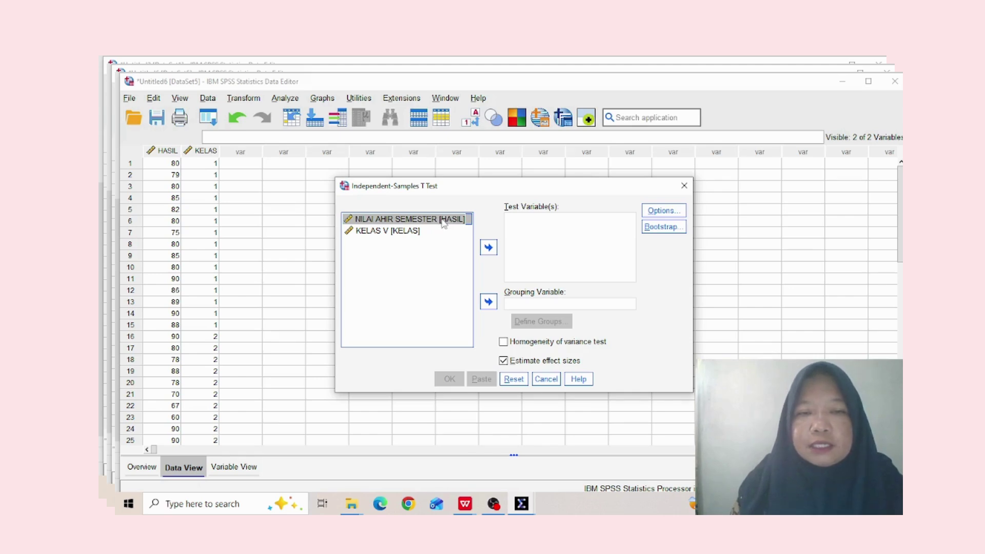
pyautogui.click(489, 247)
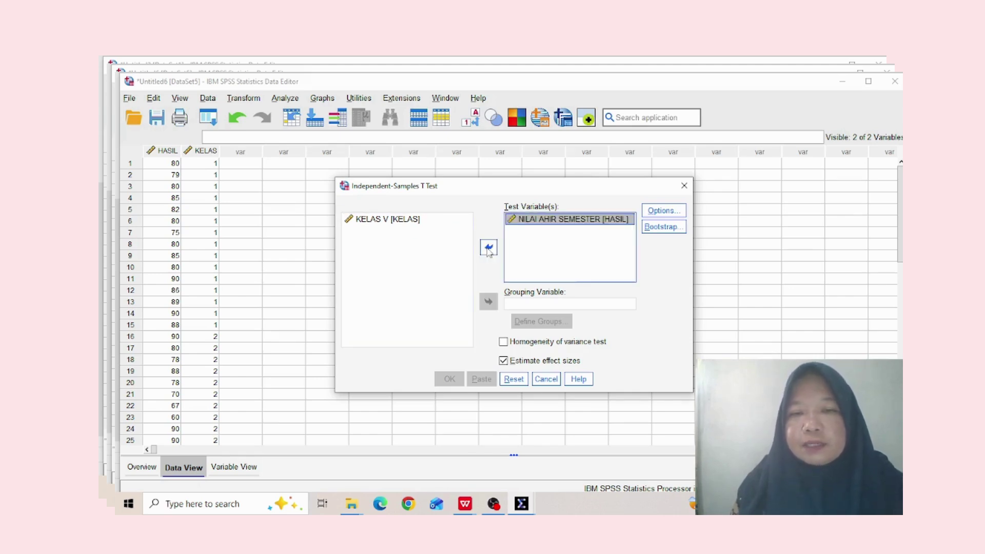
pyautogui.click(421, 221)
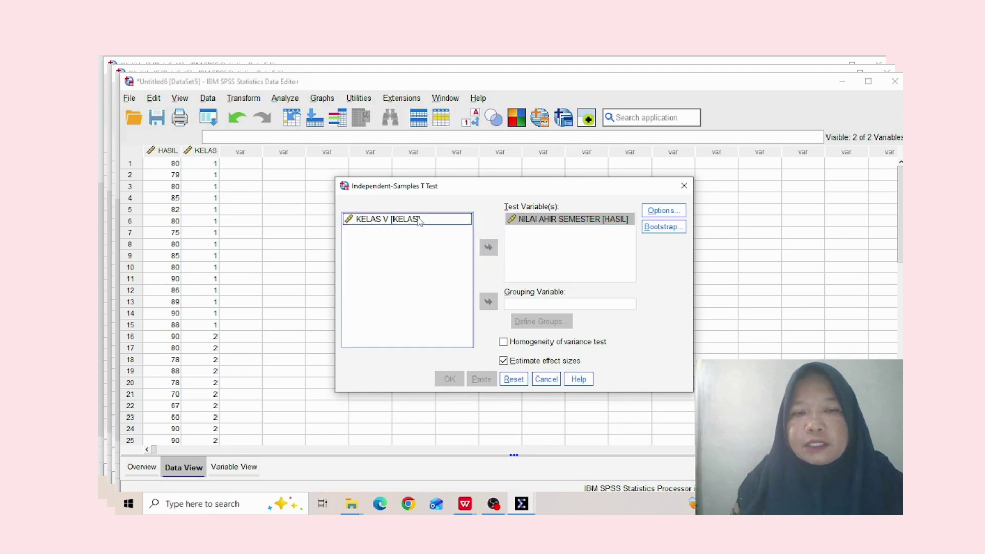
pyautogui.click(489, 303)
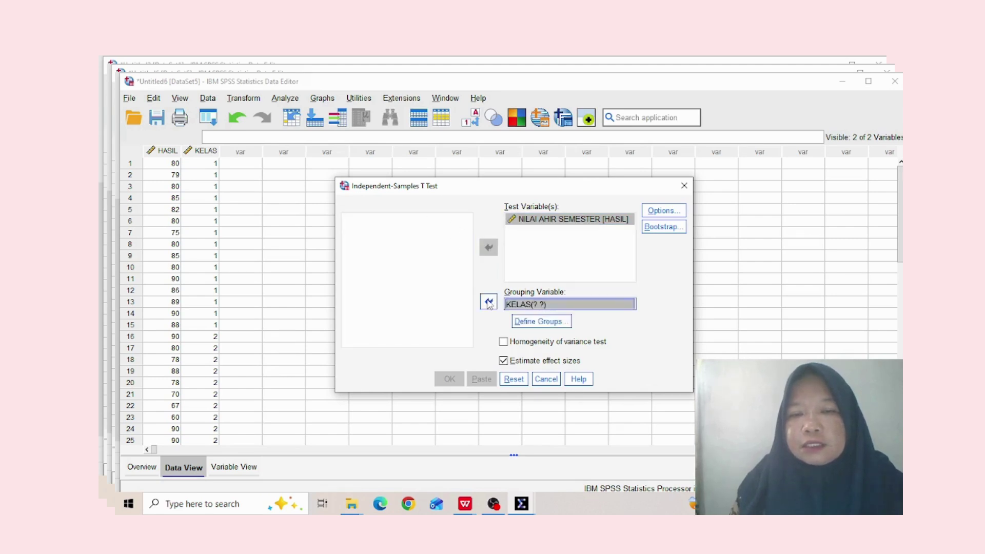
# Define the grouping variable's Group 1 as 1 and Group 2 as 2, and run the t test.
pyautogui.click(516, 321)
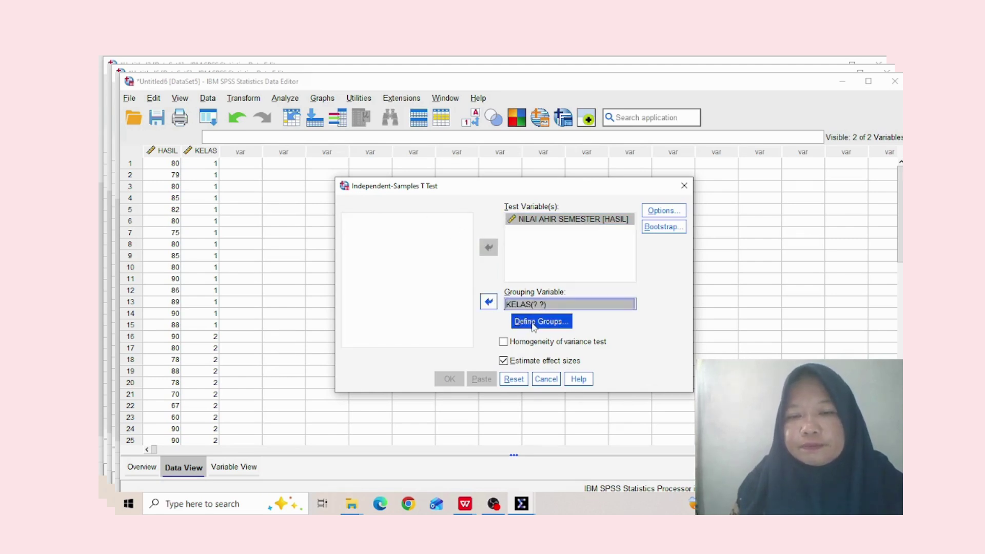
pyautogui.click(532, 327)
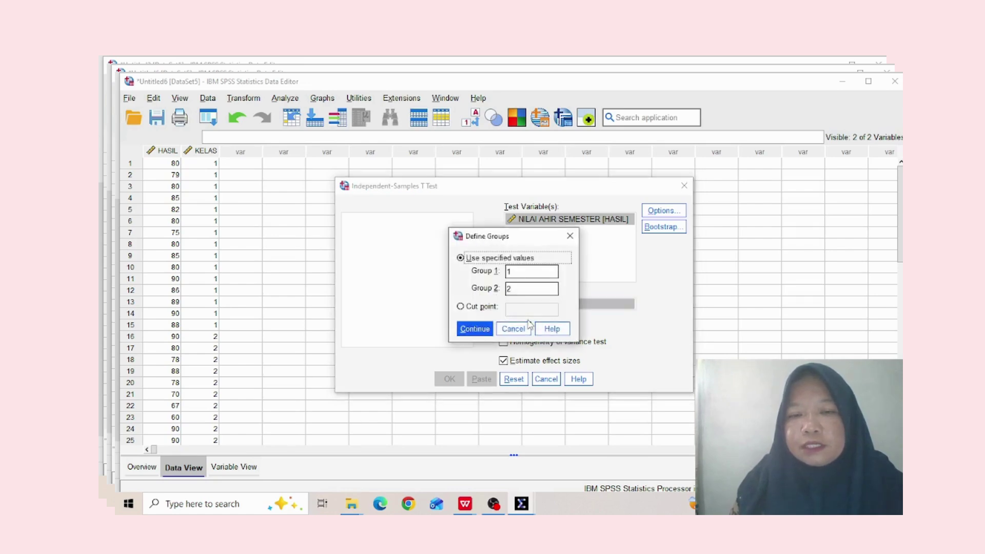
pyautogui.click(481, 329)
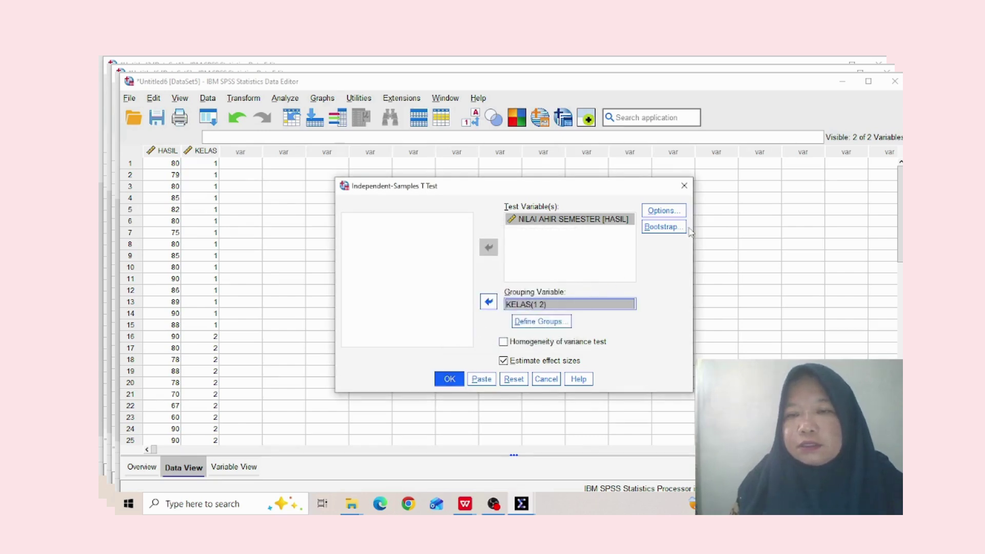
pyautogui.click(667, 212)
pyautogui.click(450, 379)
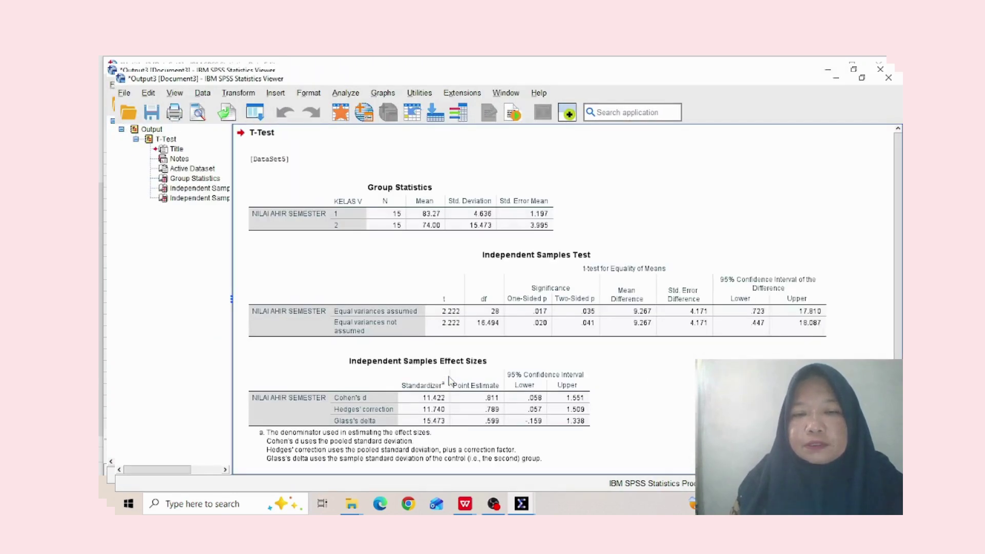
# Examine the Independent Samples Test table in the t-test output.
pyautogui.click(803, 315)
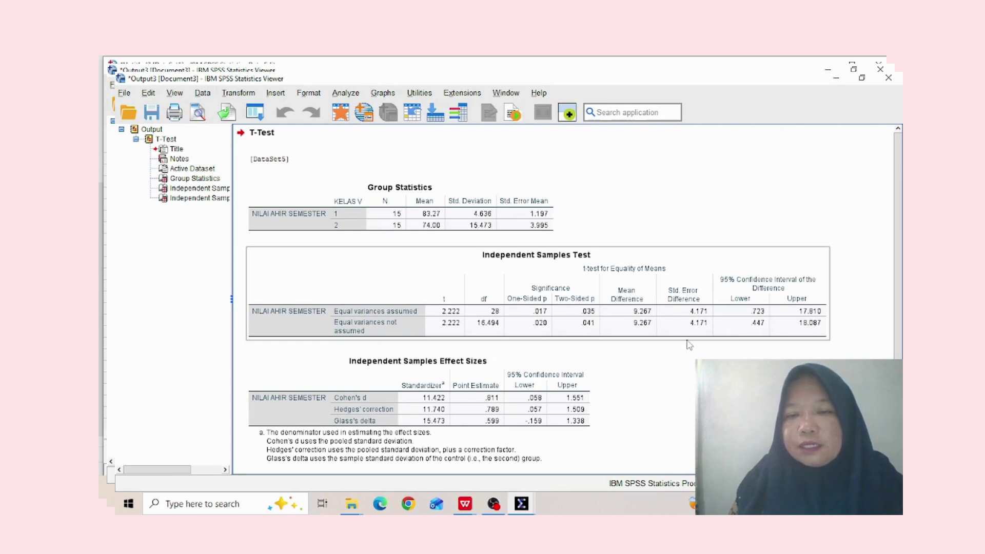
pyautogui.click(833, 319)
pyautogui.scroll(-1, 899, 320)
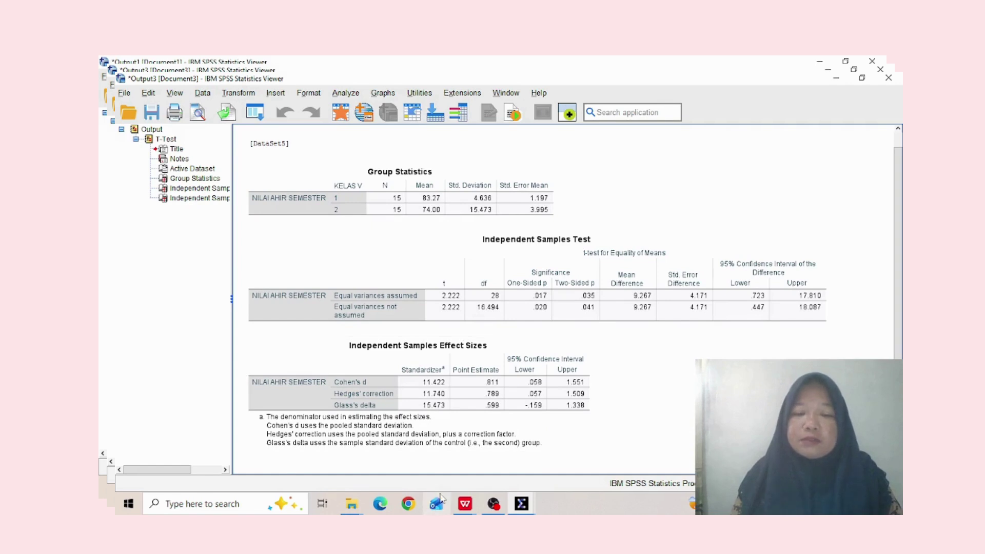
# Consult the "Interpretasi uji T?" slide in PPT TUGAS STATISTIK.pptx in WPS, and return to the Output3 results in SPSS.
pyautogui.moveTo(465, 502)
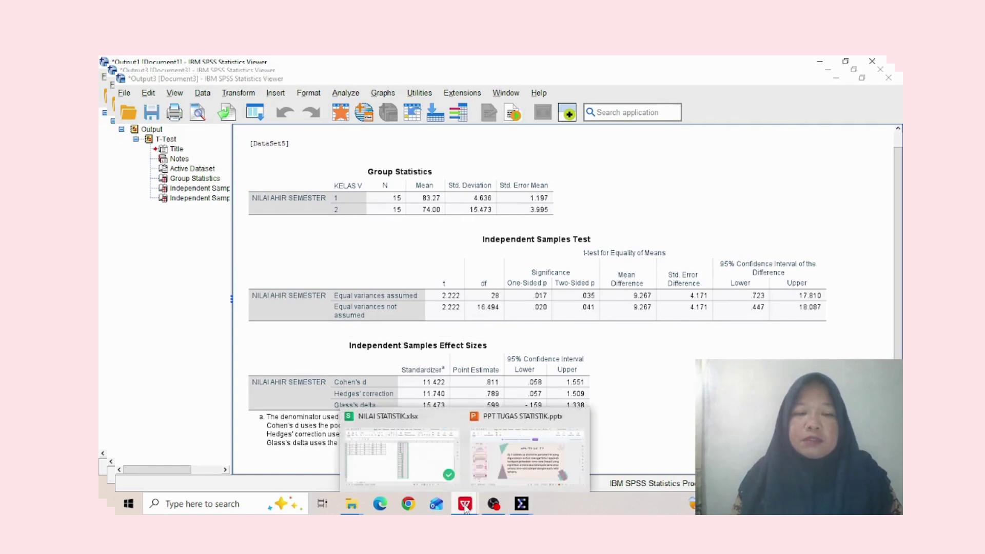
pyautogui.click(406, 470)
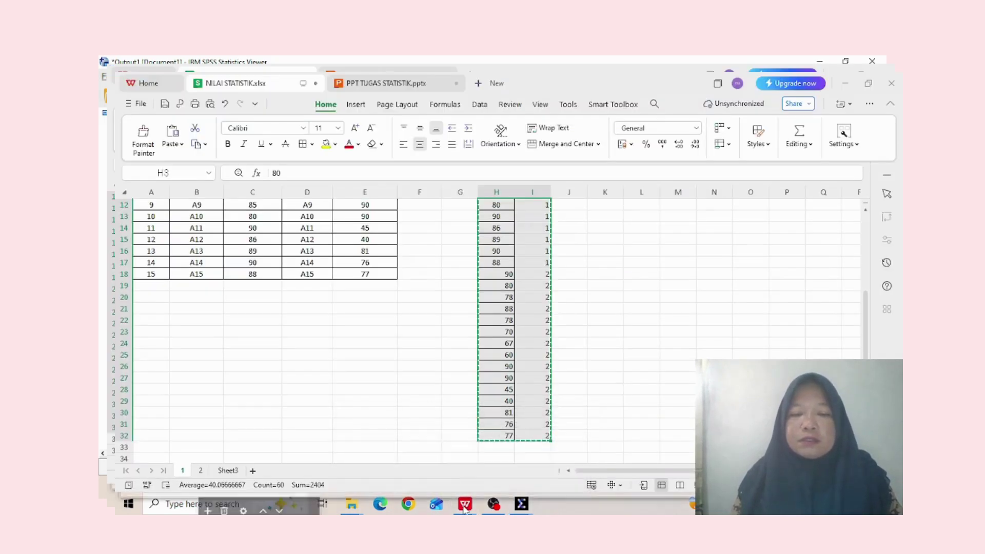
pyautogui.click(464, 505)
pyautogui.click(493, 503)
pyautogui.moveTo(468, 505)
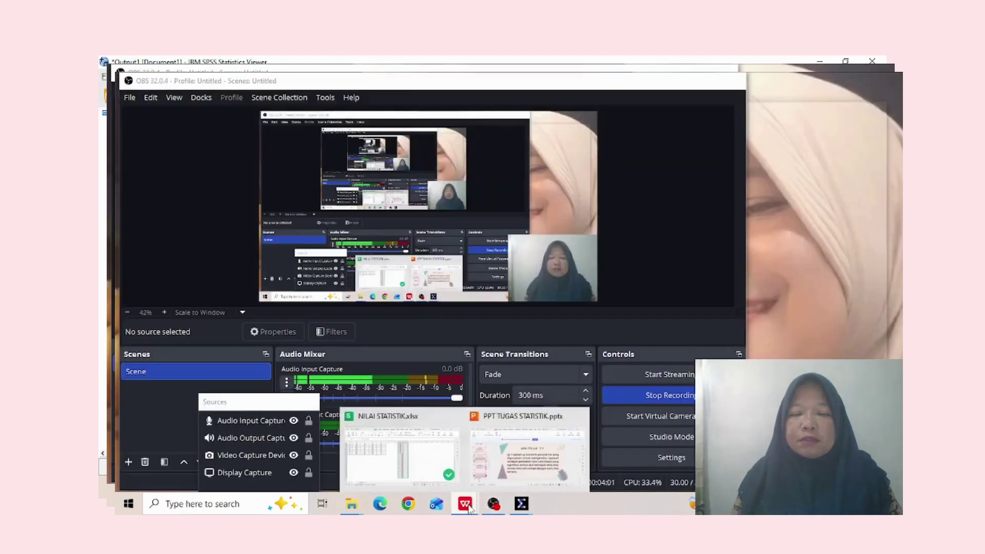
pyautogui.click(531, 460)
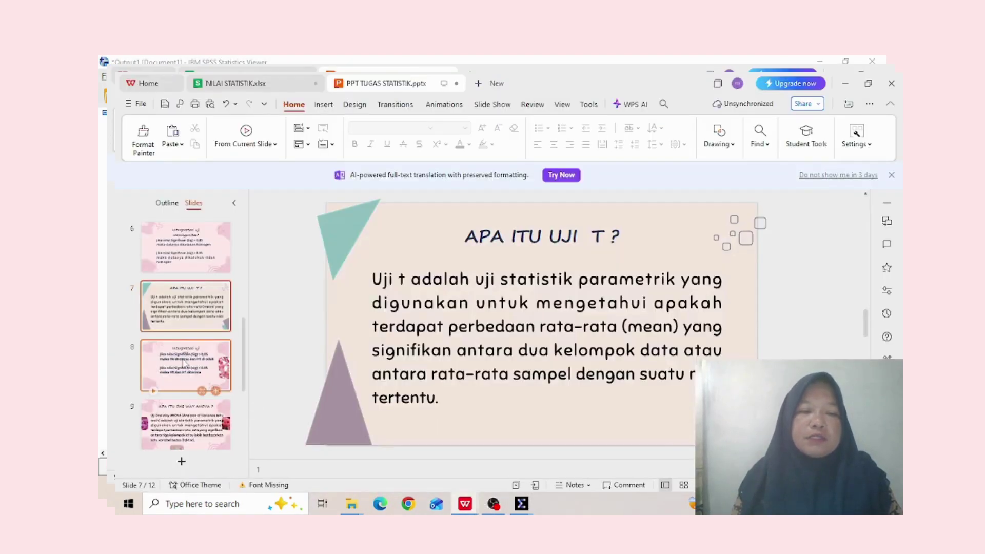
pyautogui.click(184, 363)
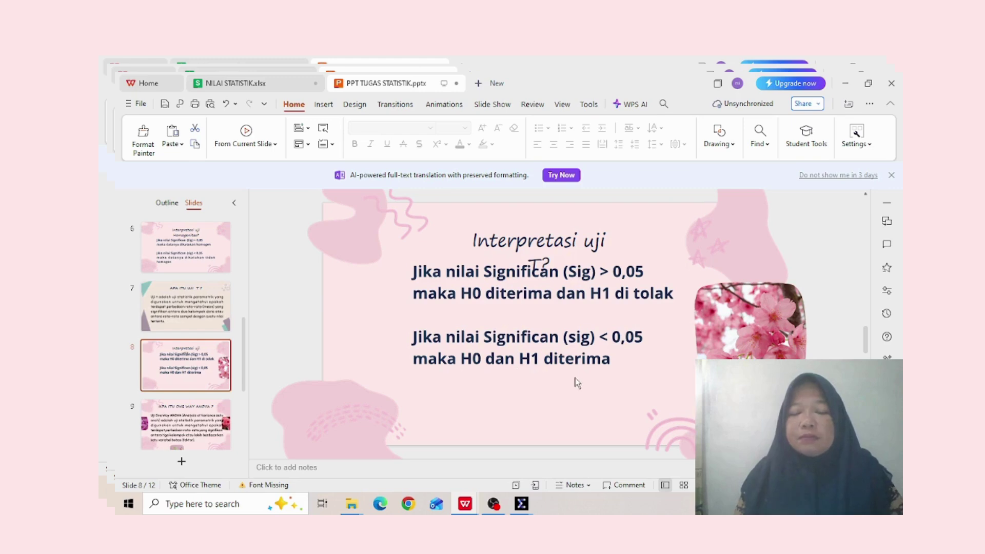
pyautogui.moveTo(520, 509)
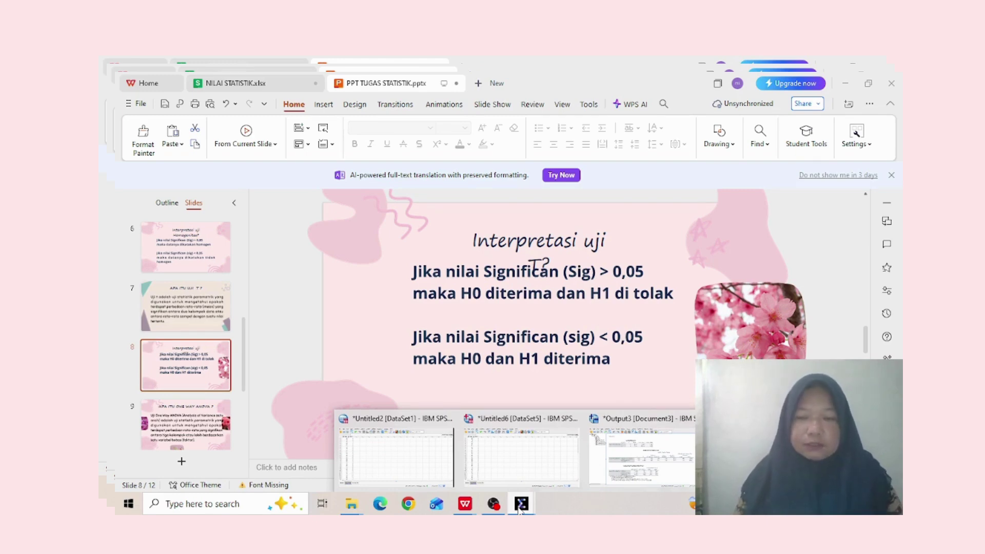
pyautogui.click(631, 469)
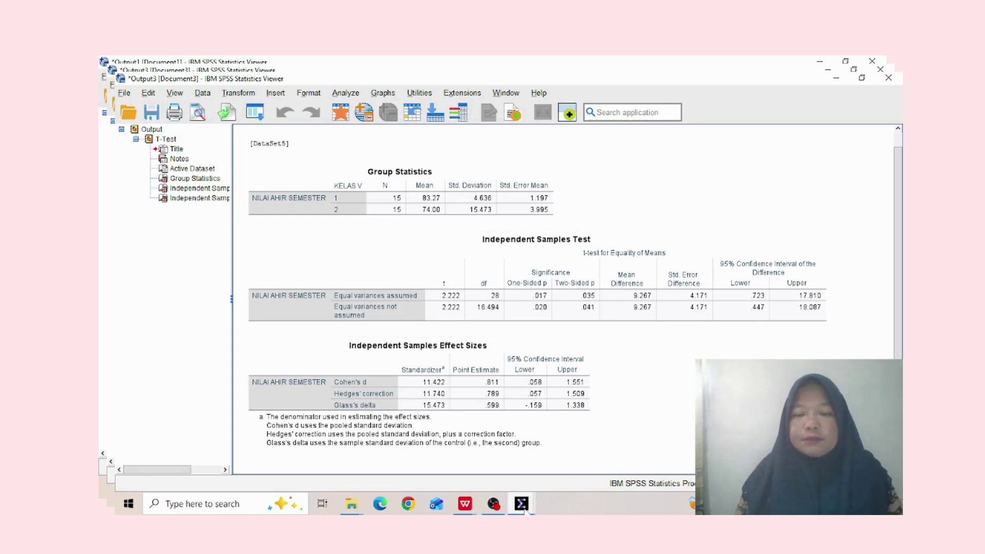
pyautogui.click(493, 504)
pyautogui.click(680, 397)
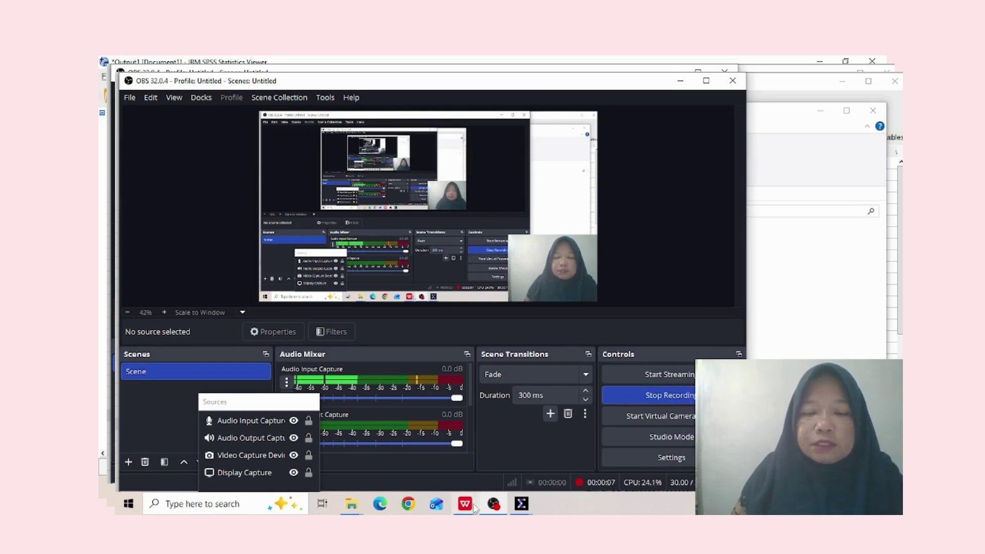
# Switch to PPT TUGAS STATISTIK.pptx in WPS and read the "APA ITU UJI T ?" slide.
pyautogui.moveTo(465, 503)
pyautogui.click(510, 477)
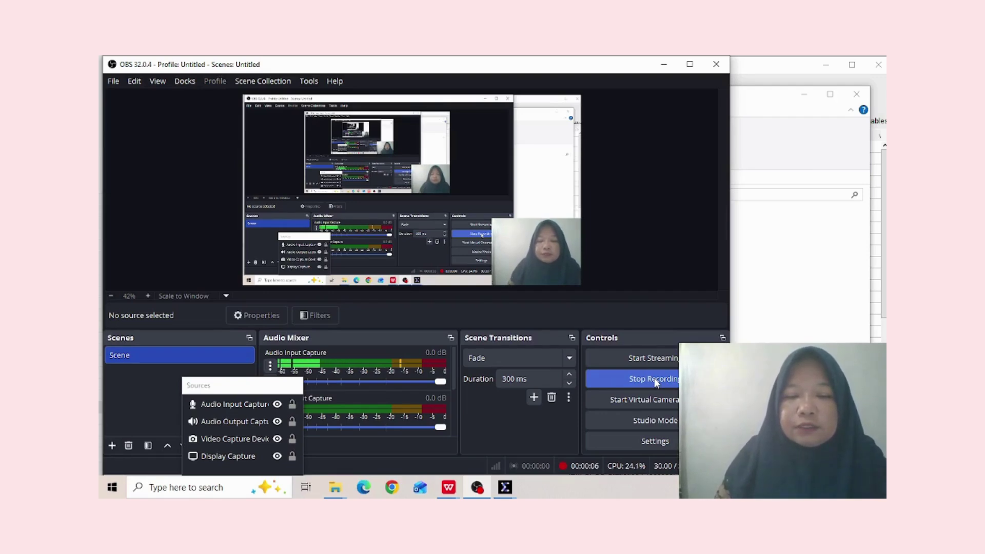
pyautogui.moveTo(457, 492)
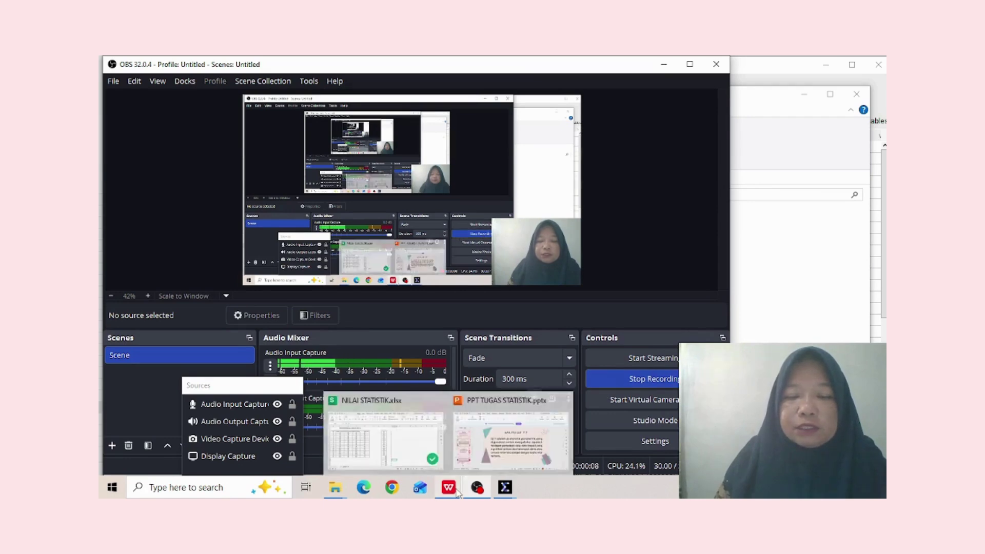
pyautogui.click(494, 460)
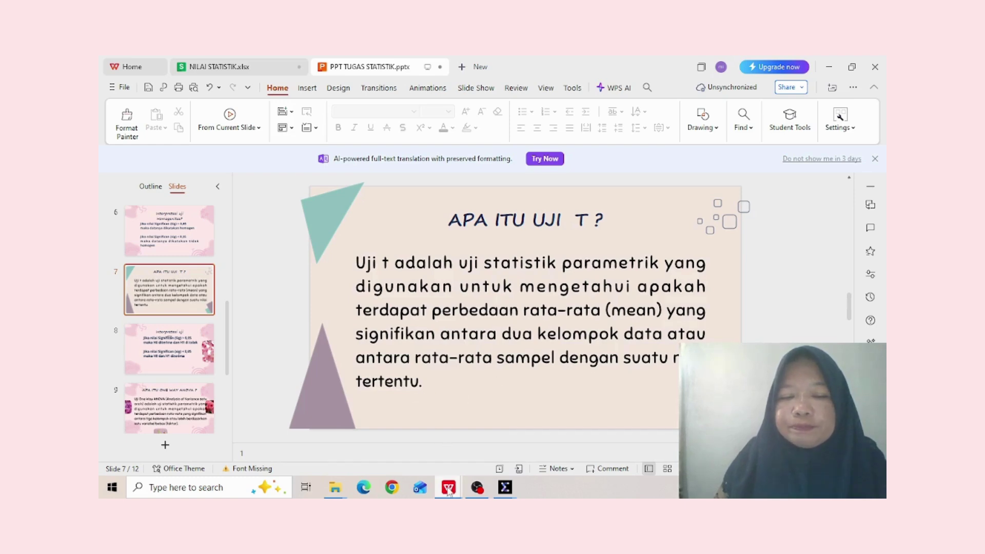
# Switch to NILAI STATISTIK.xlsx and review the student and score columns of both classes and the stacked scores and class codes in H3:I32.
pyautogui.moveTo(448, 489)
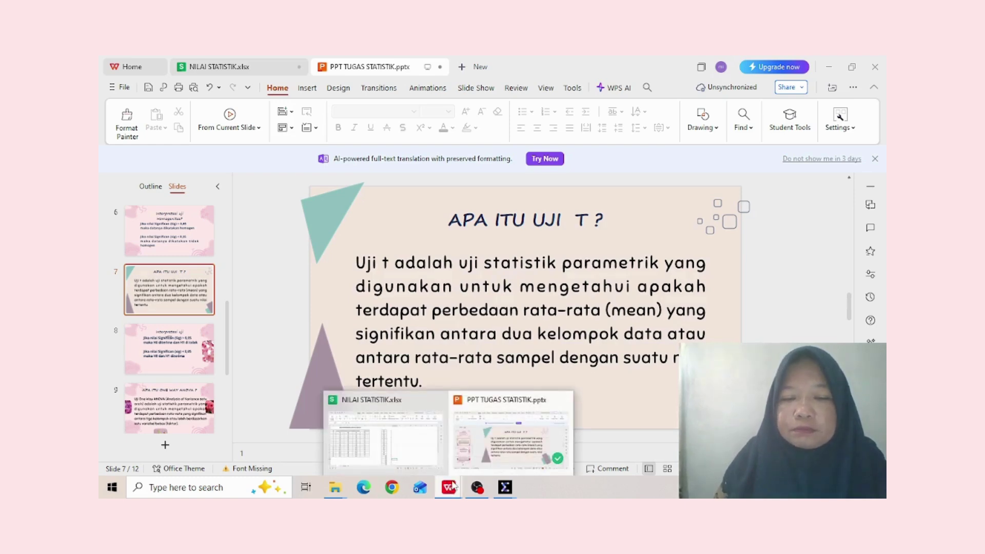
pyautogui.click(394, 472)
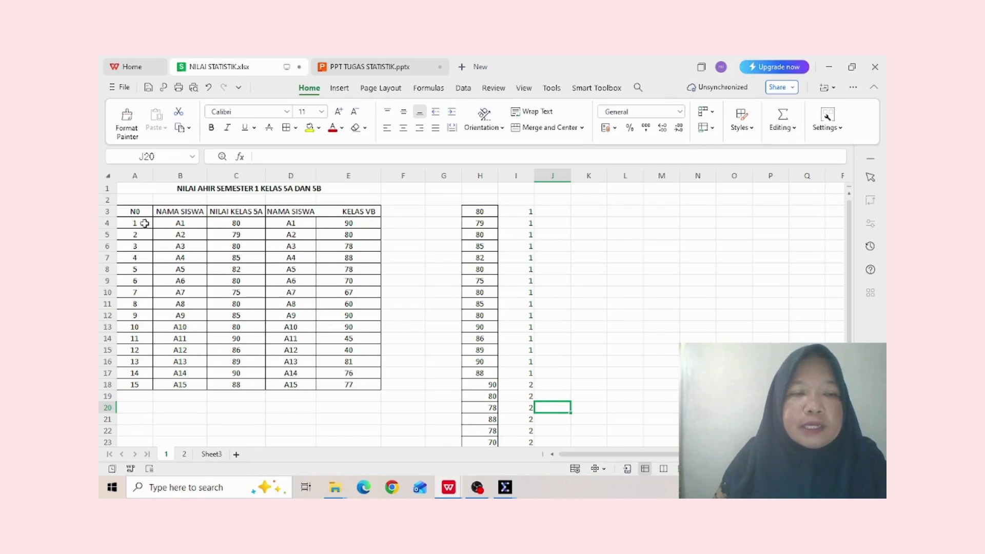
pyautogui.moveTo(139, 223); pyautogui.dragTo(136, 379)
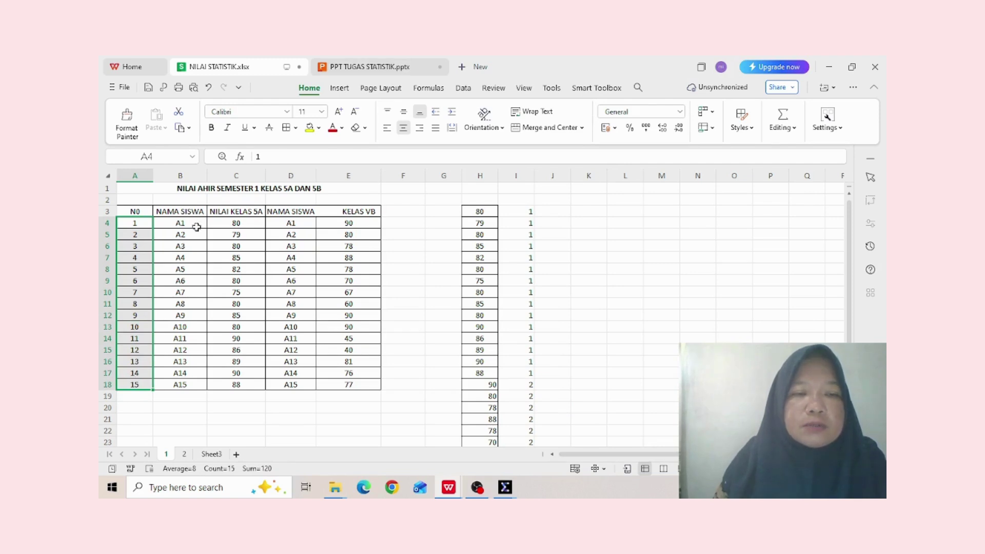
pyautogui.moveTo(197, 227); pyautogui.dragTo(187, 382)
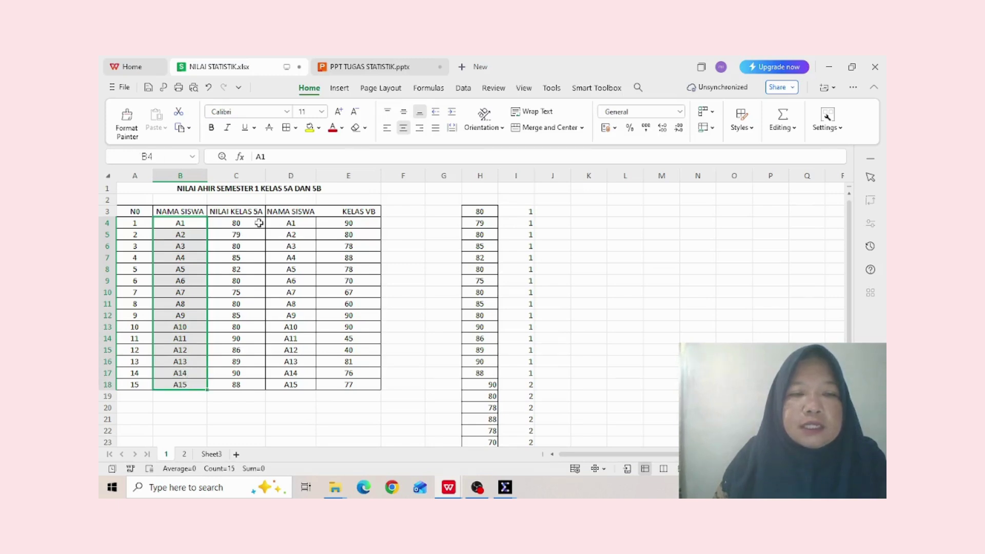
pyautogui.moveTo(256, 222); pyautogui.dragTo(237, 387)
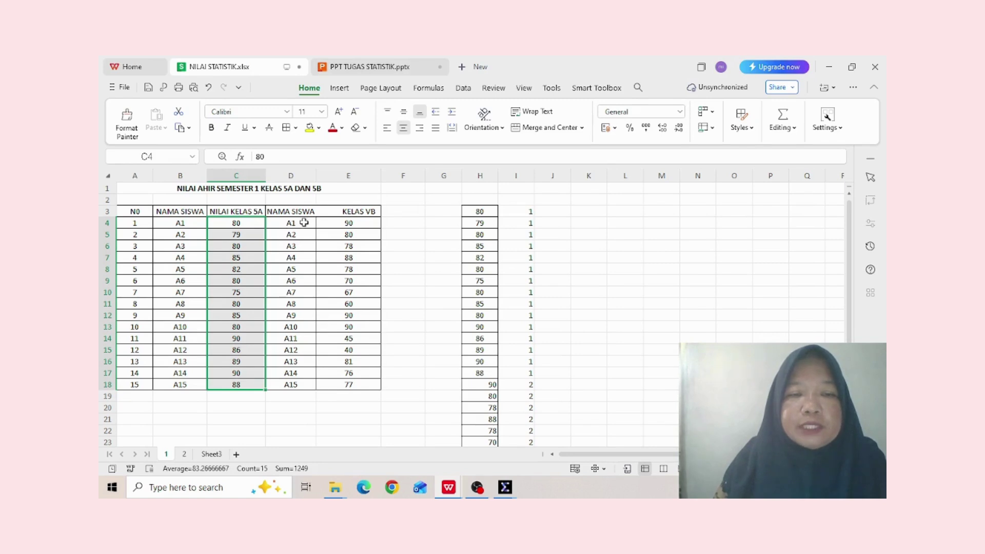
pyautogui.moveTo(360, 224); pyautogui.dragTo(335, 391)
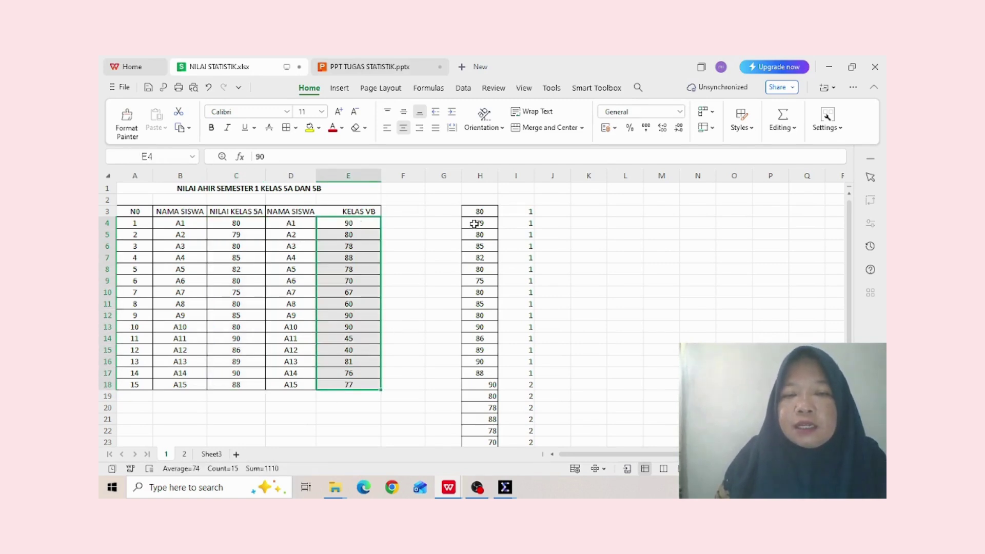
pyautogui.moveTo(475, 212); pyautogui.dragTo(513, 424)
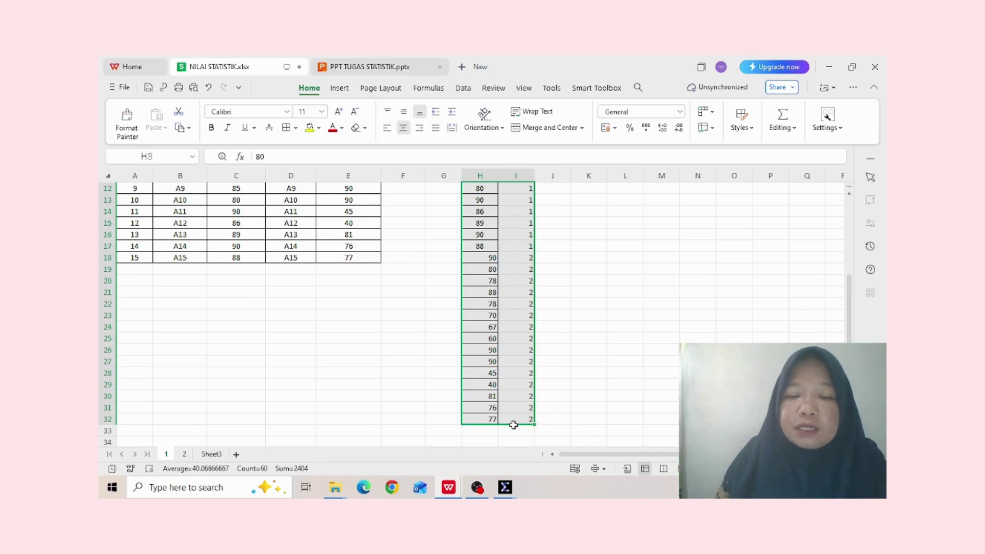
# Switch to the empty Untitled6 dataset in SPSS and define two variables named HASIL and KELAS.
pyautogui.moveTo(505, 490)
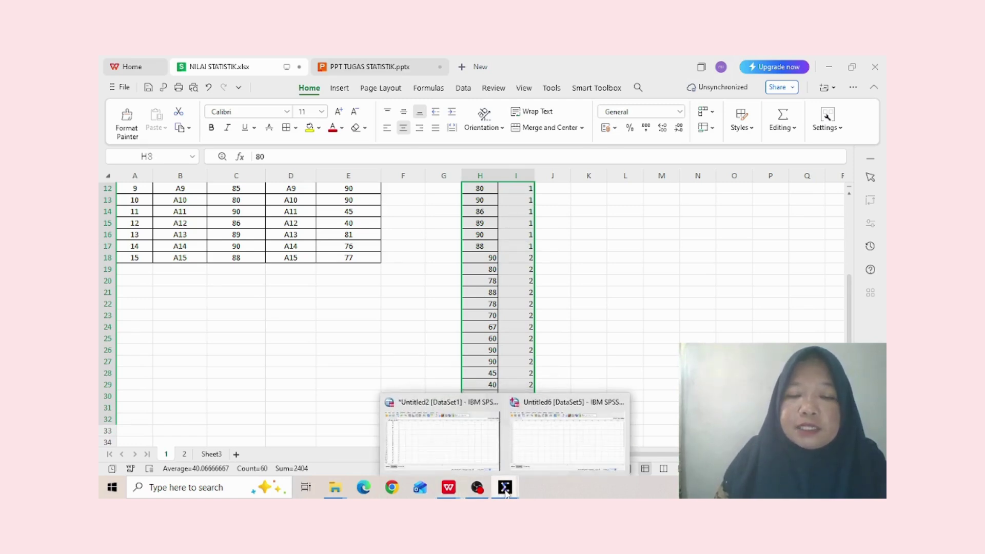
pyautogui.click(564, 466)
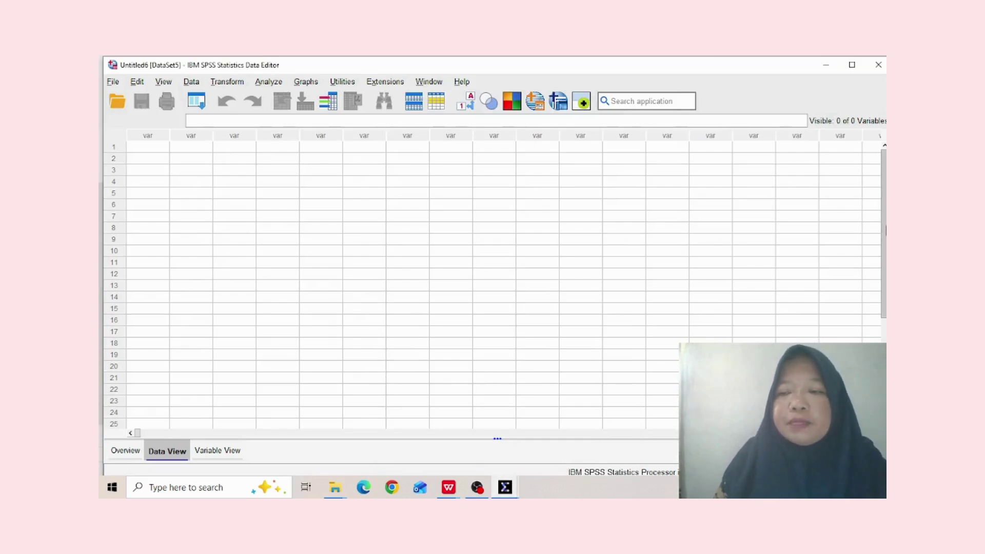
pyautogui.moveTo(883, 233); pyautogui.dragTo(882, 208)
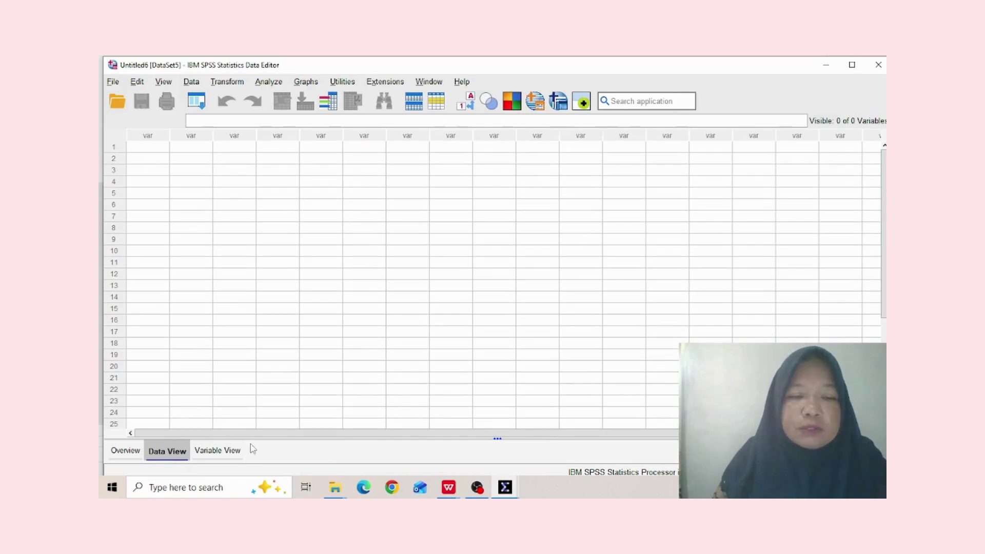
pyautogui.click(222, 451)
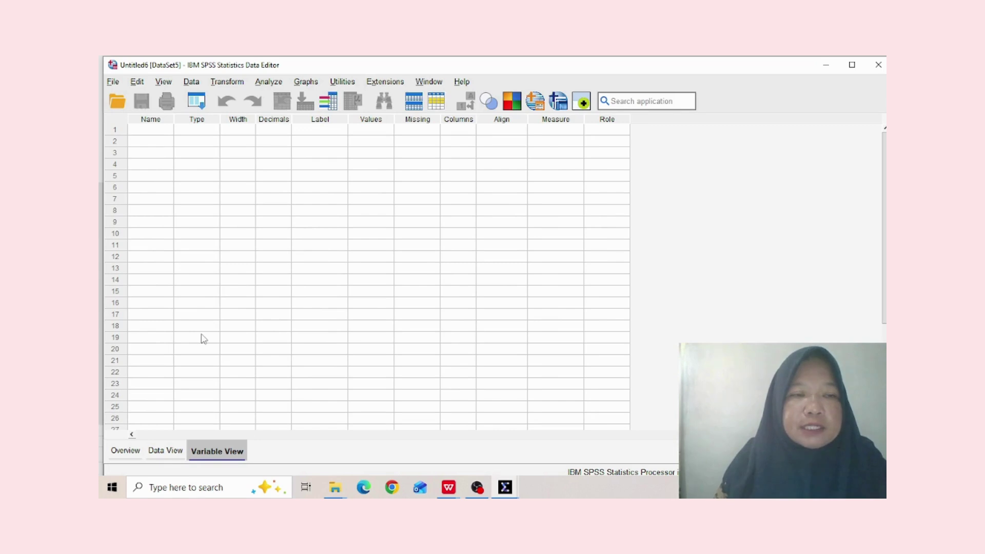
pyautogui.click(156, 134)
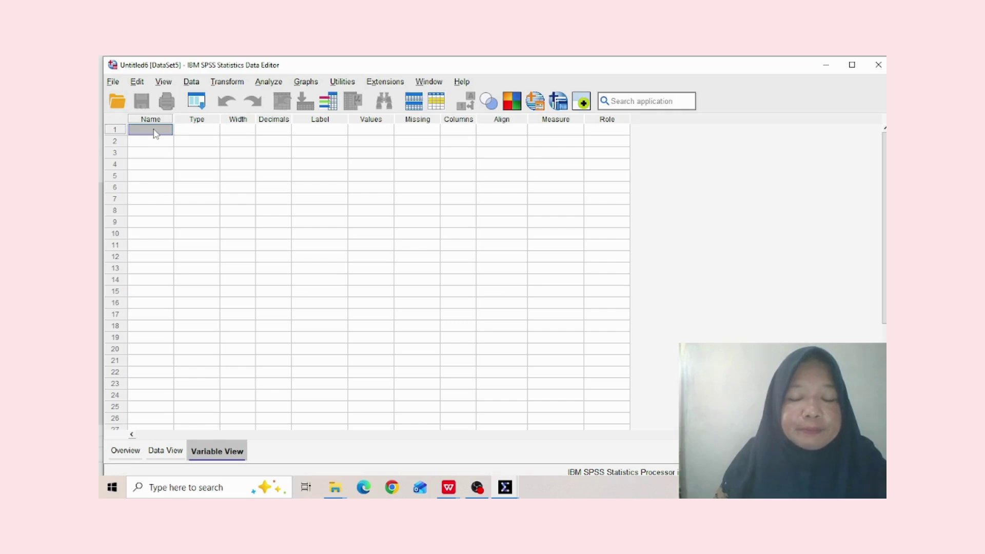
pyautogui.write('HASI')
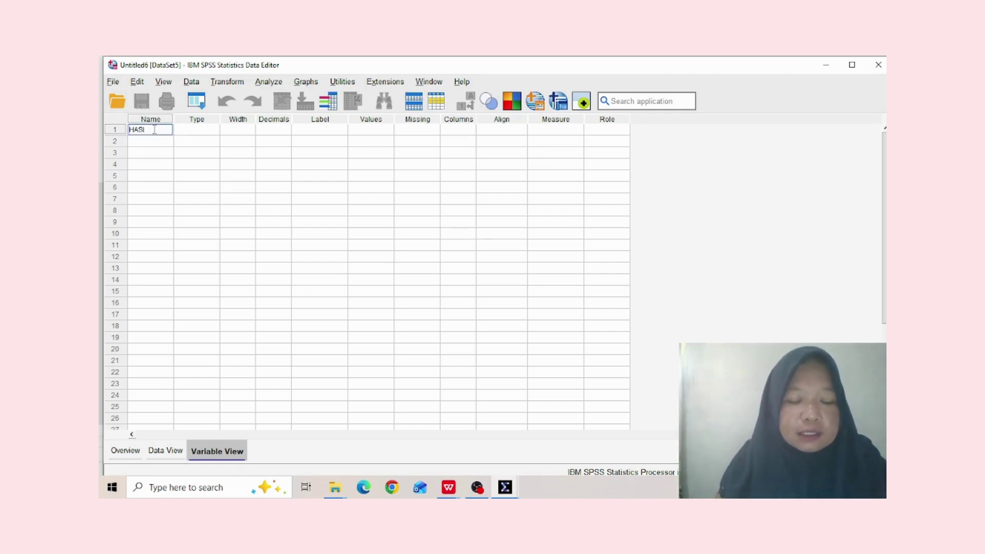
pyautogui.write('L')
pyautogui.click(156, 145)
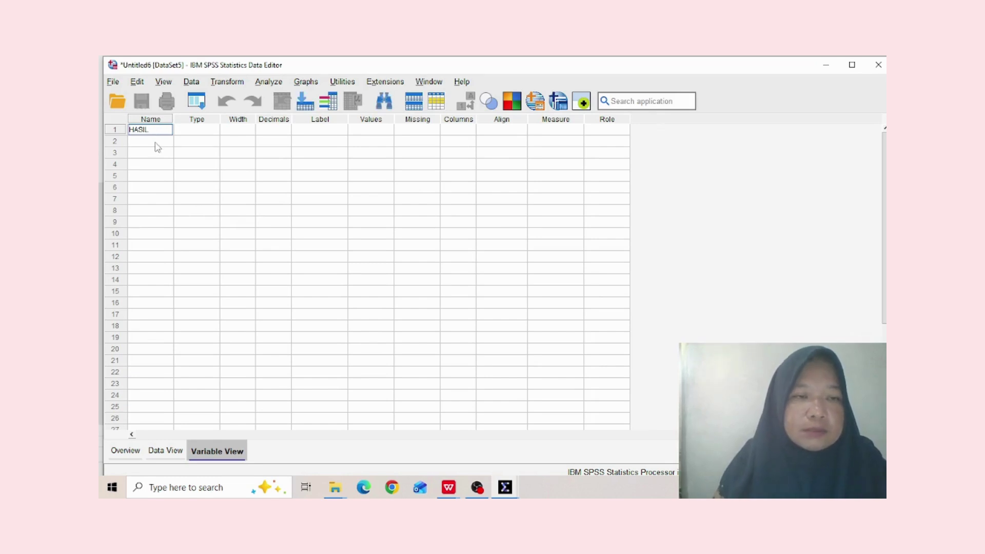
pyautogui.write('KELAS')
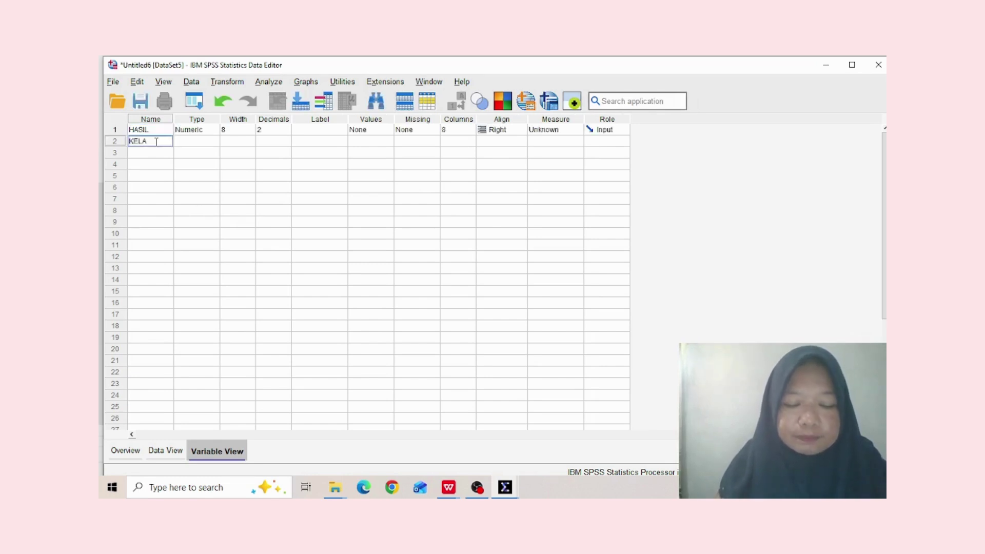
# Set the decimals of both the HASIL and KELAS variables to 0.
pyautogui.click(288, 130)
pyautogui.click(286, 128)
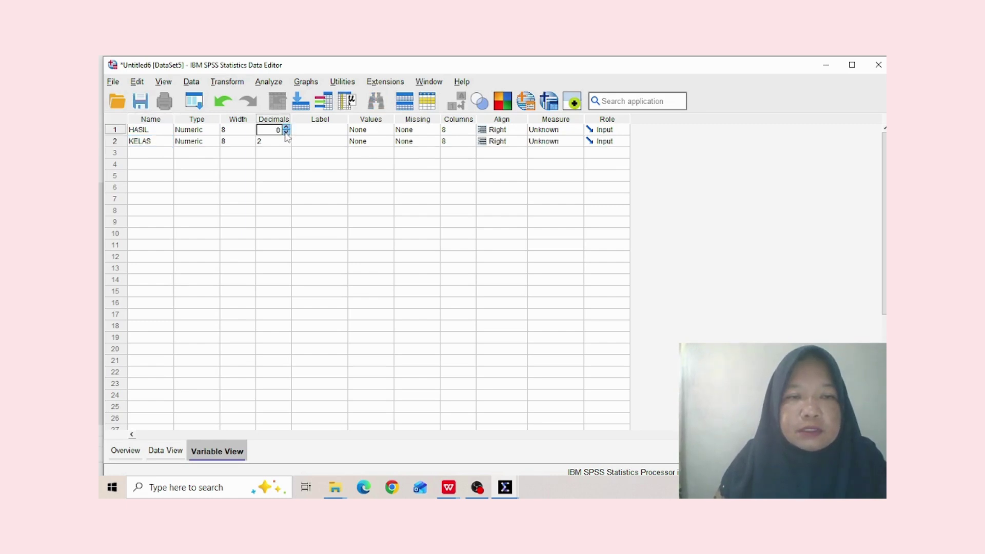
pyautogui.click(286, 146)
pyautogui.click(286, 144)
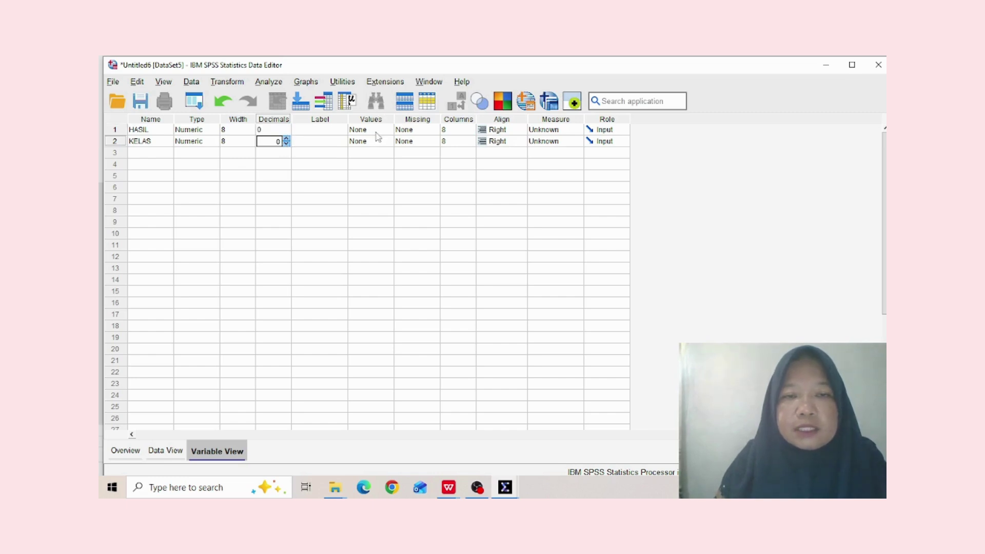
# Label the HASIL variable NILAI AHIR SEMESTER and the KELAS variable KELAS V.
pyautogui.click(338, 129)
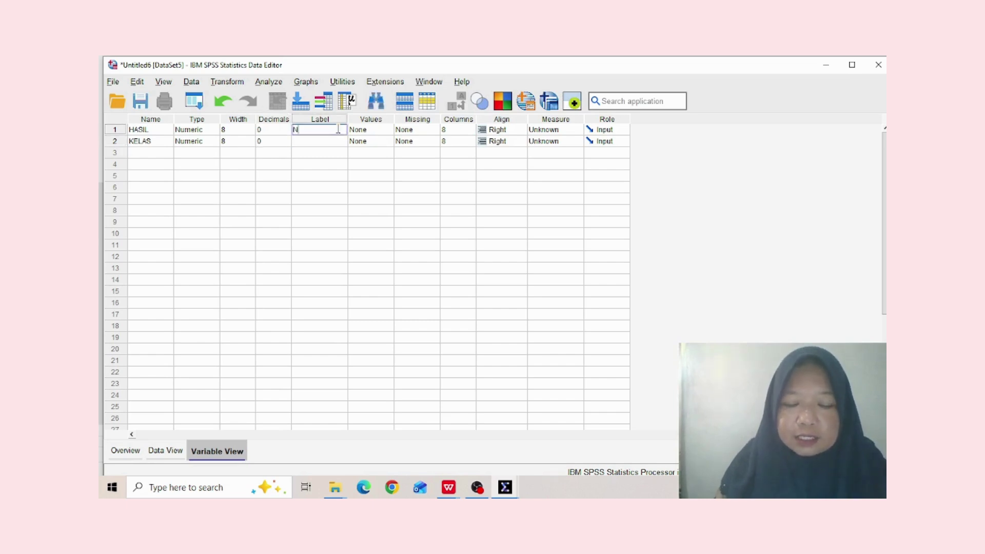
pyautogui.write('NILAI A')
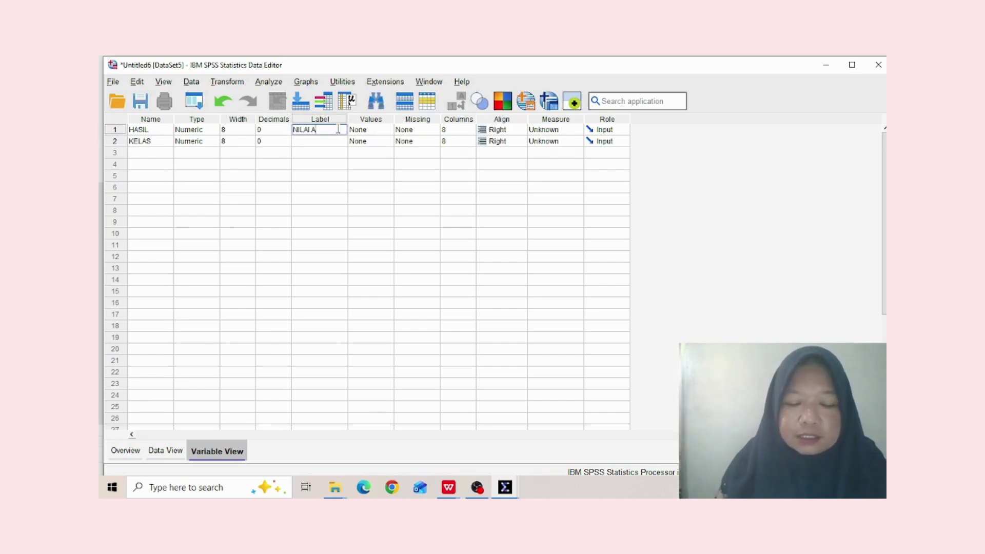
pyautogui.write('HIR SEMESTER')
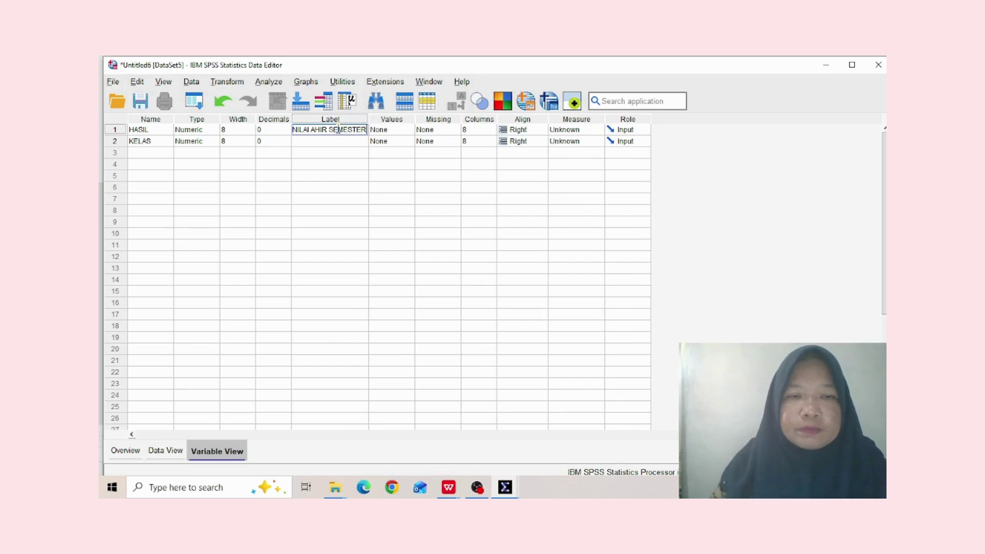
pyautogui.click(338, 140)
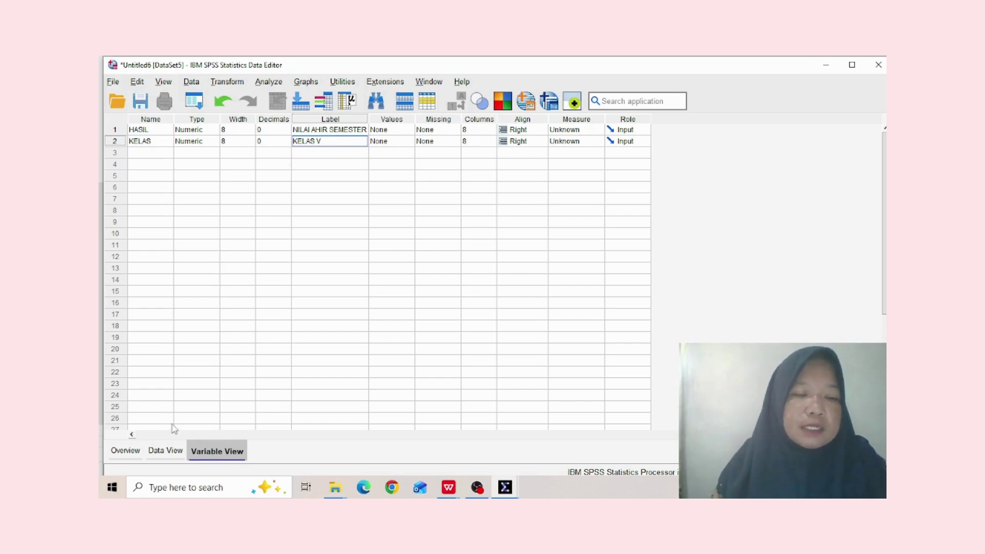
# Show the dataset's data grid, then switch to NILAI STATISTIK.xlsx in WPS and copy the scores and class codes in H3:I32.
pyautogui.click(165, 454)
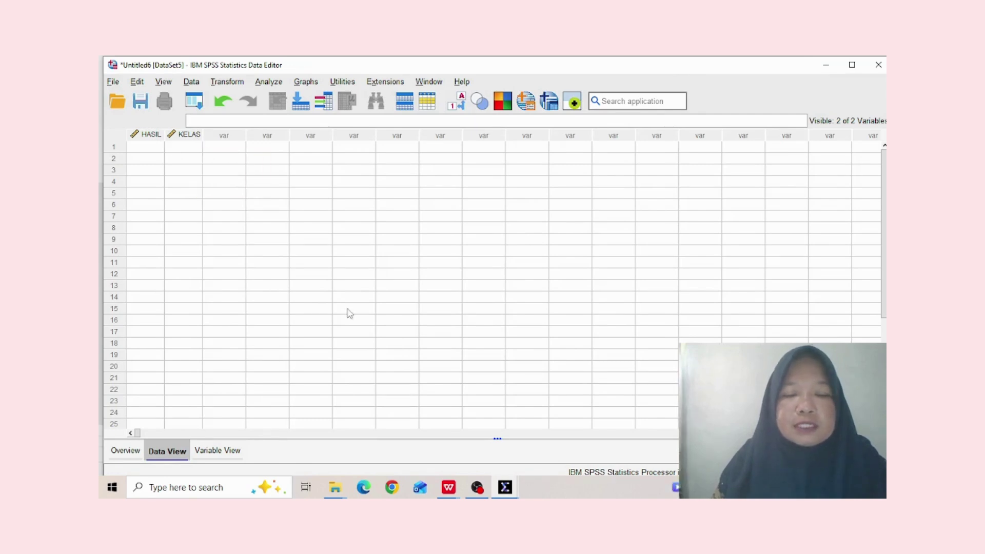
pyautogui.click(450, 487)
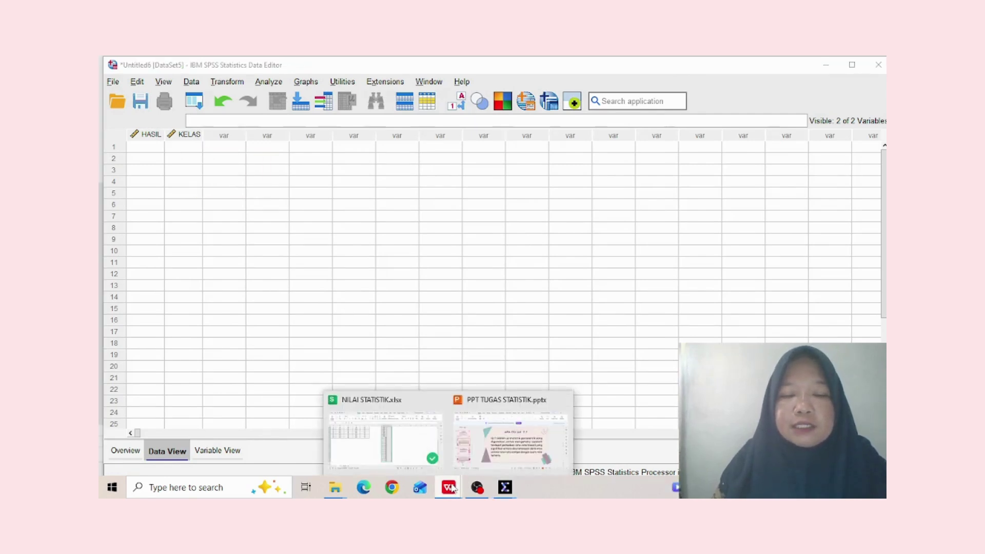
pyautogui.click(379, 446)
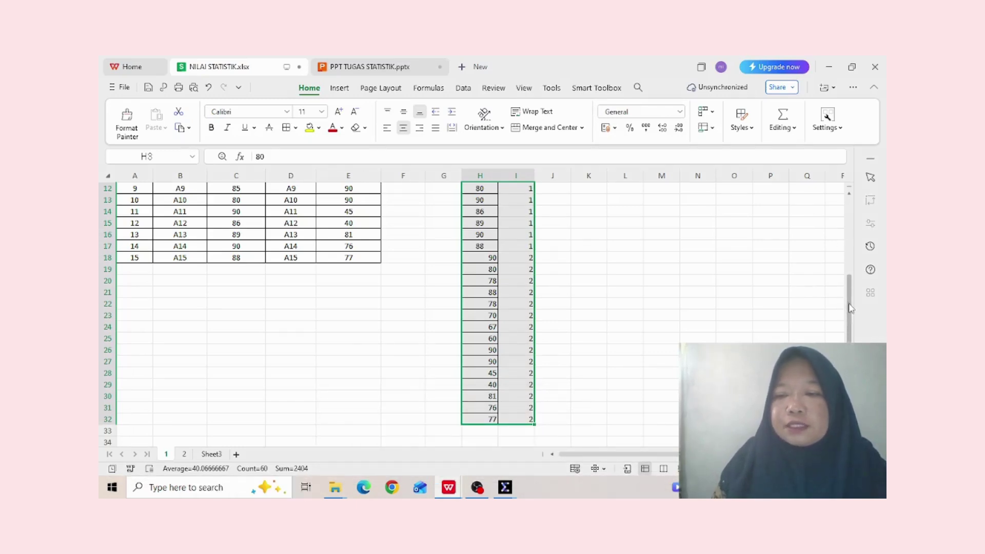
pyautogui.scroll(4, 850, 255)
pyautogui.moveTo(480, 212); pyautogui.dragTo(523, 420)
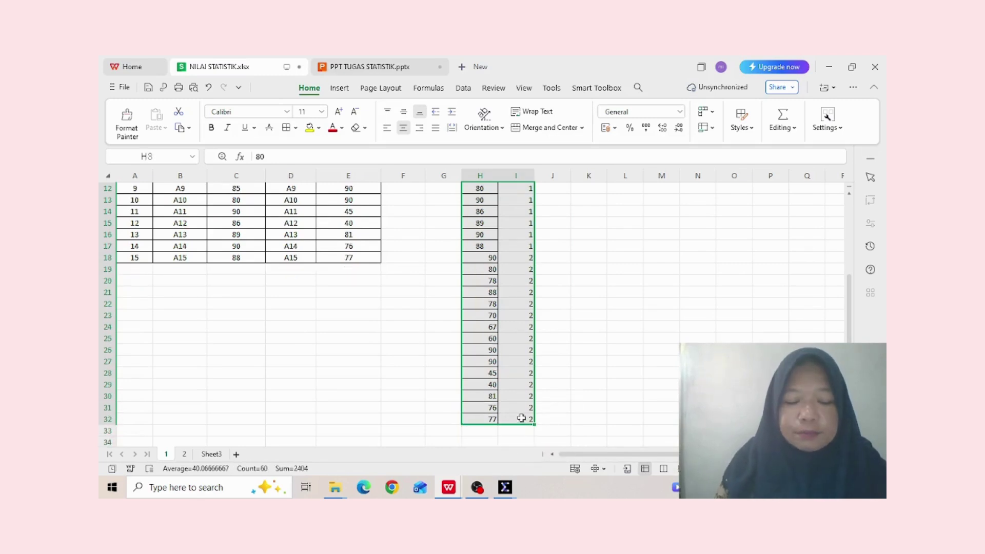
pyautogui.hotkey('ctrl', 'c')
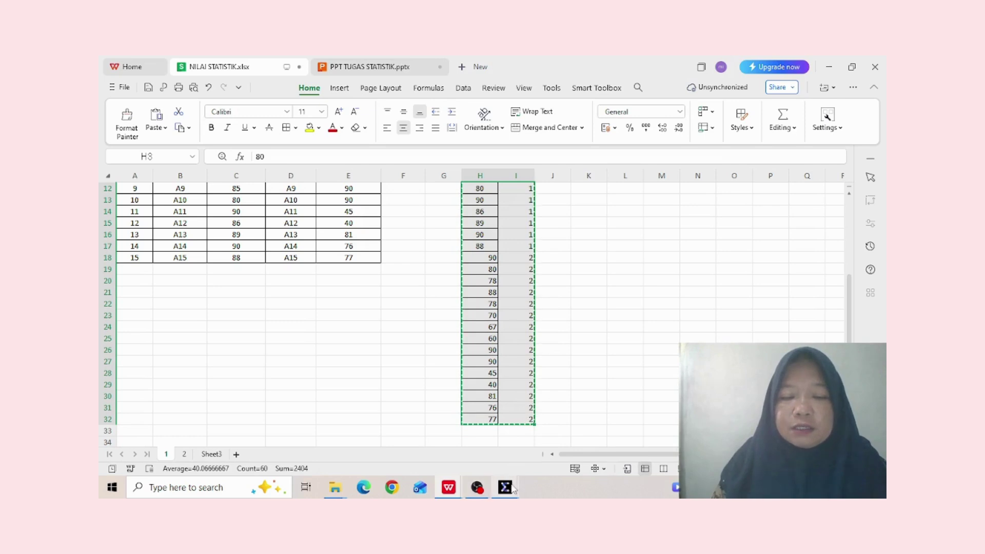
# Return to the Untitled6 dataset in SPSS and paste the copied data starting at the first HASIL cell.
pyautogui.moveTo(506, 490)
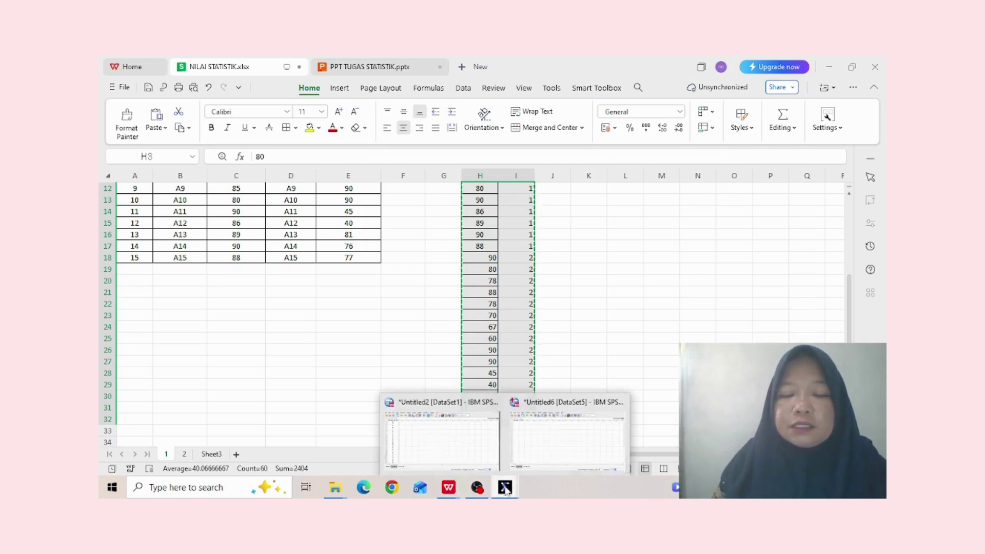
pyautogui.click(550, 463)
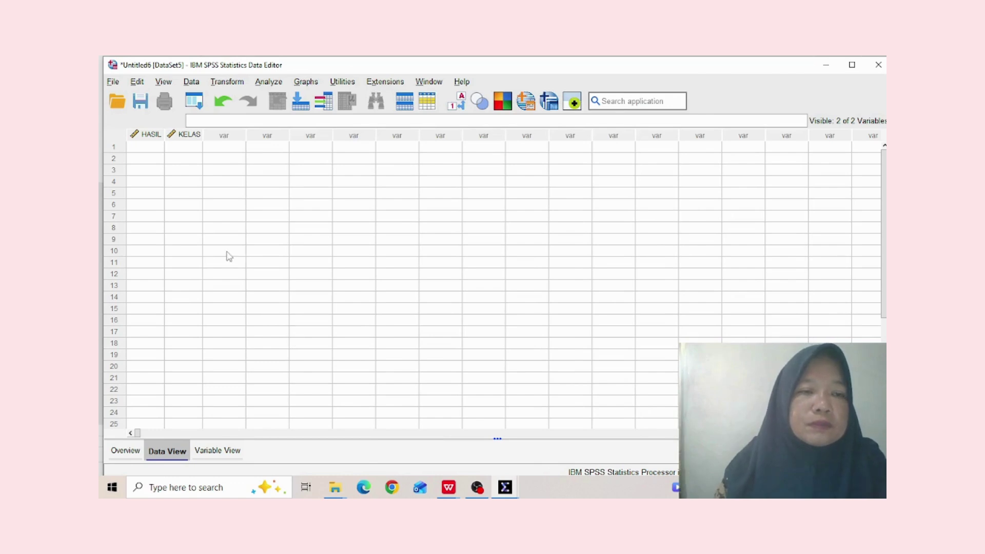
pyautogui.click(142, 149)
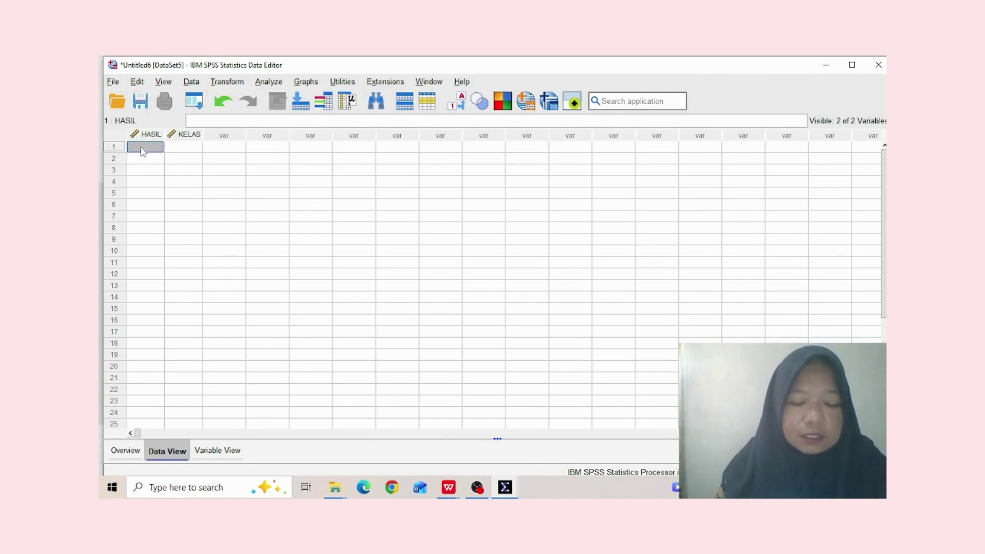
pyautogui.hotkey('ctrl', 'v')
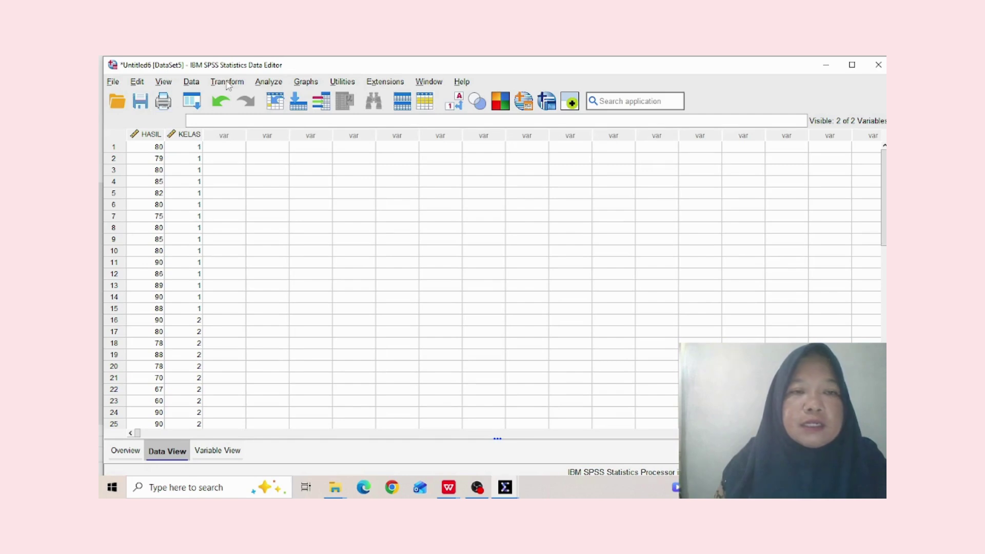
# Start an Independent-Samples T Test with NILAI AHIR SEMESTER as the test variable and KELAS V as the grouping variable.
pyautogui.click(269, 82)
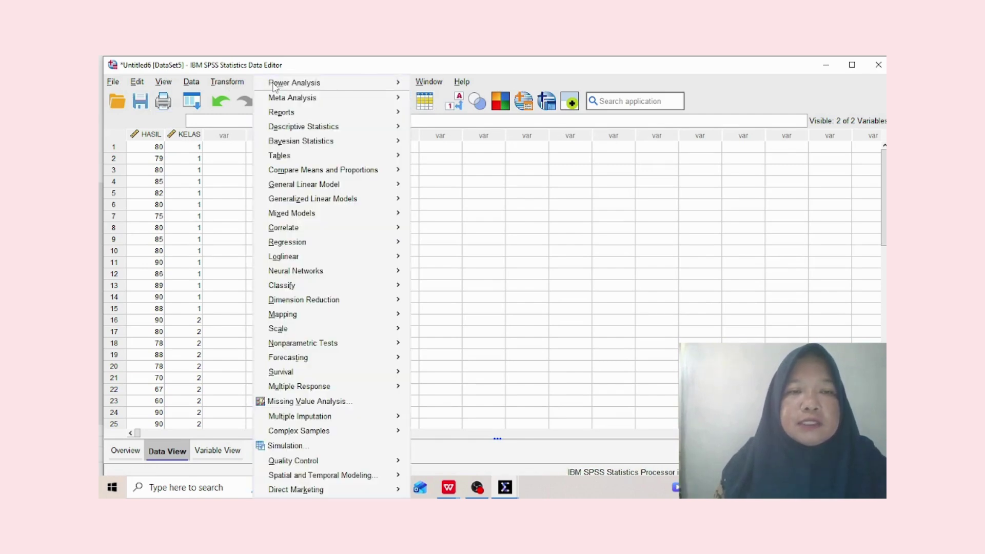
pyautogui.moveTo(281, 103)
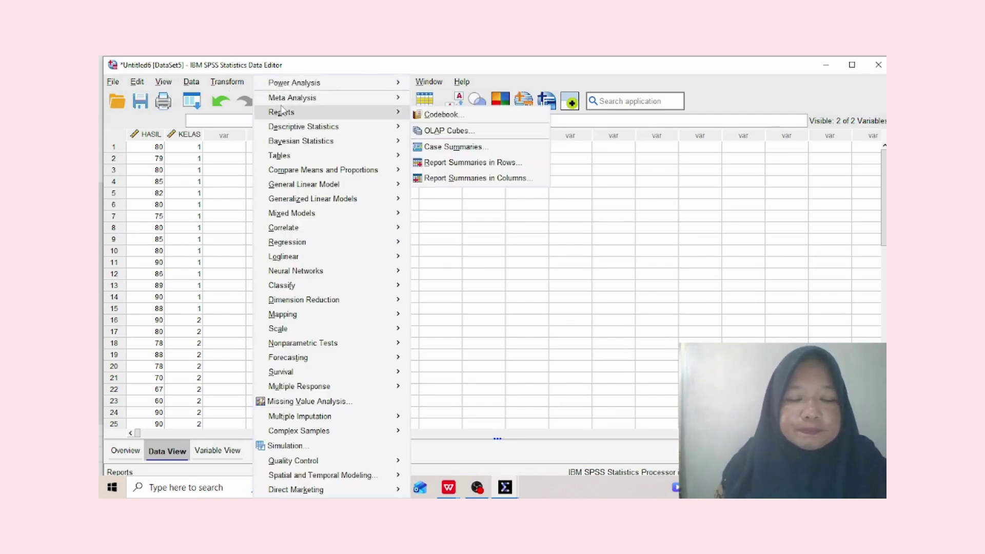
pyautogui.moveTo(305, 173)
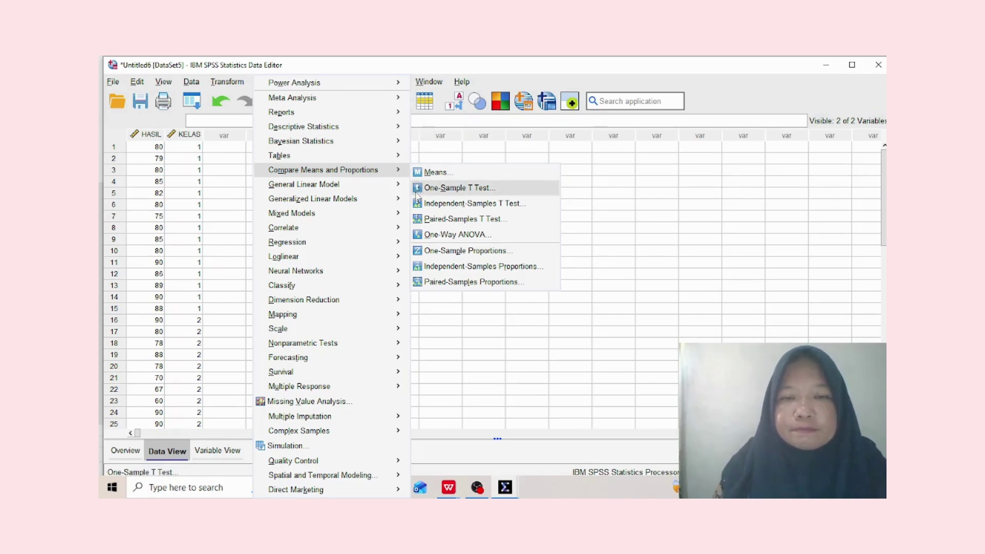
pyautogui.click(429, 204)
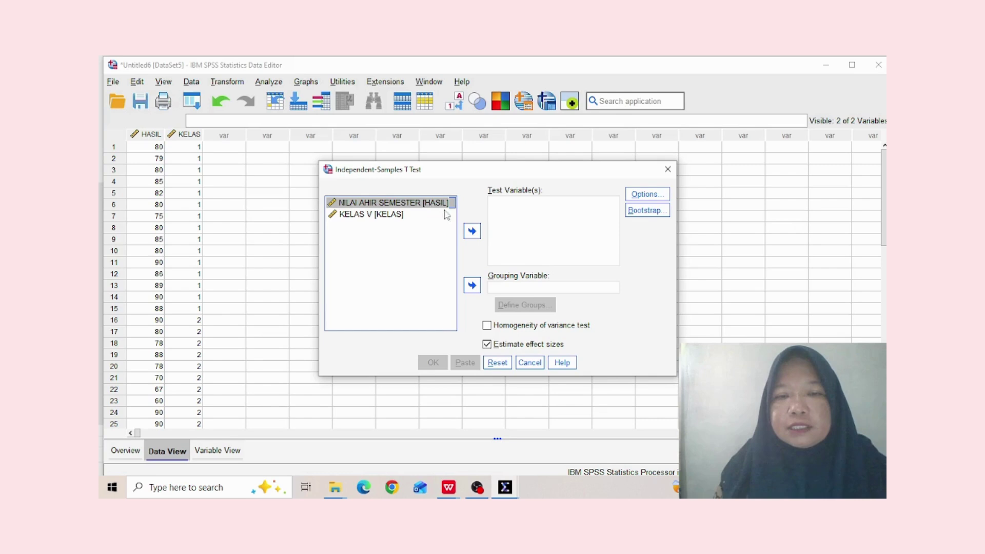
pyautogui.click(472, 232)
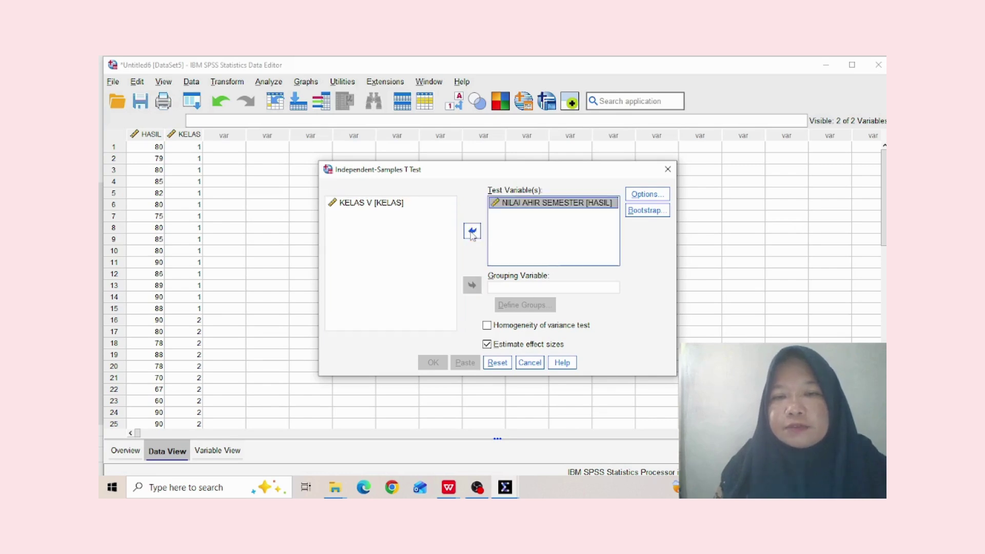
pyautogui.click(408, 203)
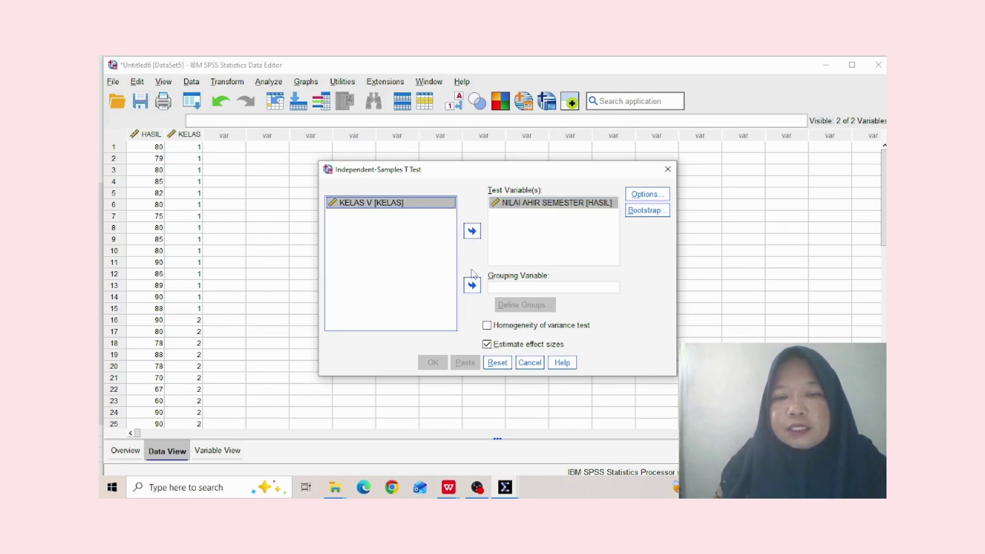
pyautogui.click(472, 286)
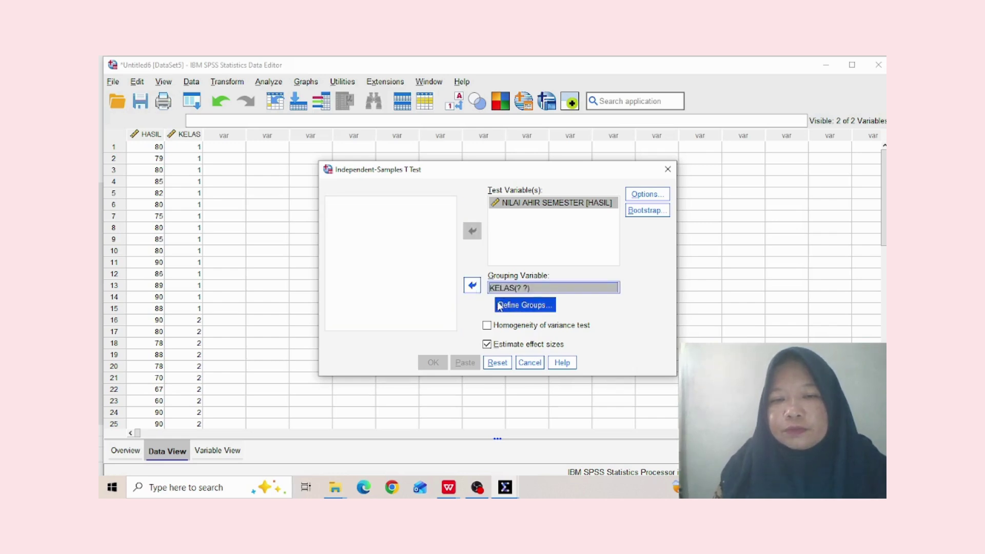
# Define the KELAS groups with values 1 and 2, and run the t test to view its output tables.
pyautogui.click(512, 307)
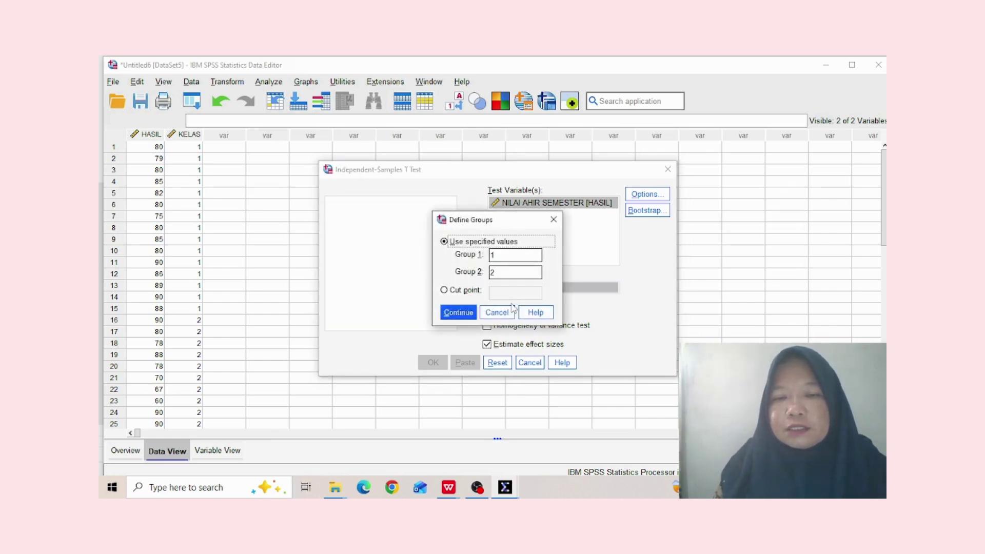
pyautogui.click(464, 313)
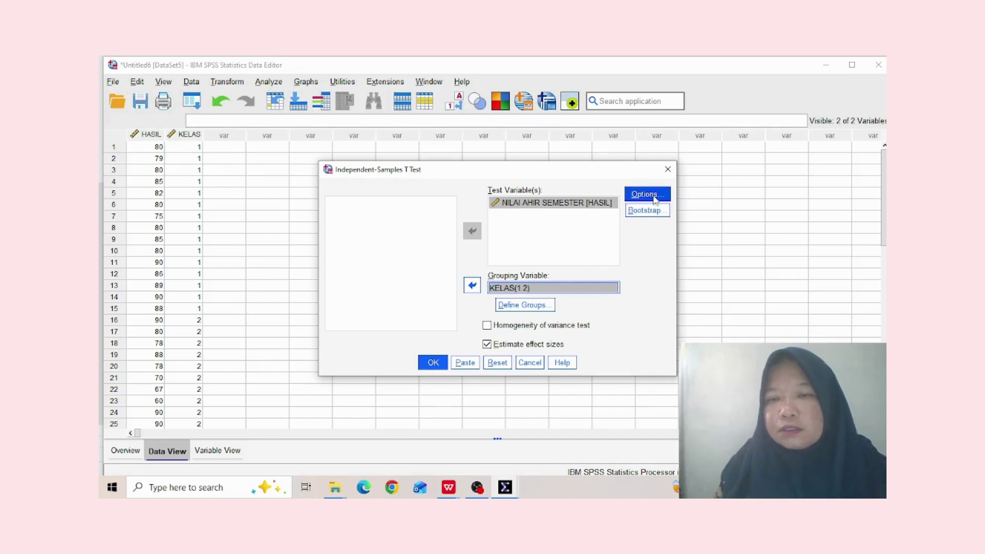
pyautogui.click(432, 363)
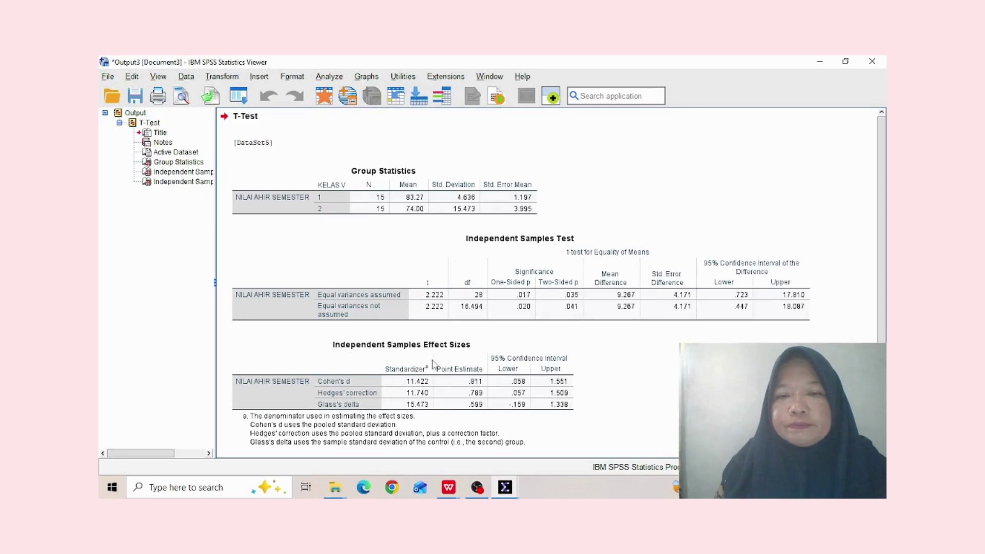
pyautogui.click(789, 302)
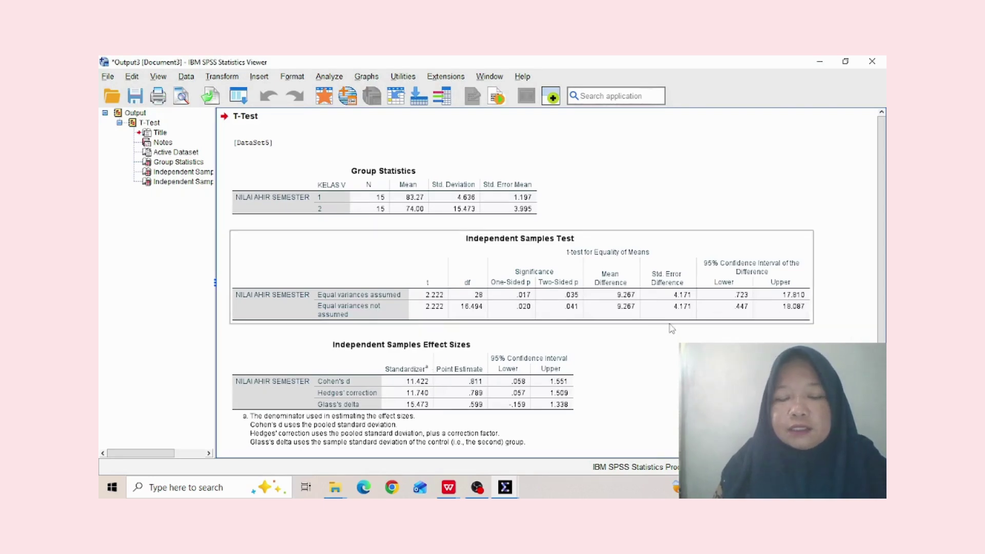
pyautogui.click(817, 301)
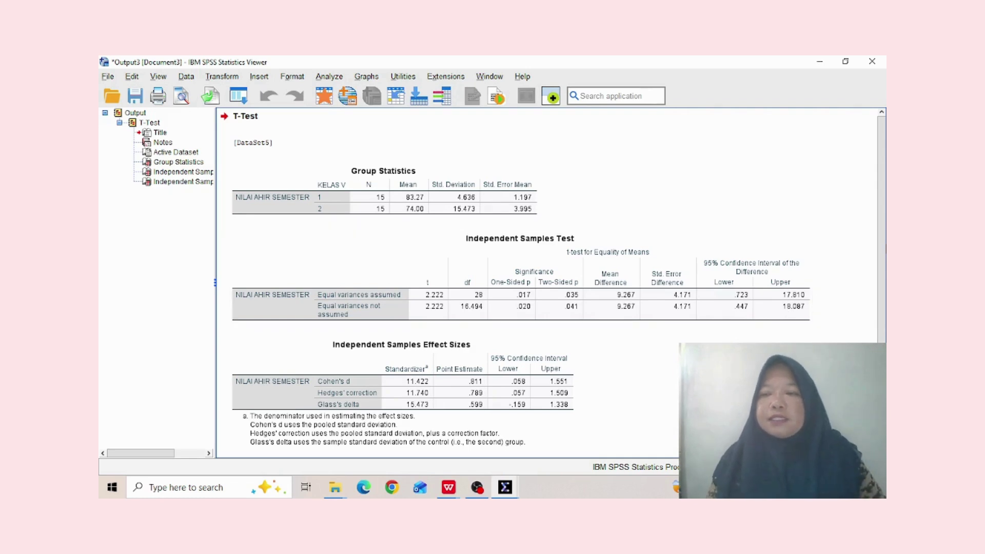
# Switch to PPT TUGAS STATISTIK.pptx in WPS and show slide 8, the t test interpretation rules.
pyautogui.scroll(-1, 883, 305)
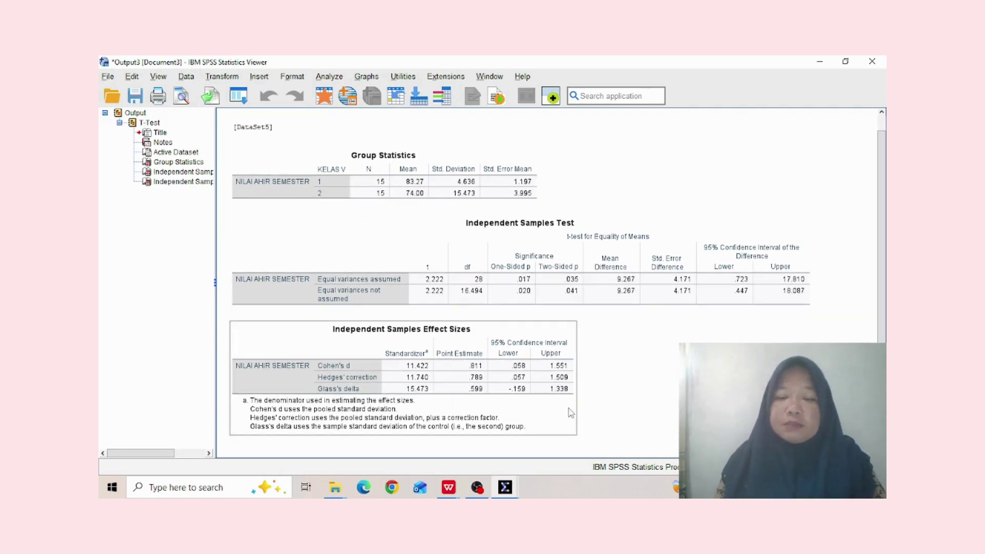
pyautogui.click(449, 487)
pyautogui.click(389, 452)
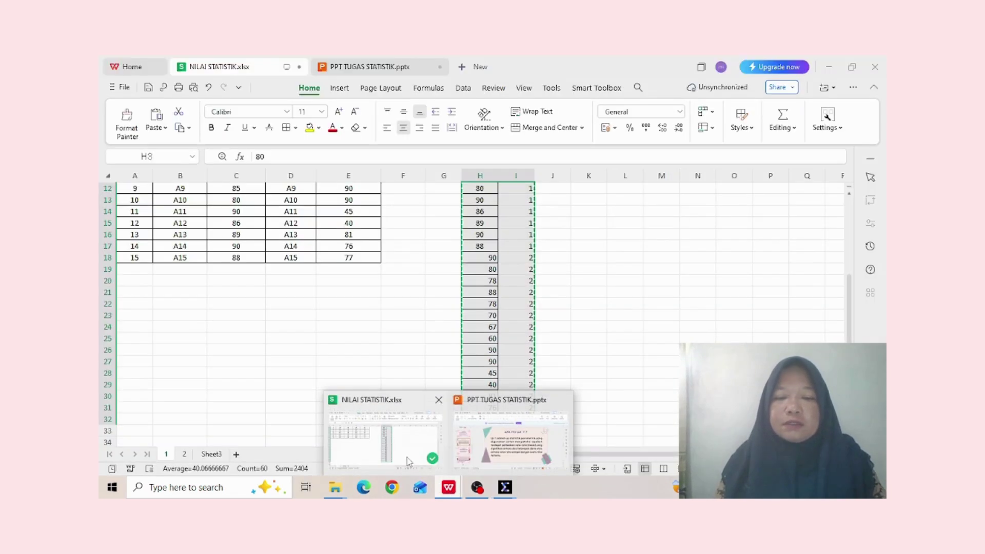
pyautogui.click(448, 487)
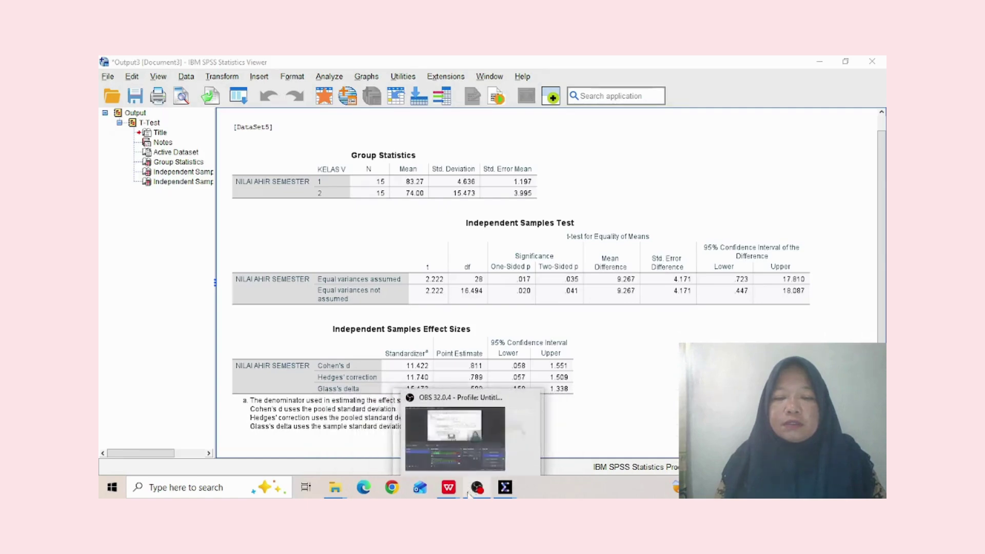
pyautogui.click(477, 487)
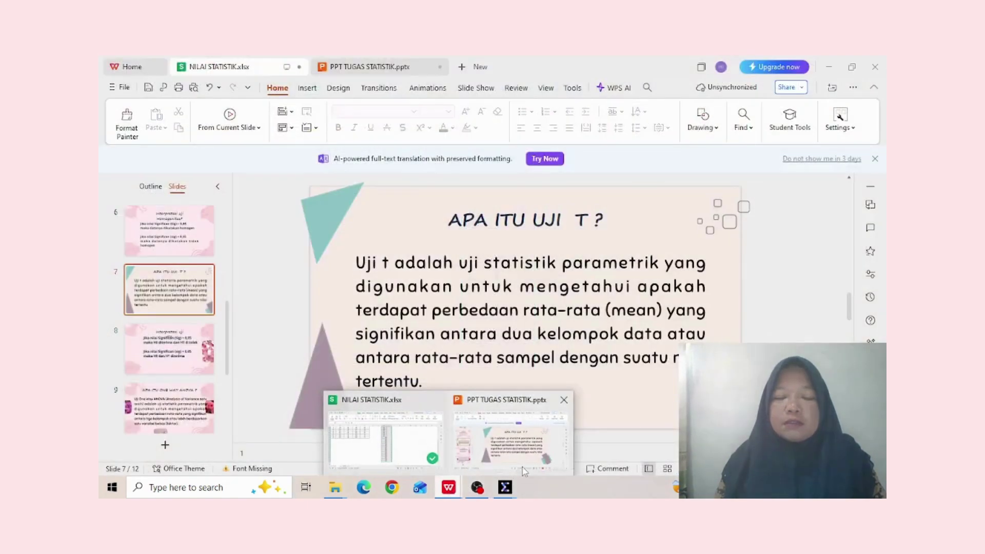
pyautogui.click(516, 436)
pyautogui.click(168, 347)
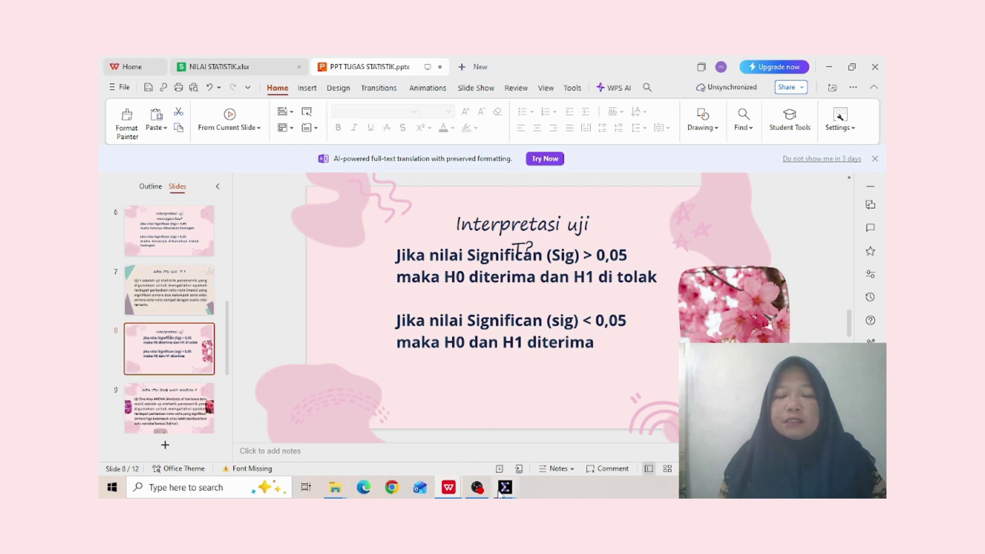
# Return to the Output3 viewer in SPSS and examine the significance values in the Independent Samples Test table.
pyautogui.moveTo(503, 494)
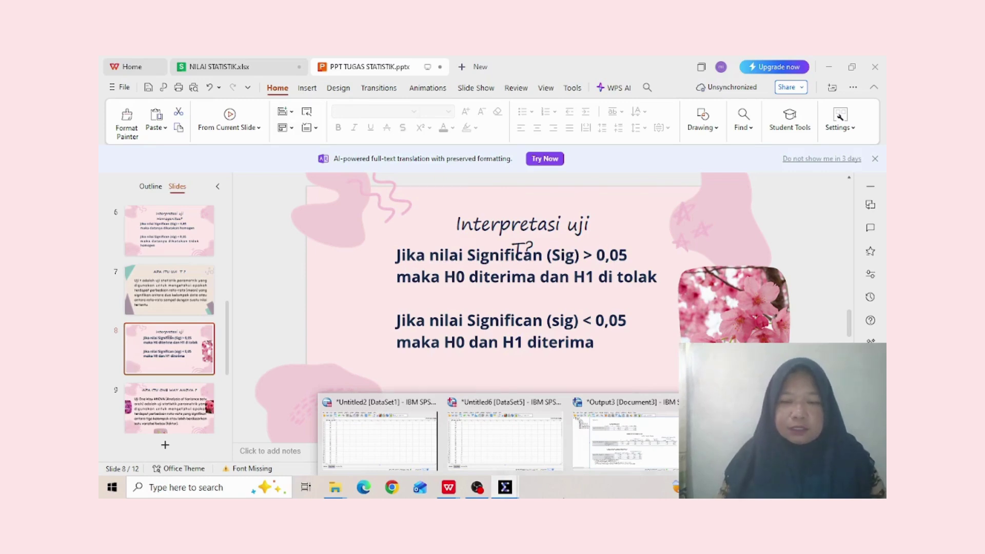
pyautogui.click(615, 454)
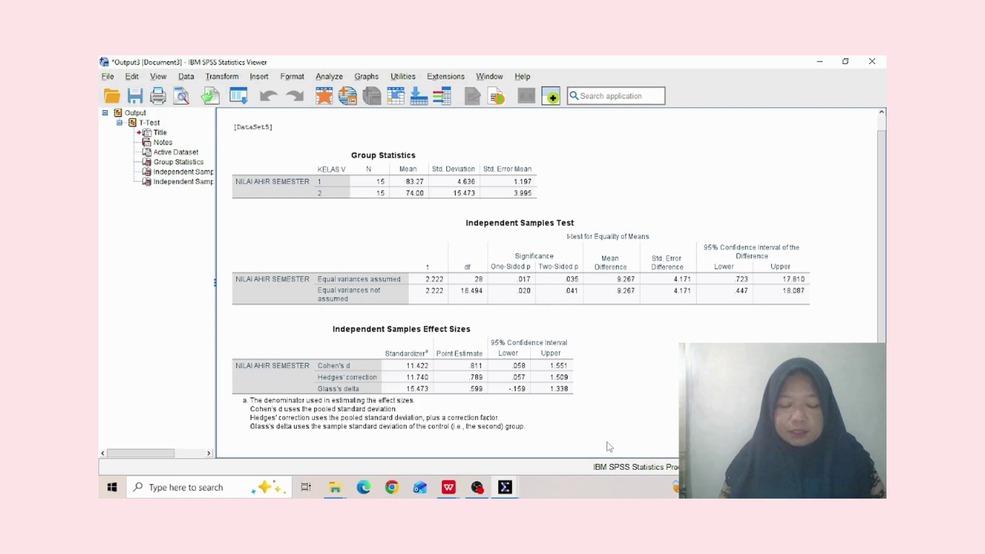
pyautogui.click(567, 411)
pyautogui.click(643, 392)
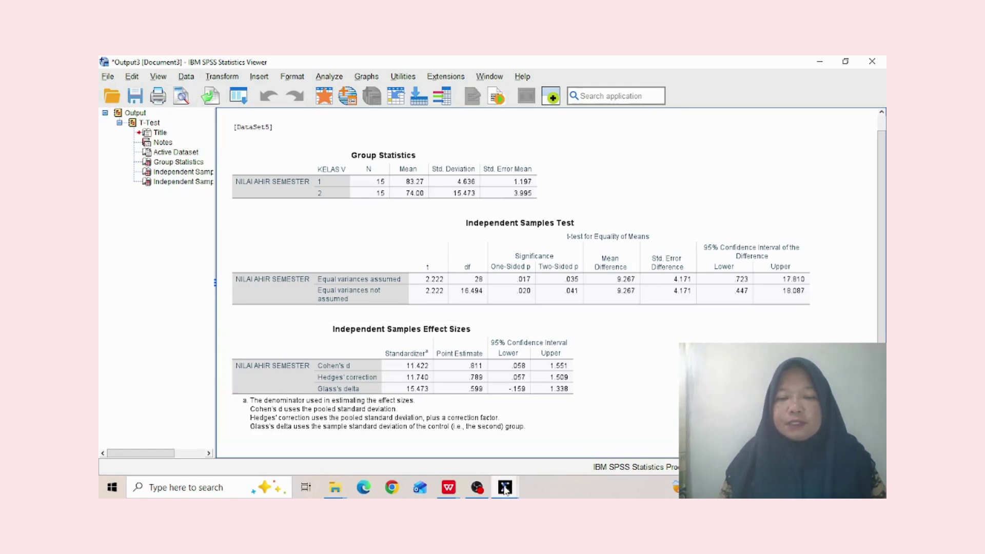
pyautogui.click(477, 487)
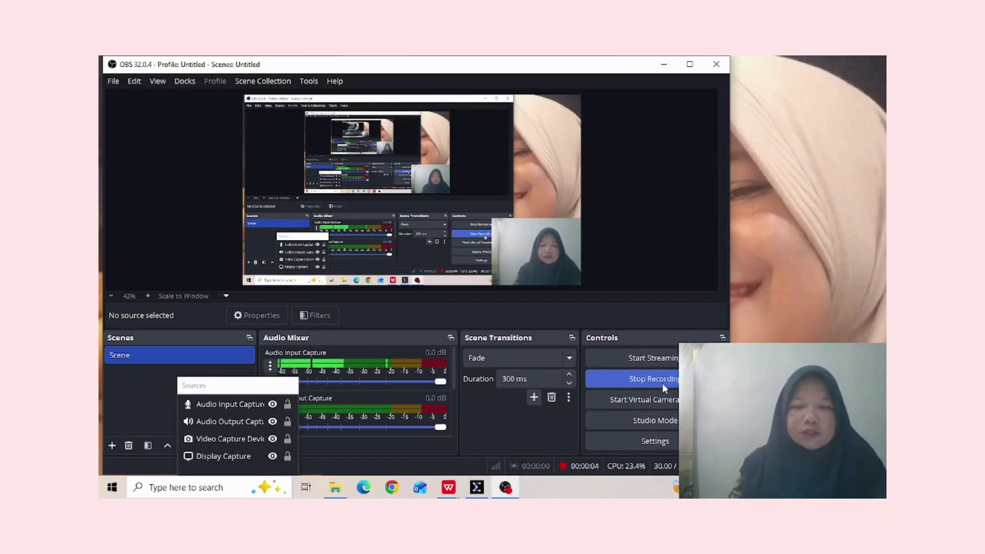
# Review the ANOVA prerequisites slide in WPS, and examine the class 5 subject scores and group codes on sheet 2 of NILAI STATISTIK.xlsx.
pyautogui.click(449, 490)
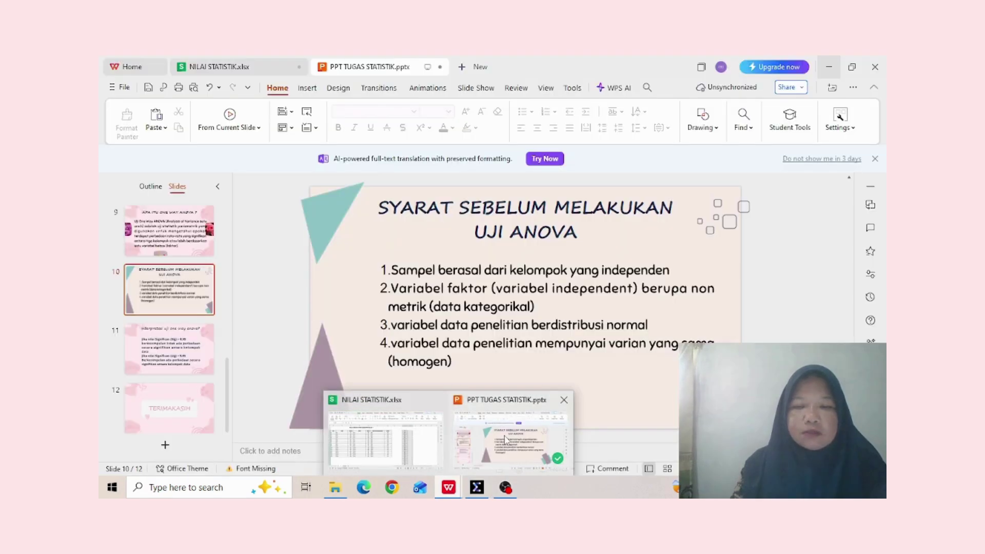
pyautogui.click(504, 436)
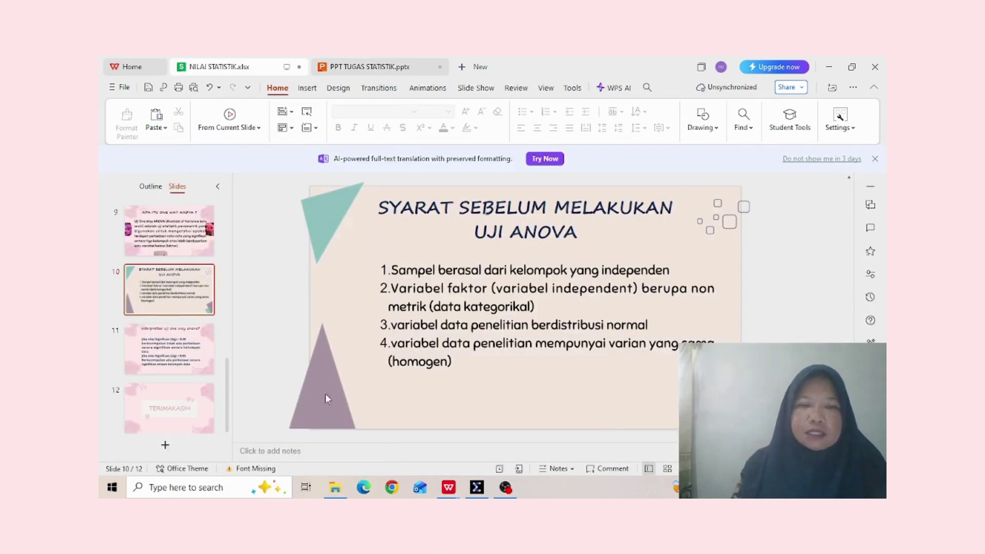
pyautogui.hotkey('alt', 'Tab')
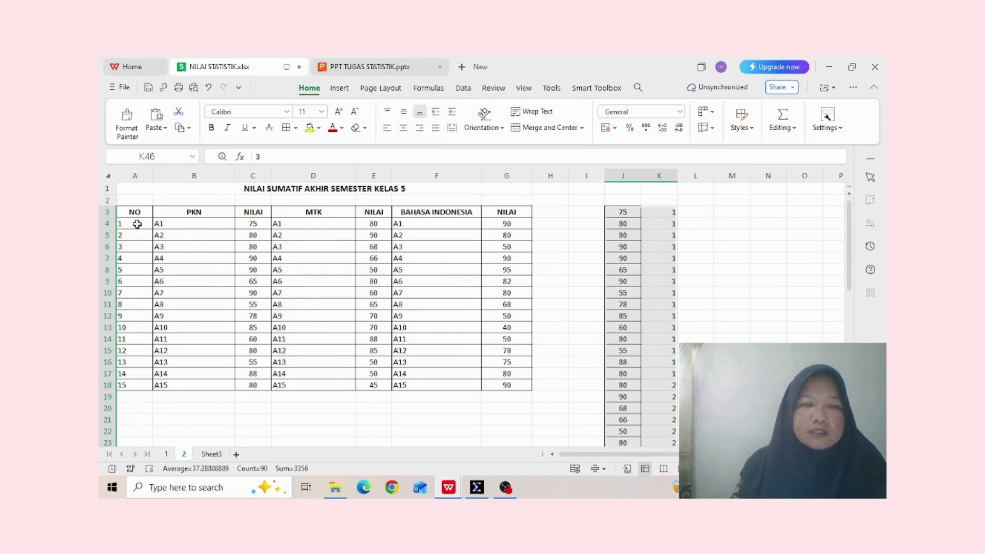
pyautogui.moveTo(135, 220); pyautogui.dragTo(141, 370)
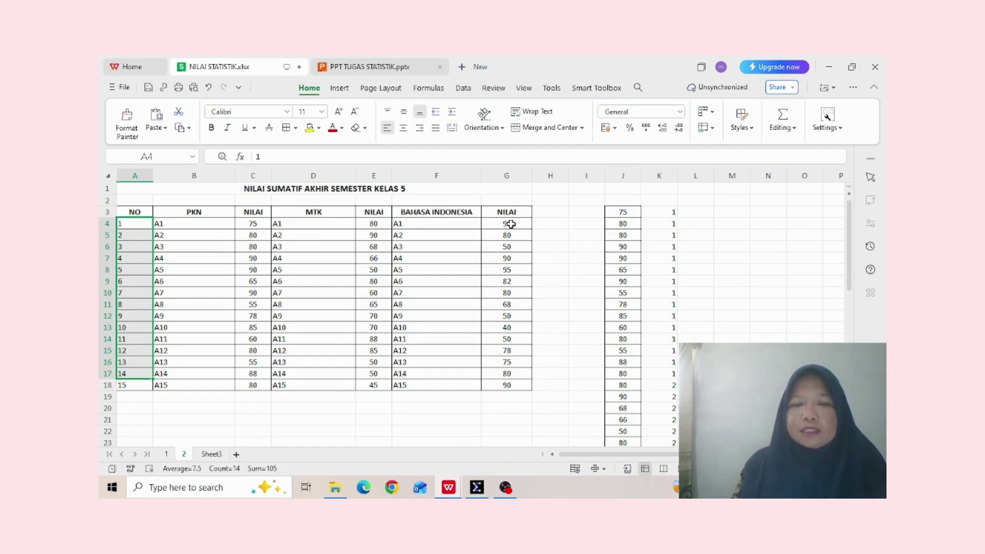
pyautogui.moveTo(510, 224); pyautogui.dragTo(519, 361)
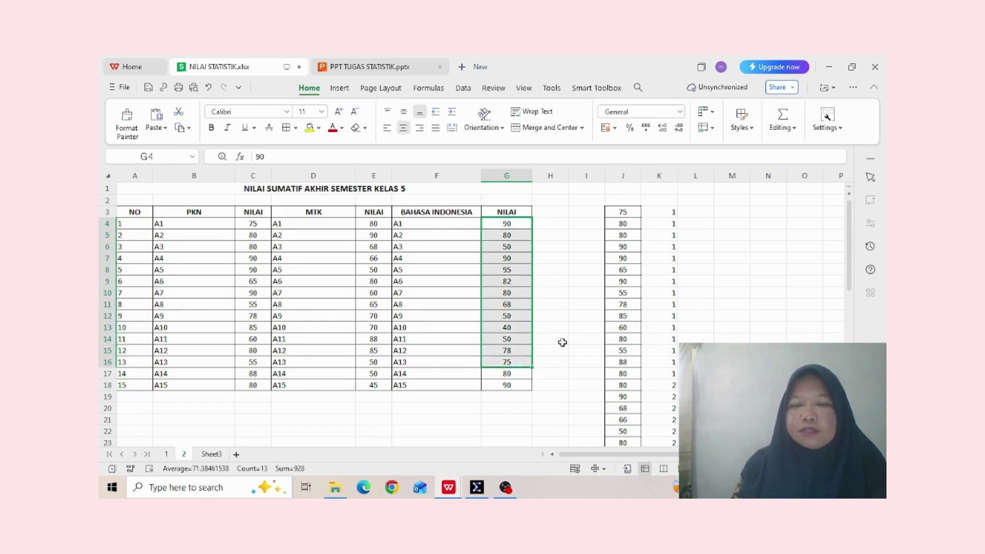
pyautogui.click(562, 342)
pyautogui.moveTo(624, 213); pyautogui.dragTo(629, 340)
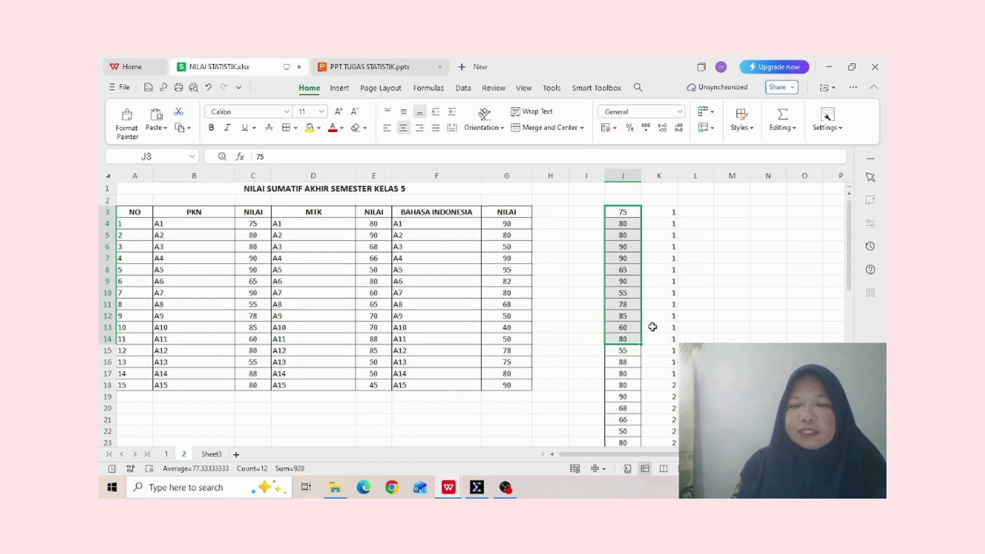
pyautogui.moveTo(668, 224); pyautogui.dragTo(664, 430)
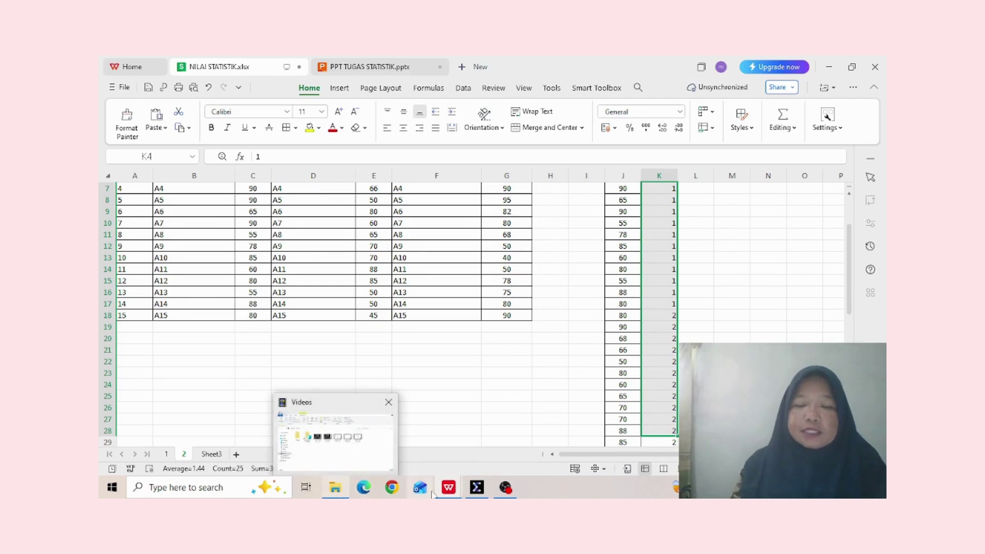
# Switch to the SPSS Data Editor and create a new empty dataset.
pyautogui.click(476, 489)
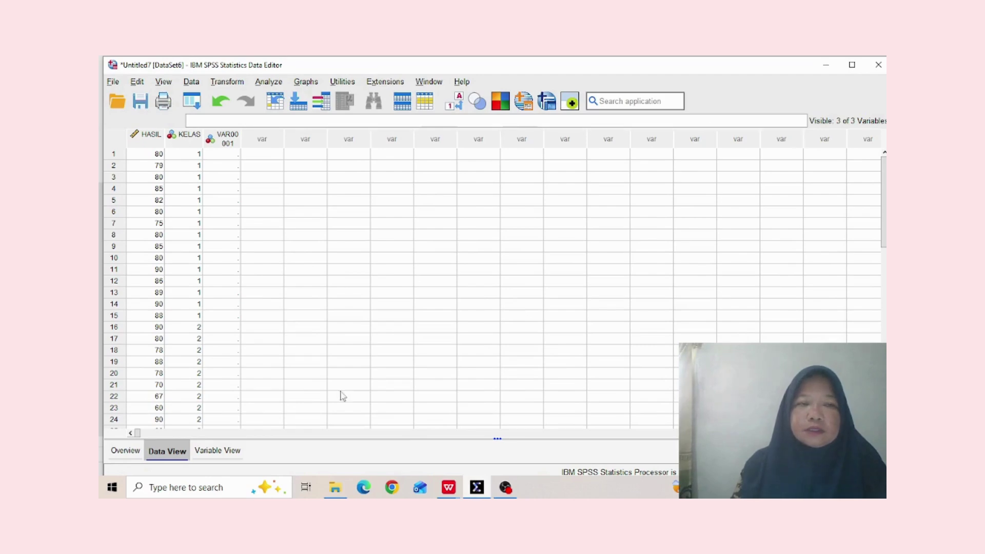
pyautogui.click(113, 81)
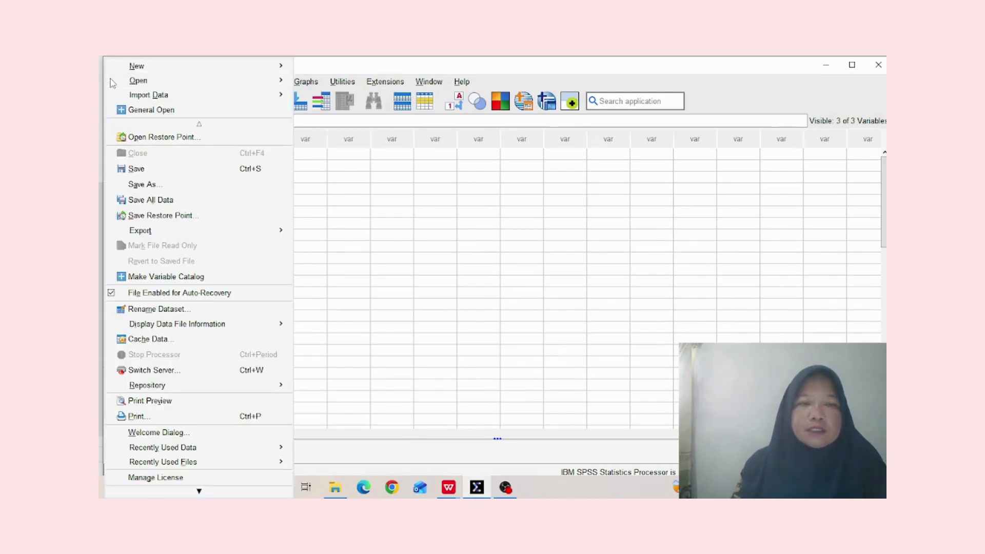
pyautogui.moveTo(154, 65)
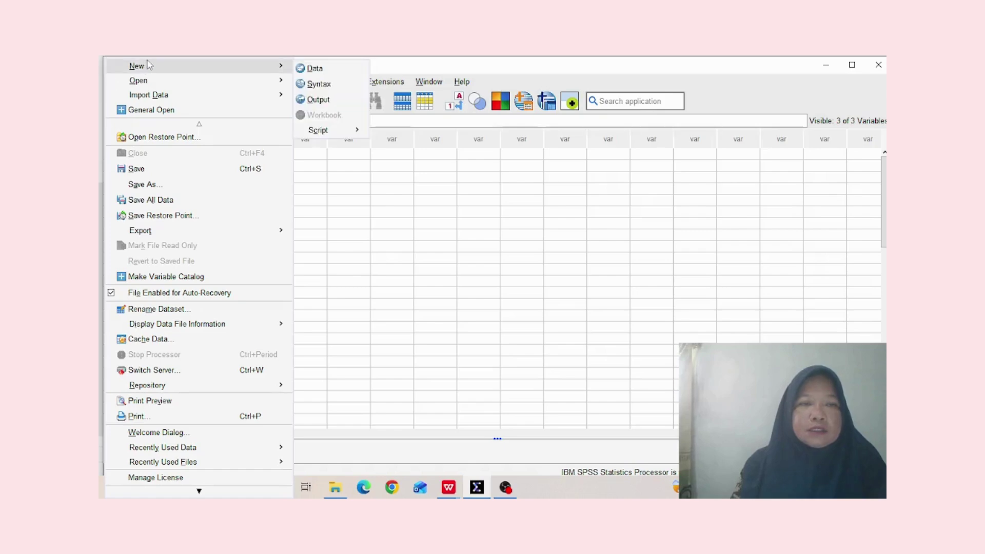
pyautogui.click(308, 67)
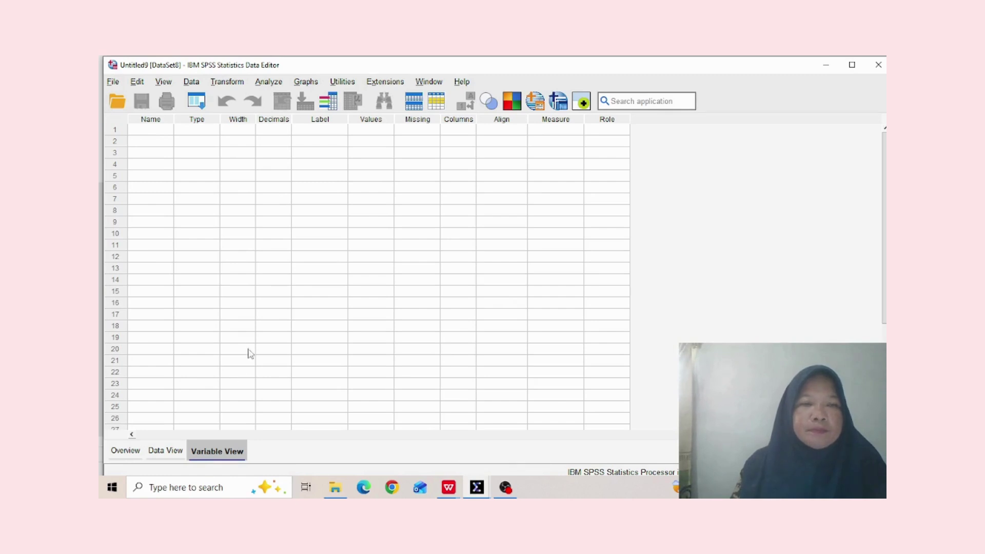
# Define two variables named NILAI and MAPEL in the first two rows of the new dataset.
pyautogui.click(154, 132)
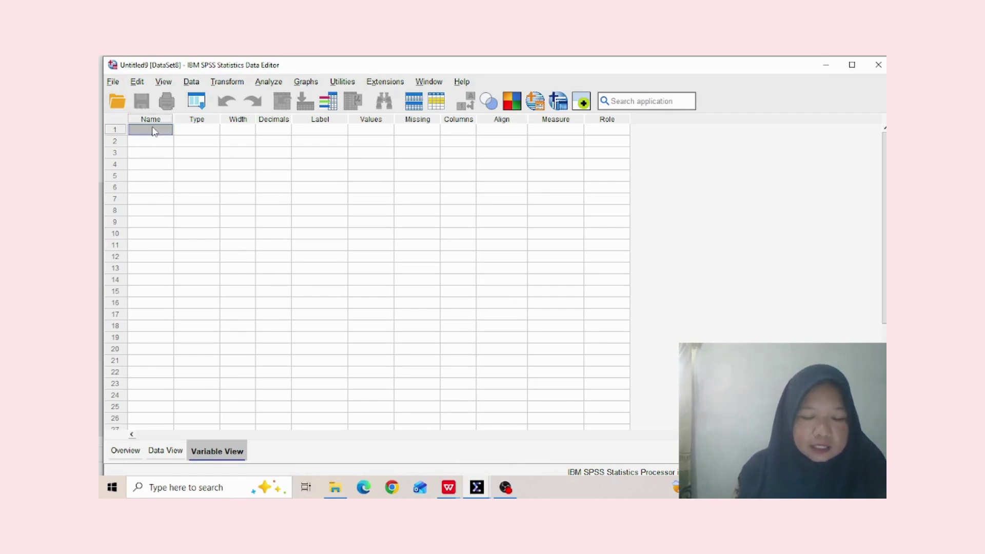
pyautogui.write('NILAI')
pyautogui.click(151, 144)
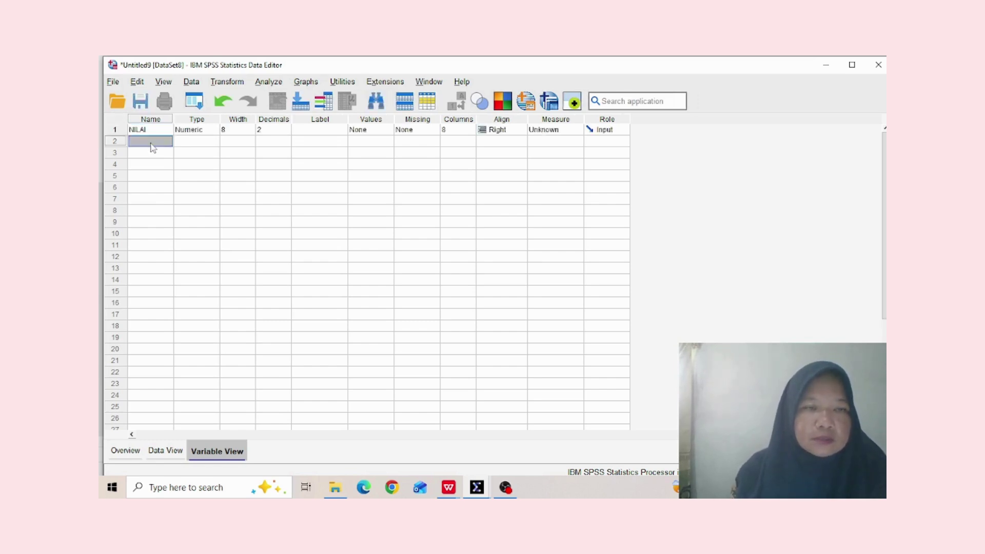
pyautogui.write('M')
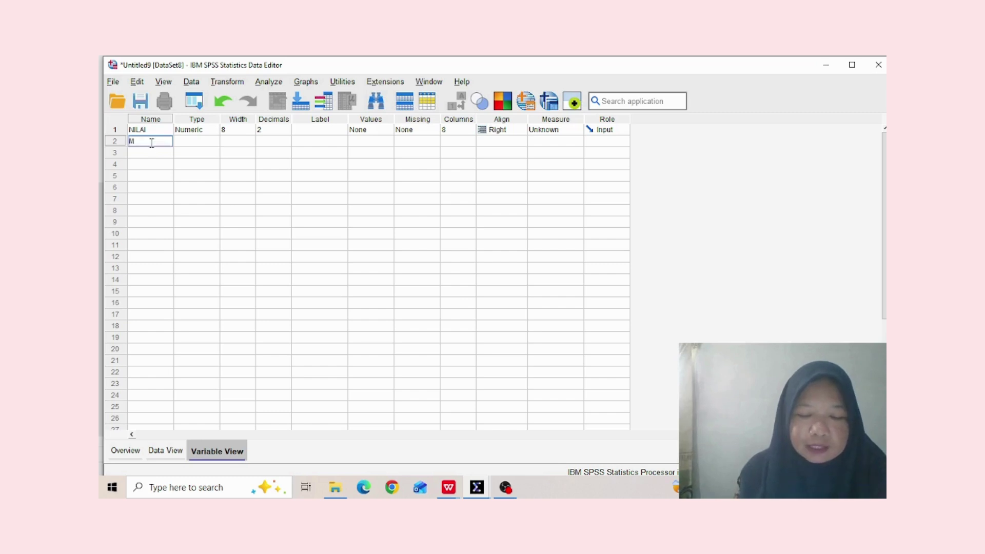
pyautogui.write('APEL')
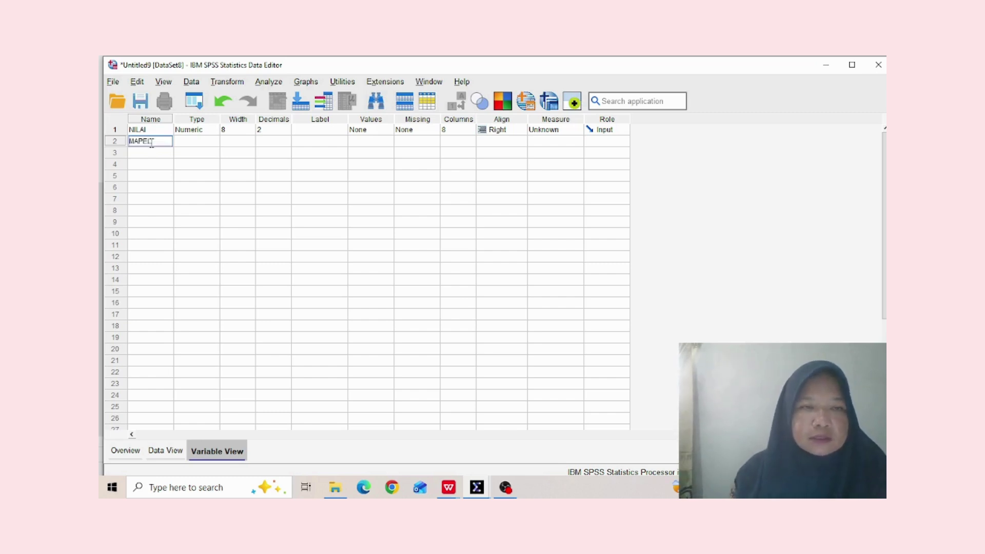
# Set the decimals of both the NILAI and MAPEL variables to 0.
pyautogui.click(284, 132)
pyautogui.click(286, 127)
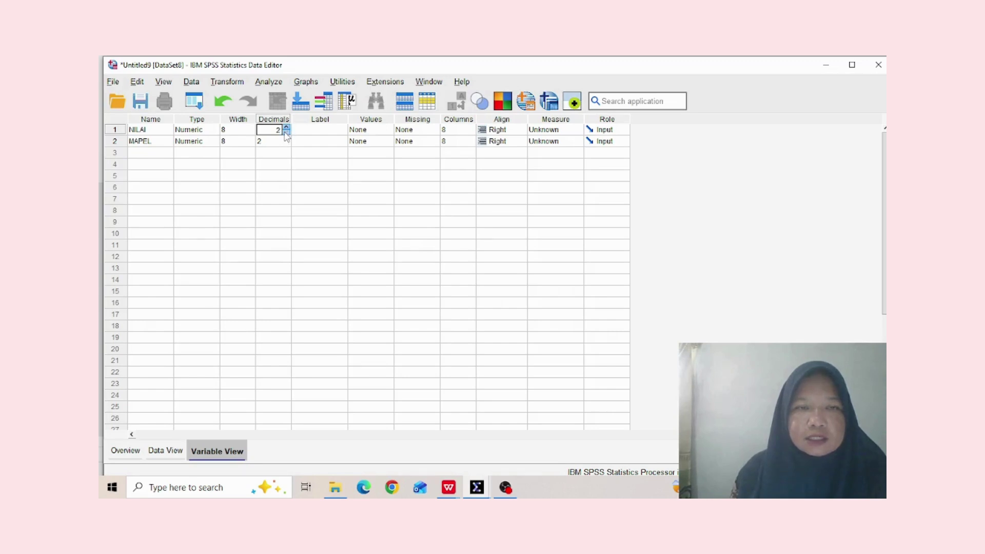
pyautogui.click(285, 141)
pyautogui.click(286, 140)
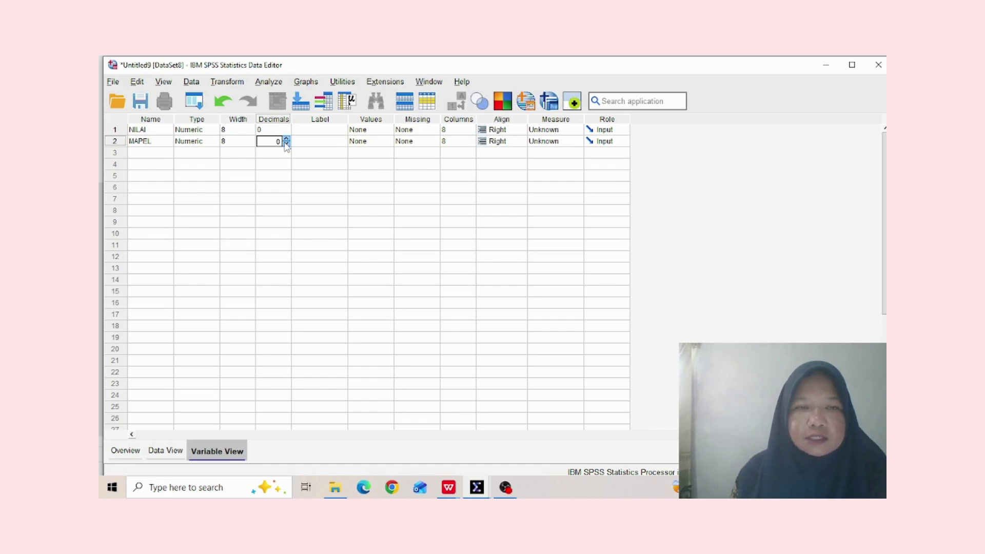
# Label the NILAI variable NILAI AHIR SEMESTER and the MAPEL variable KELAS V.
pyautogui.click(328, 130)
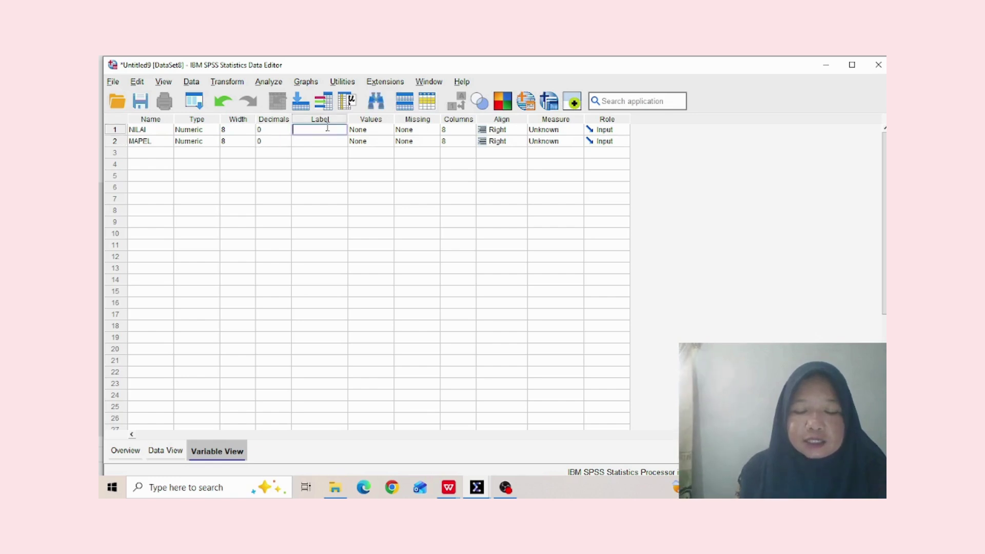
pyautogui.write('NILAI A')
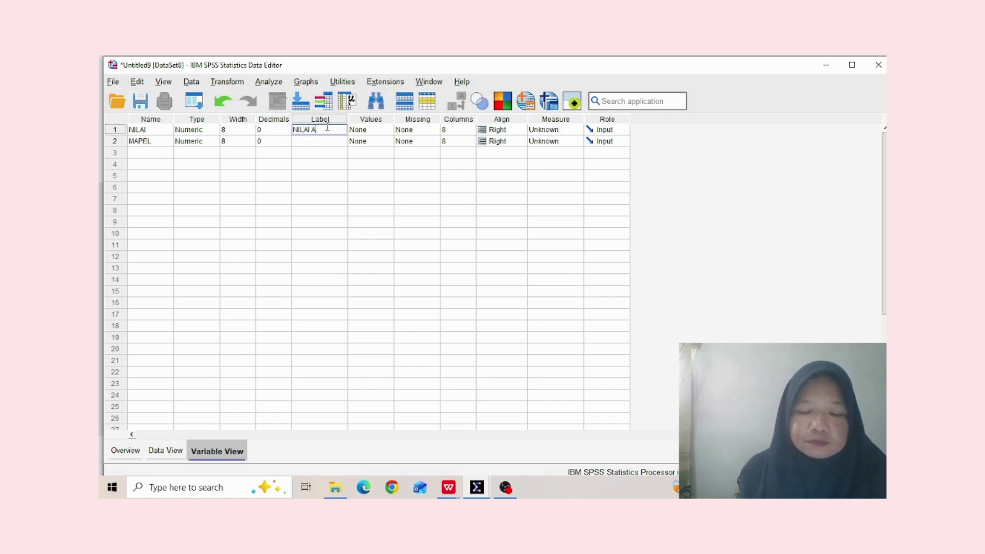
pyautogui.write('HIR SEM')
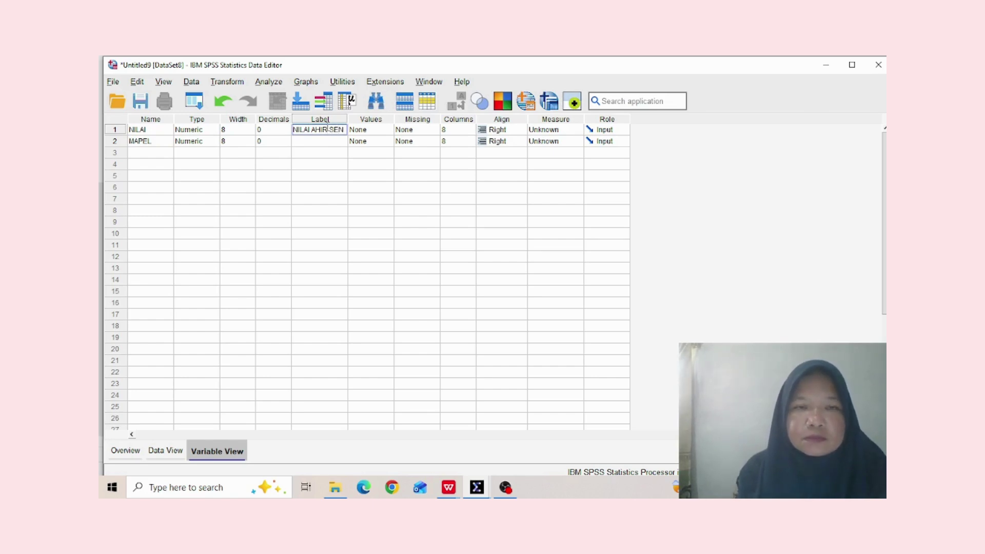
pyautogui.write('ESTER')
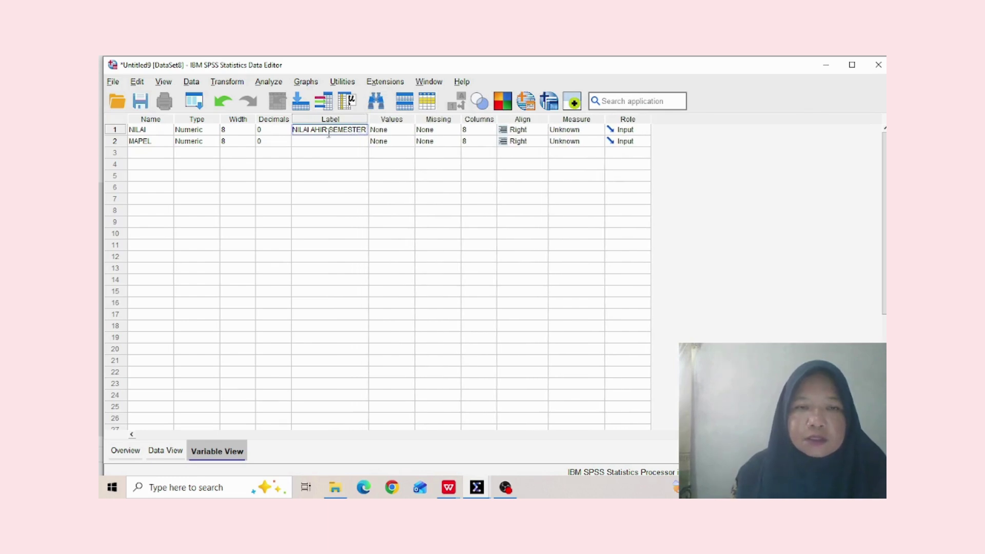
pyautogui.click(330, 139)
pyautogui.write('KELAS V')
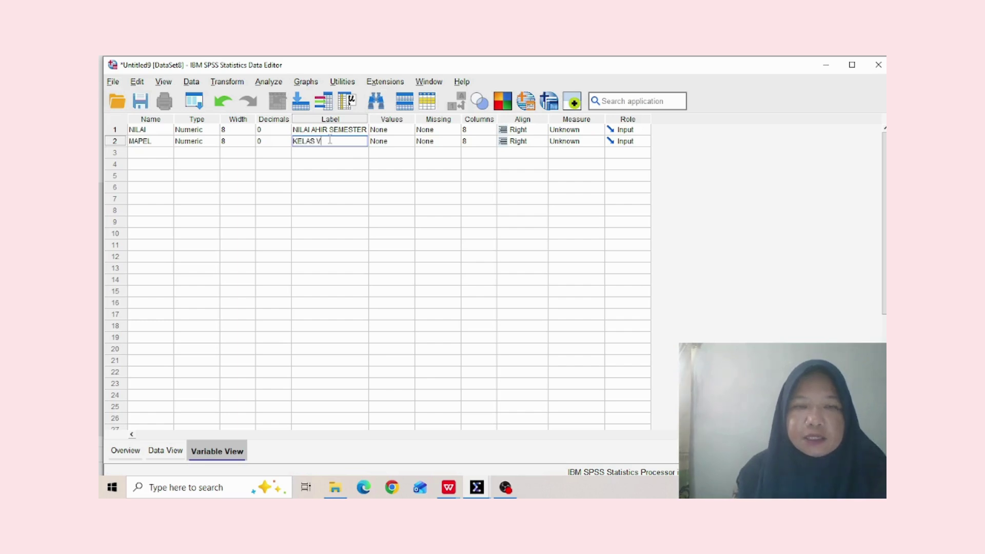
# Add a value label to the NILAI variable, with value 1 labelled PKN.
pyautogui.click(400, 133)
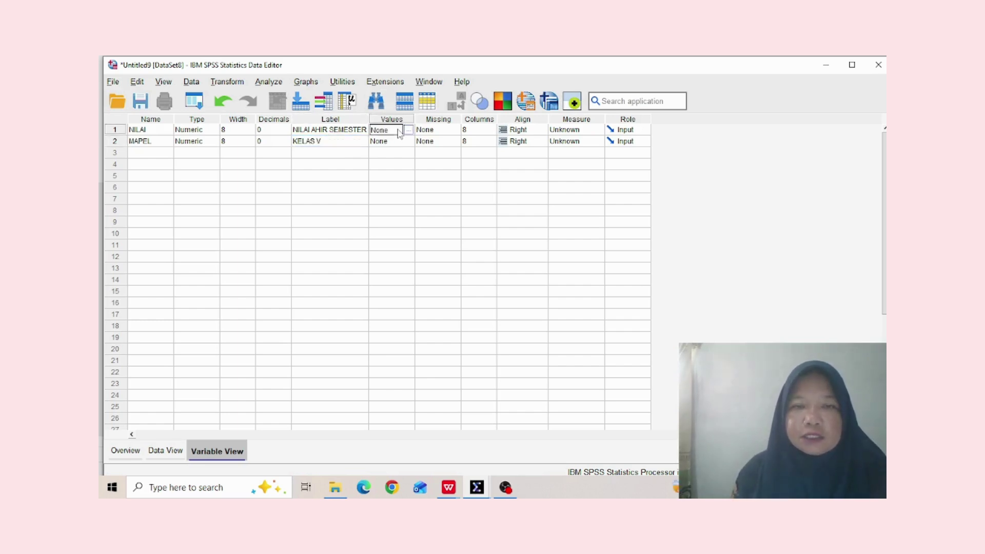
pyautogui.click(408, 131)
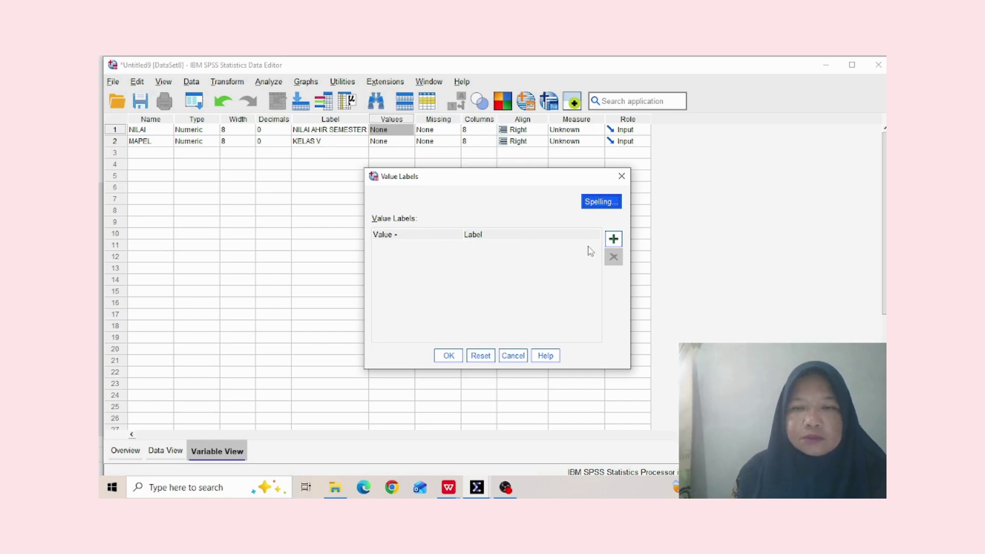
pyautogui.click(613, 239)
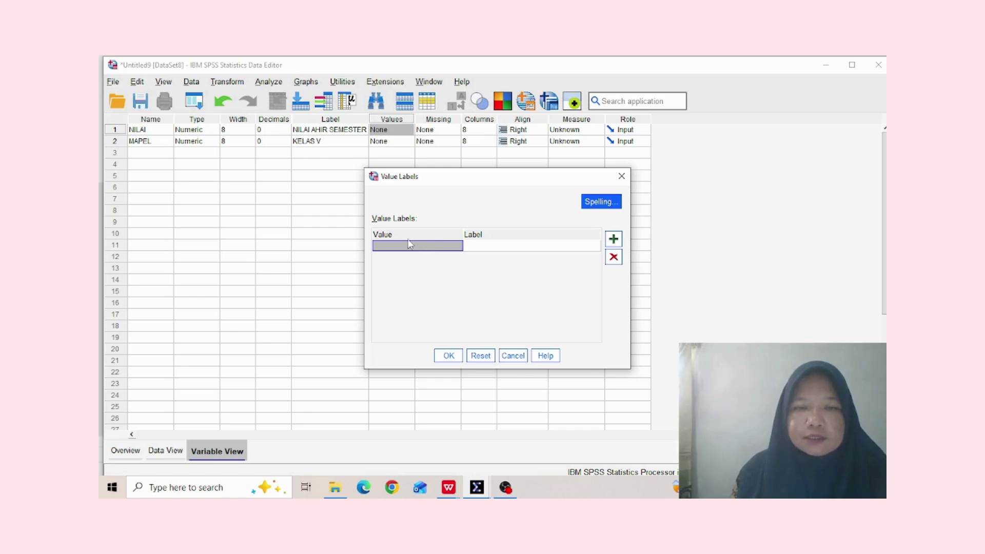
pyautogui.write('1')
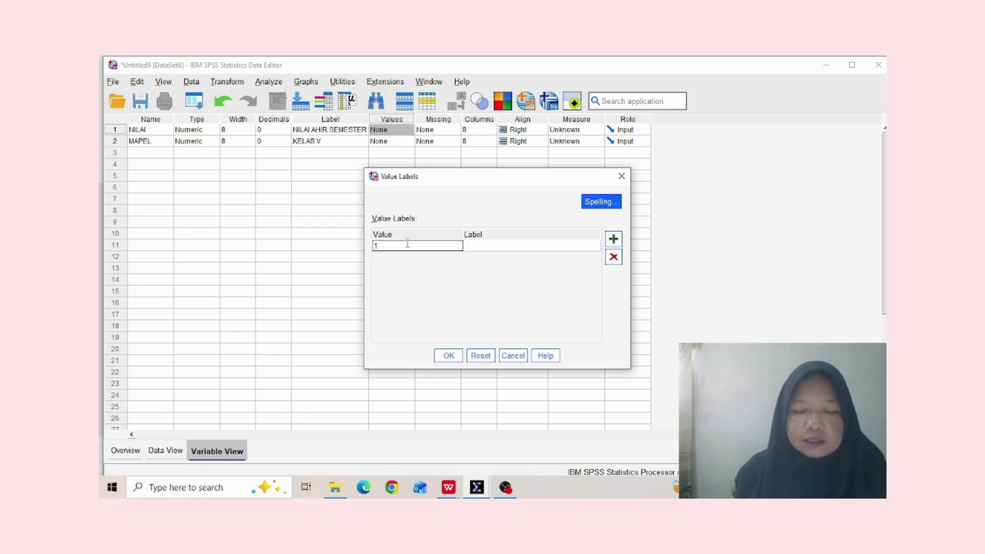
pyautogui.click(488, 248)
pyautogui.write('PKN')
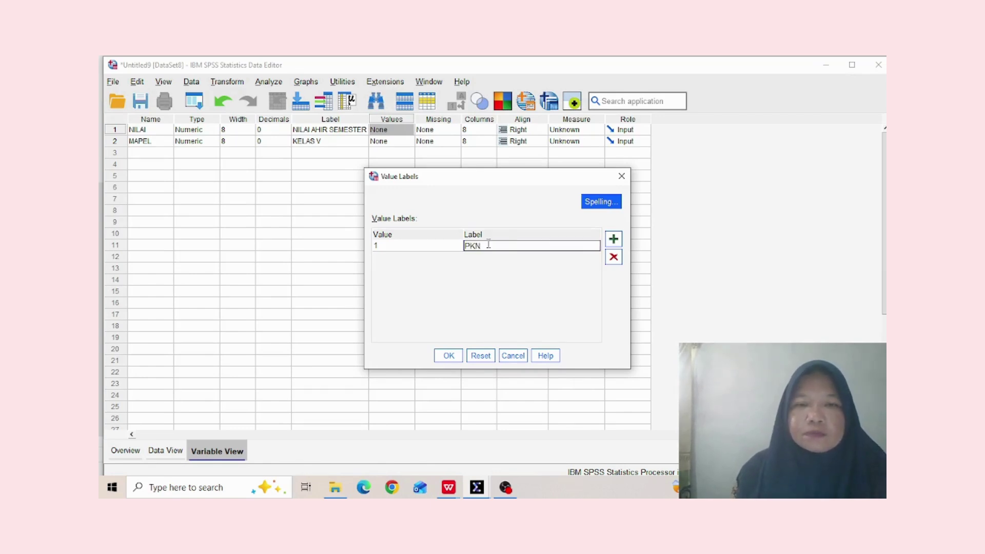
pyautogui.click(449, 356)
# Add a value label to the MAPEL variable, with value 2 labelled MTK.
pyautogui.click(403, 142)
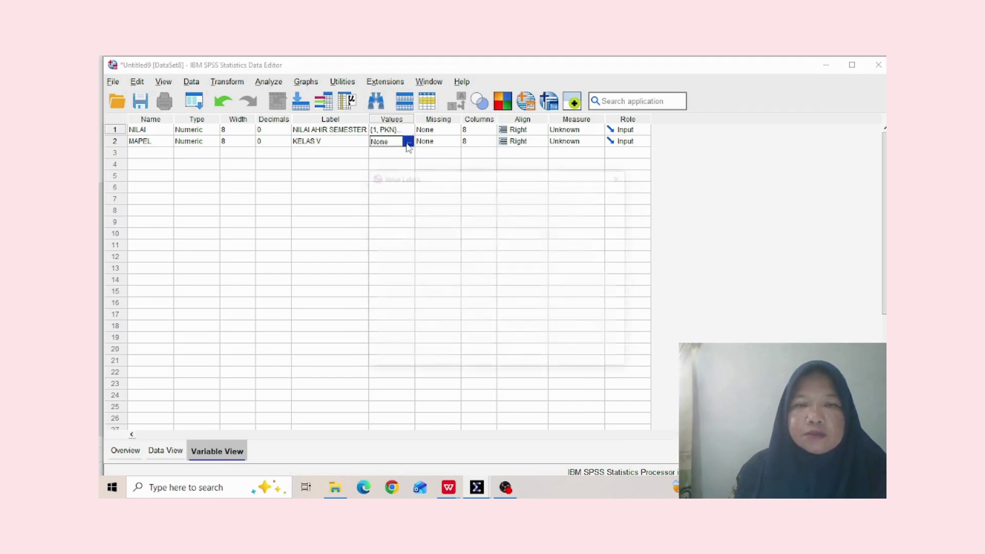
pyautogui.click(409, 141)
pyautogui.click(614, 239)
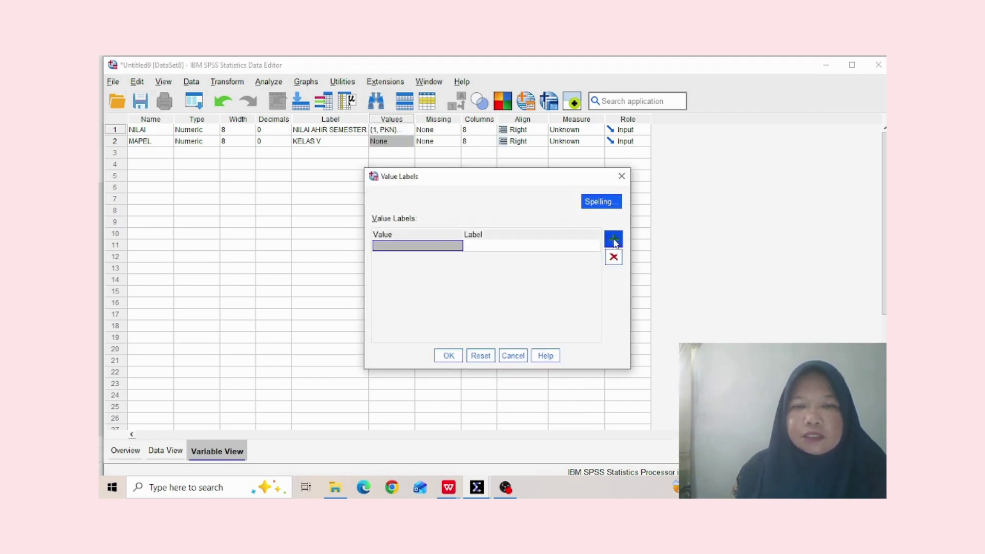
pyautogui.write('2')
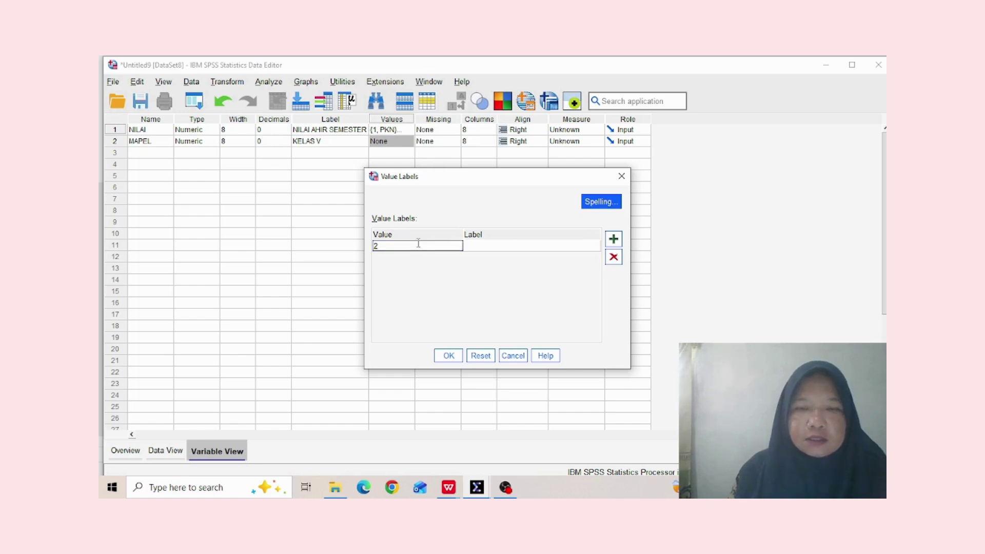
pyautogui.click(484, 248)
pyautogui.write('M')
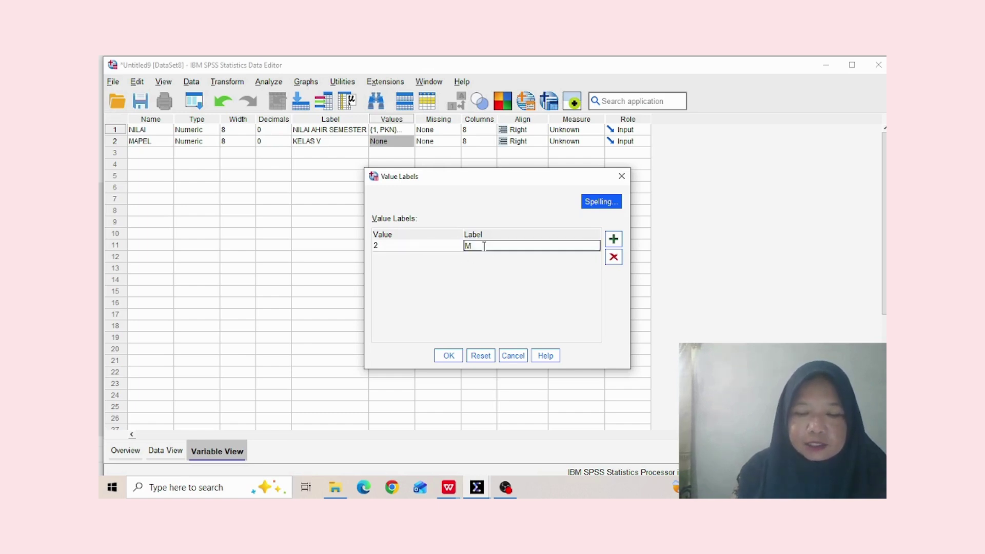
pyautogui.write('TK')
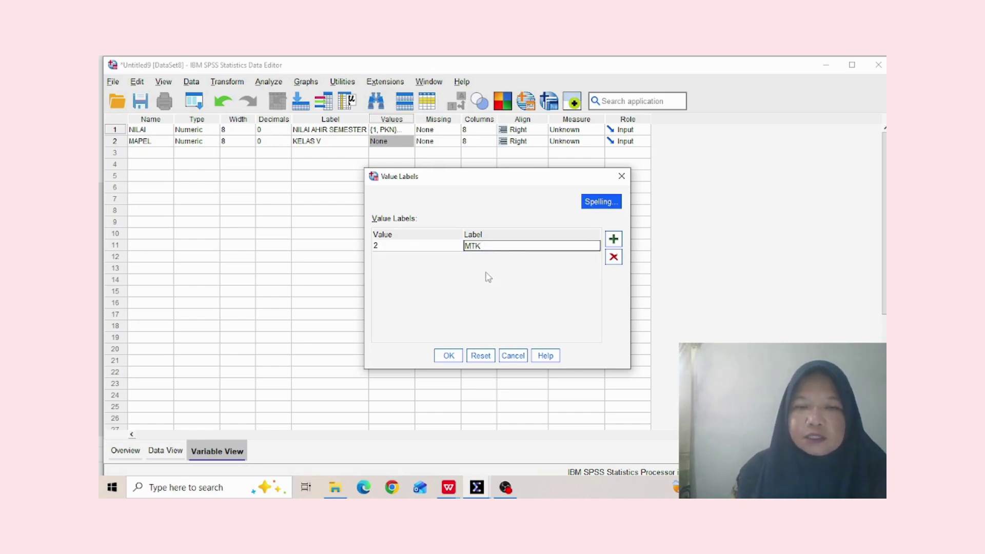
pyautogui.click(449, 354)
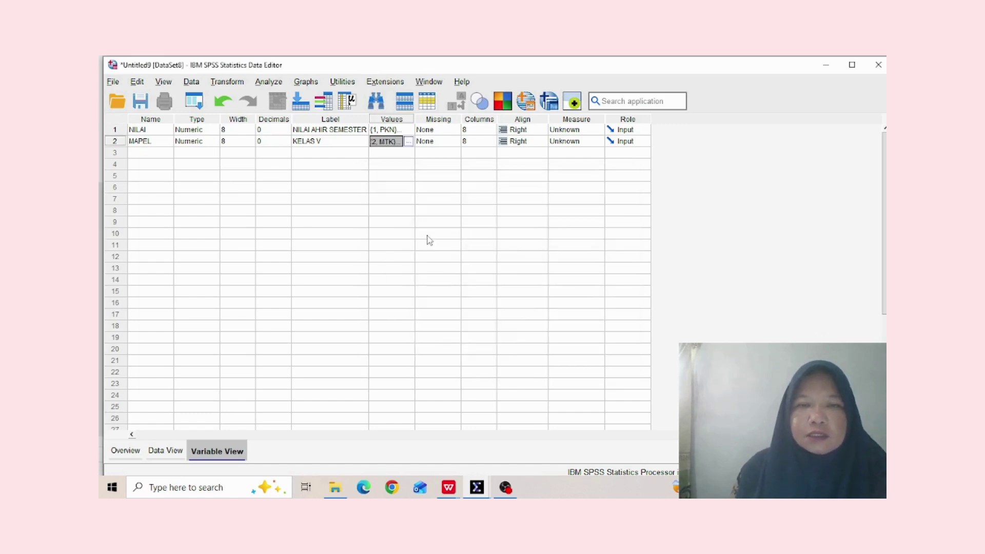
# Add a value label in the empty third variable row, with value 3 labelled BAHASA INDONESIA.
pyautogui.click(405, 154)
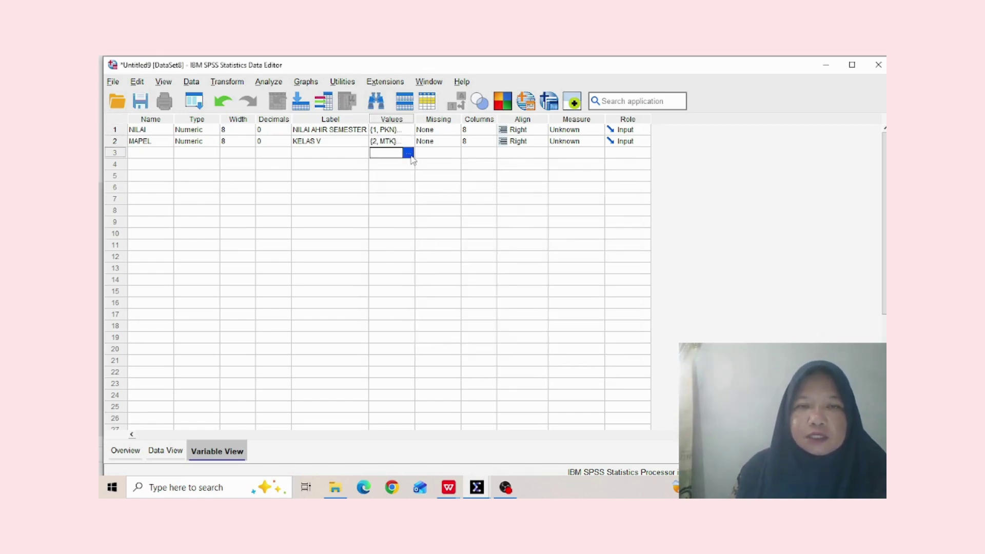
pyautogui.click(409, 153)
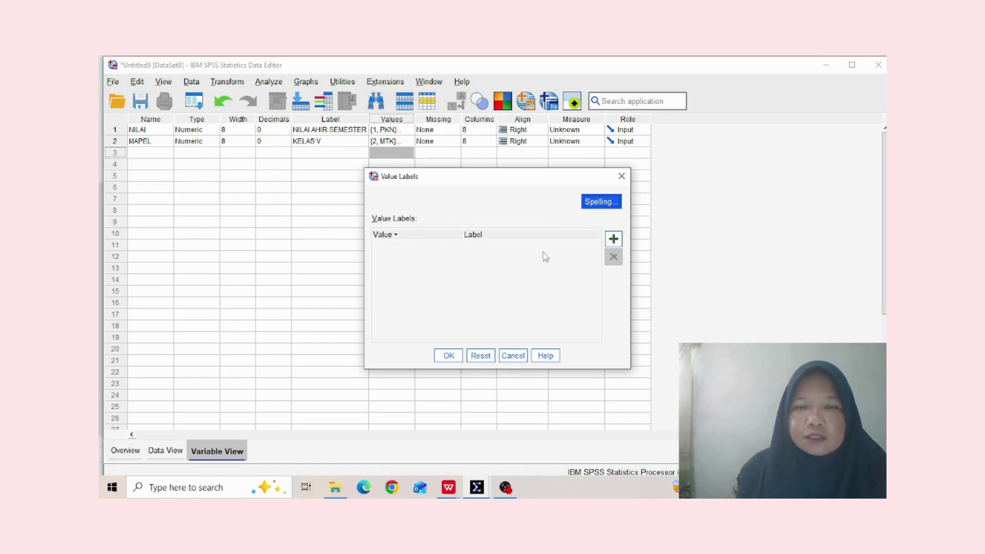
pyautogui.click(613, 238)
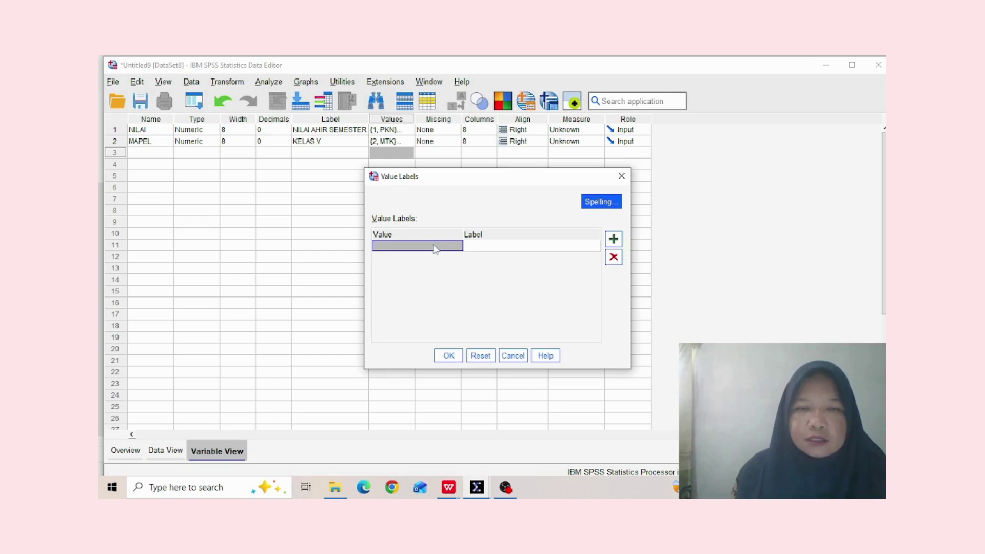
pyautogui.write('3')
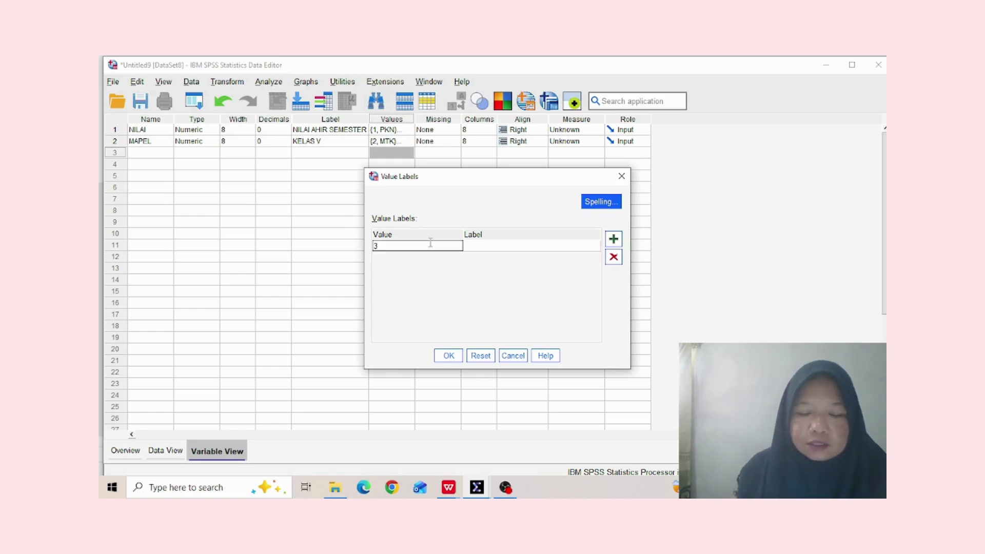
pyautogui.click(484, 245)
pyautogui.write('BAHASA INDONESIA')
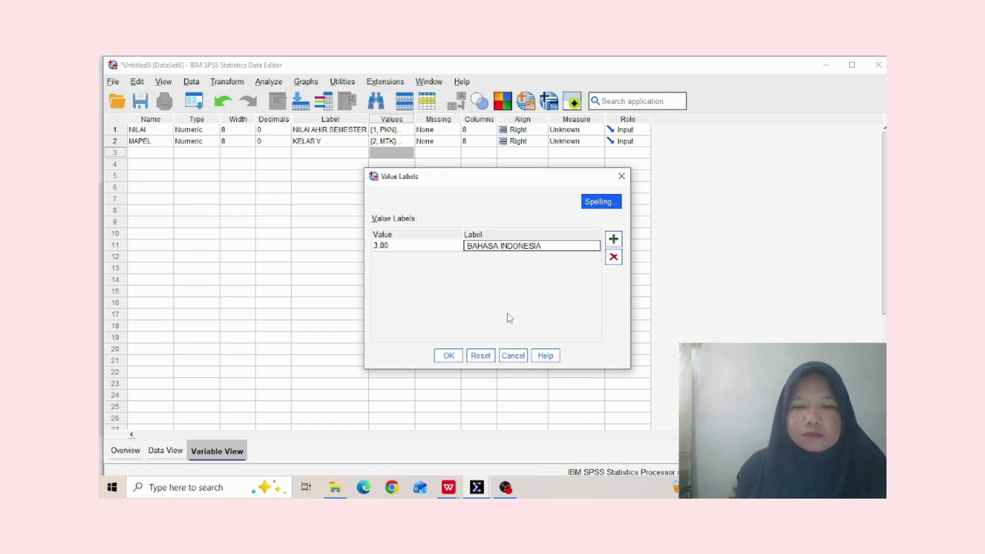
pyautogui.click(449, 356)
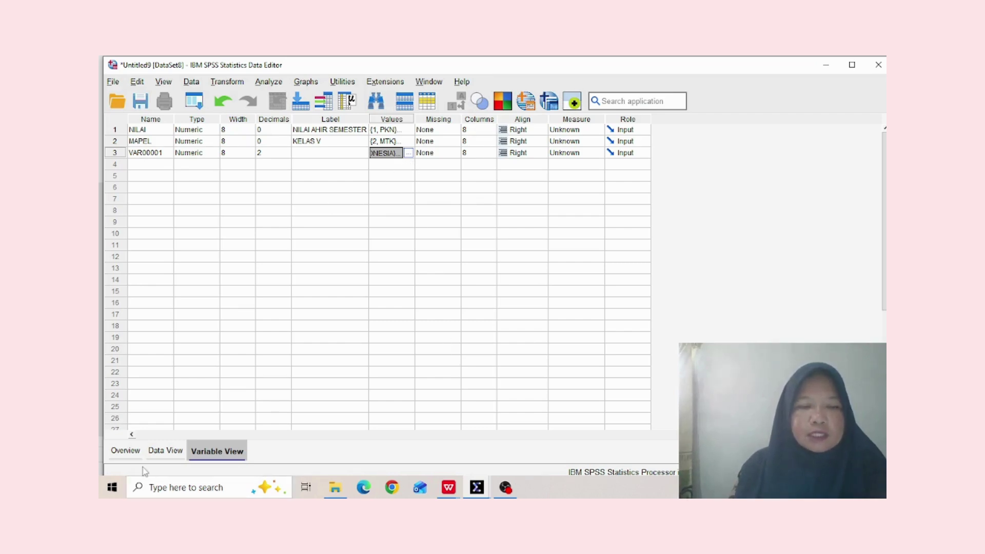
# Show the new dataset's data grid and switch to the NILAI STATISTIK.xlsx spreadsheet in WPS, at the start of the stacked score list.
pyautogui.click(165, 452)
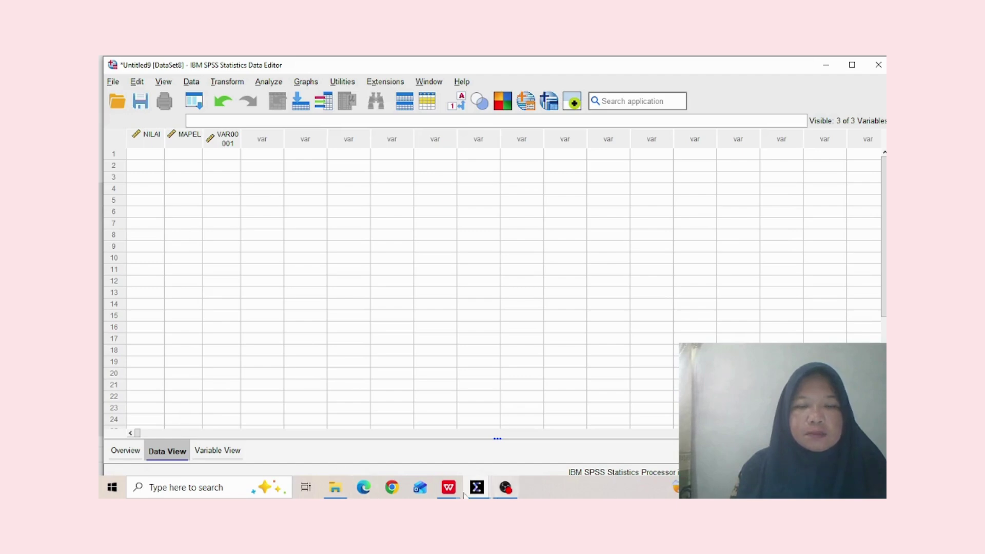
pyautogui.moveTo(450, 490)
pyautogui.click(362, 431)
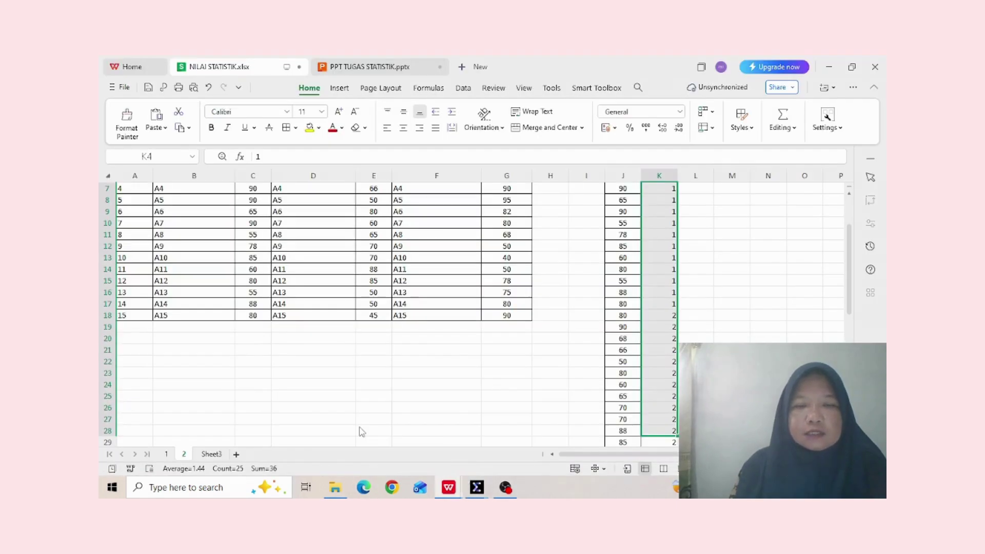
pyautogui.click(804, 304)
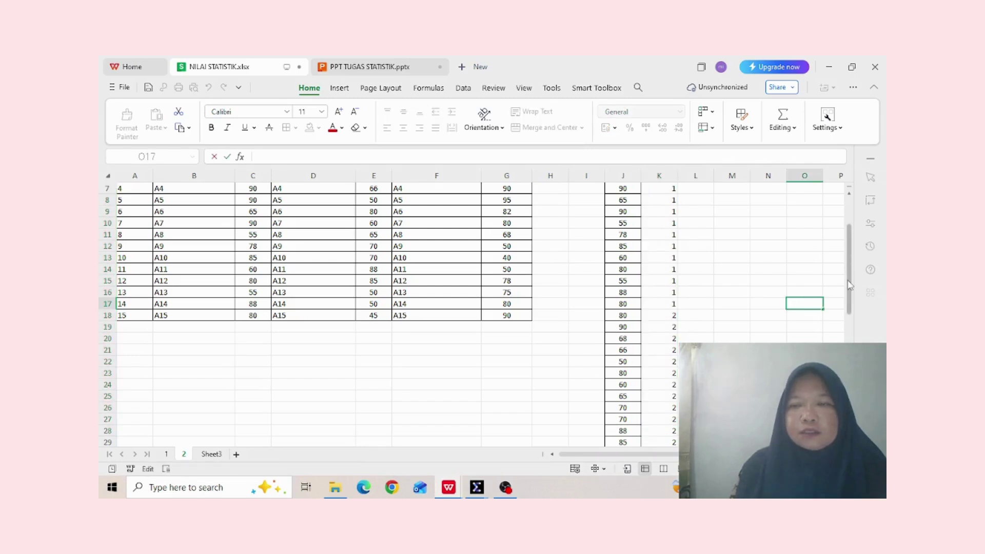
pyautogui.scroll(2, 592, 177)
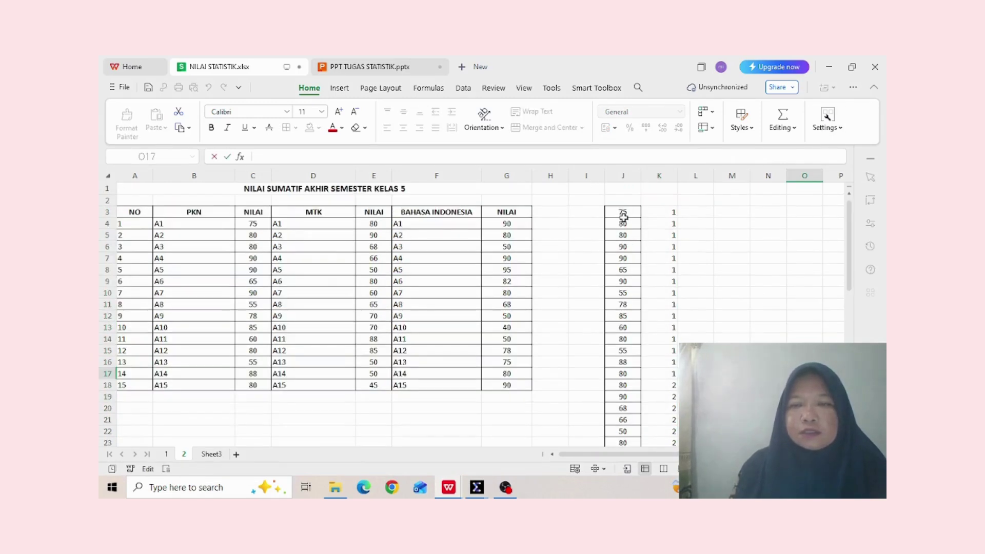
# Try to copy the stacked scores and subject codes in J3:K47.
pyautogui.moveTo(624, 215); pyautogui.dragTo(650, 361)
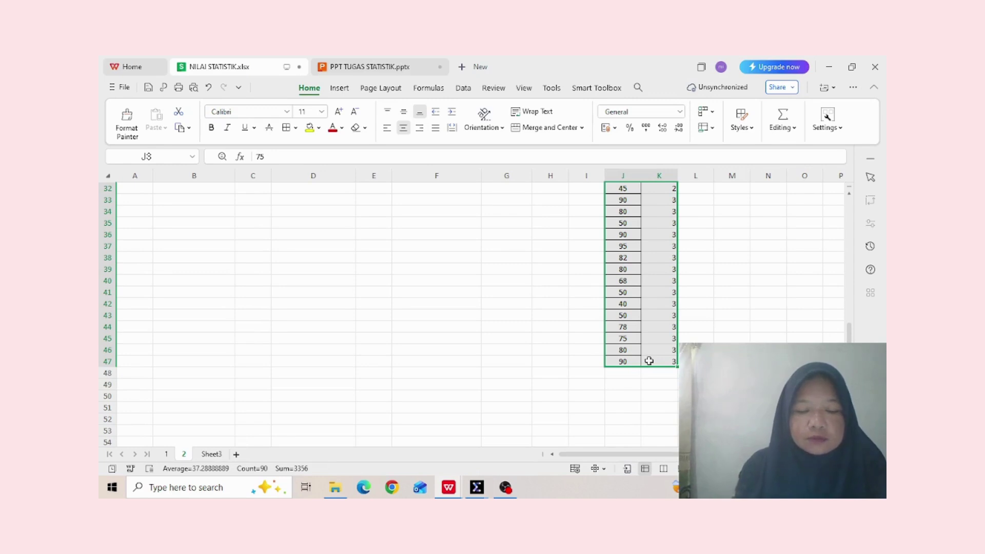
pyautogui.keyDown('ctrl'); pyautogui.click(649, 362); pyautogui.keyUp('ctrl')
pyautogui.hotkey('ctrl', 'c')
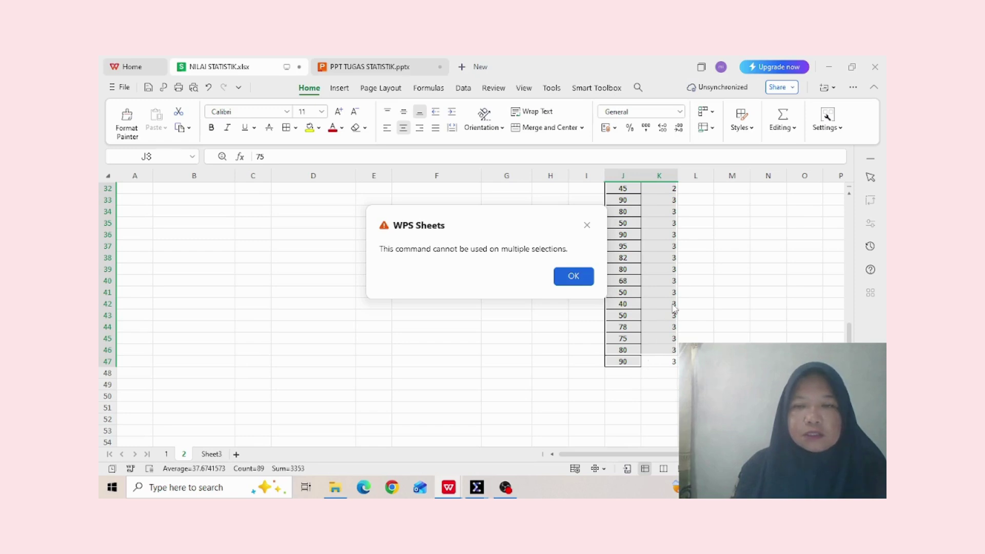
pyautogui.click(587, 226)
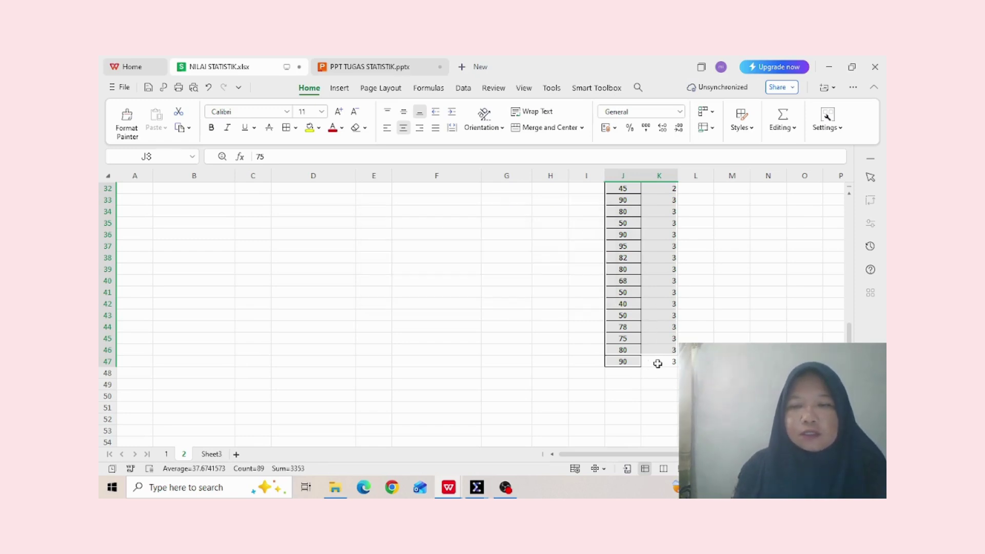
# Select only the single range J3:K47 with the scores and subject codes and copy it.
pyautogui.scroll(10, 841, 218)
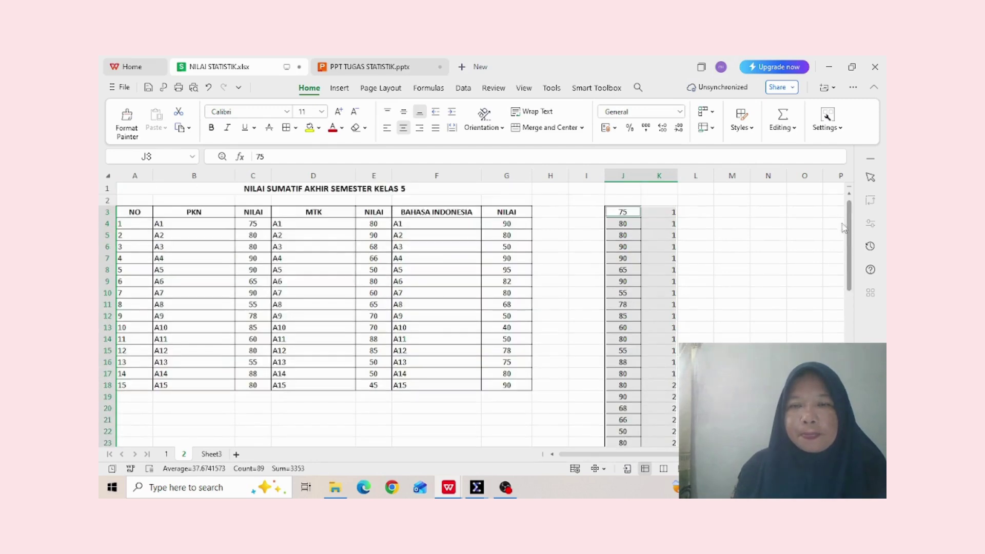
pyautogui.click(731, 242)
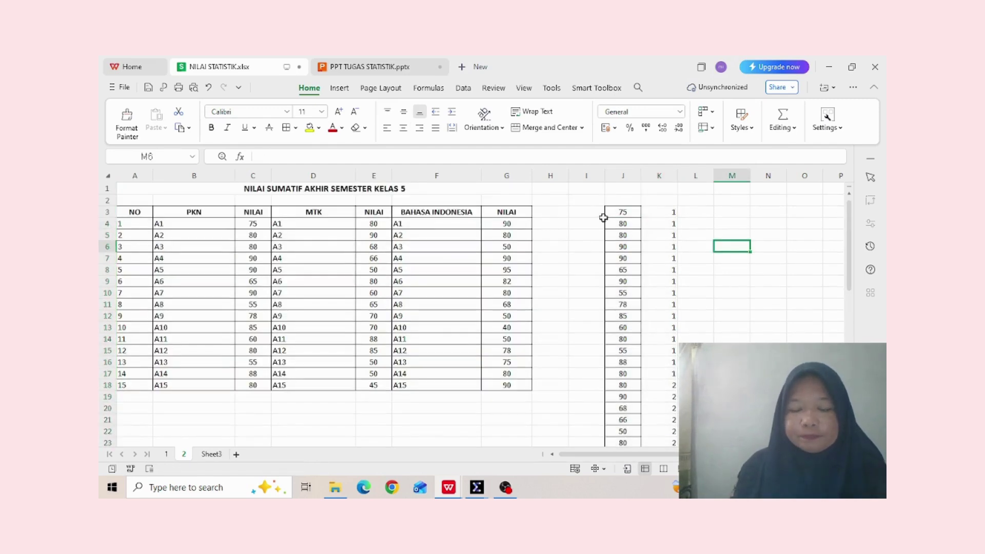
pyautogui.moveTo(612, 214); pyautogui.dragTo(645, 411)
pyautogui.hotkey('ctrl', 'c')
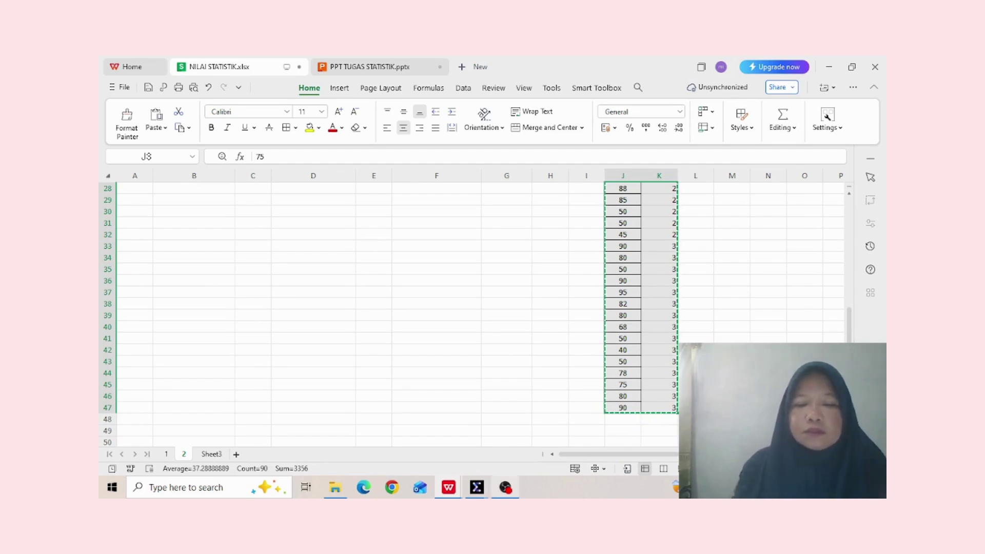
# Switch to the Untitled9 dataset in SPSS and paste the copied scores and codes into NILAI and MAPEL from the first row.
pyautogui.click(476, 487)
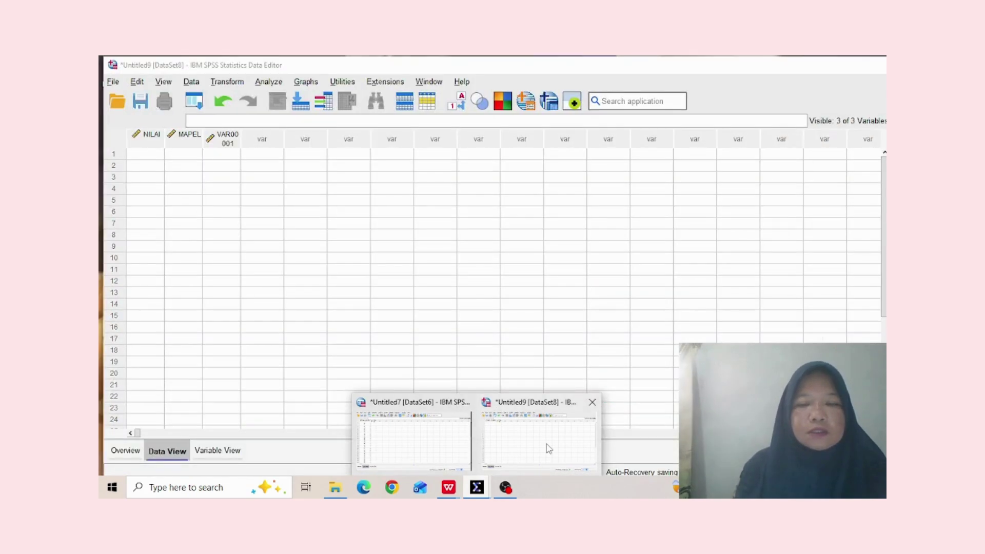
pyautogui.click(546, 445)
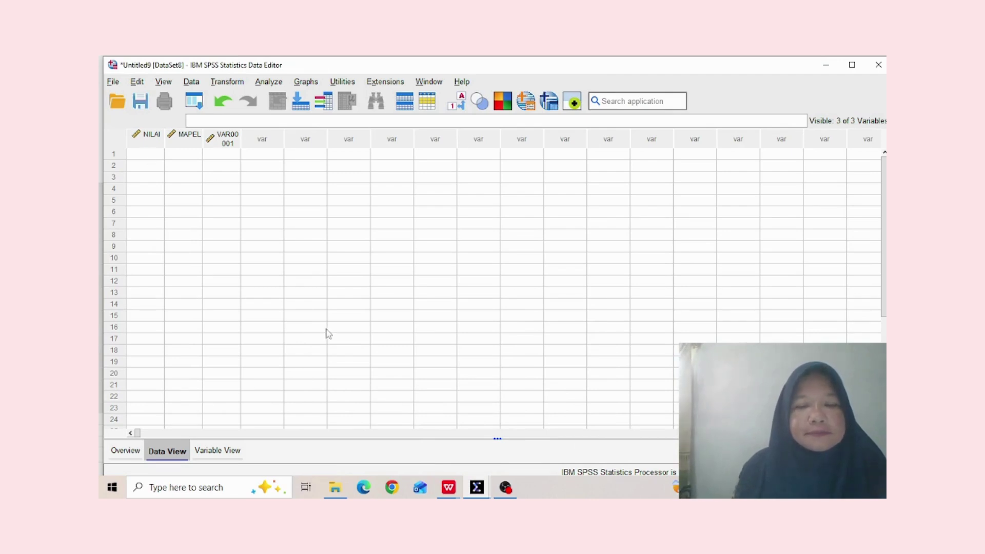
pyautogui.moveTo(477, 487)
pyautogui.moveTo(429, 451)
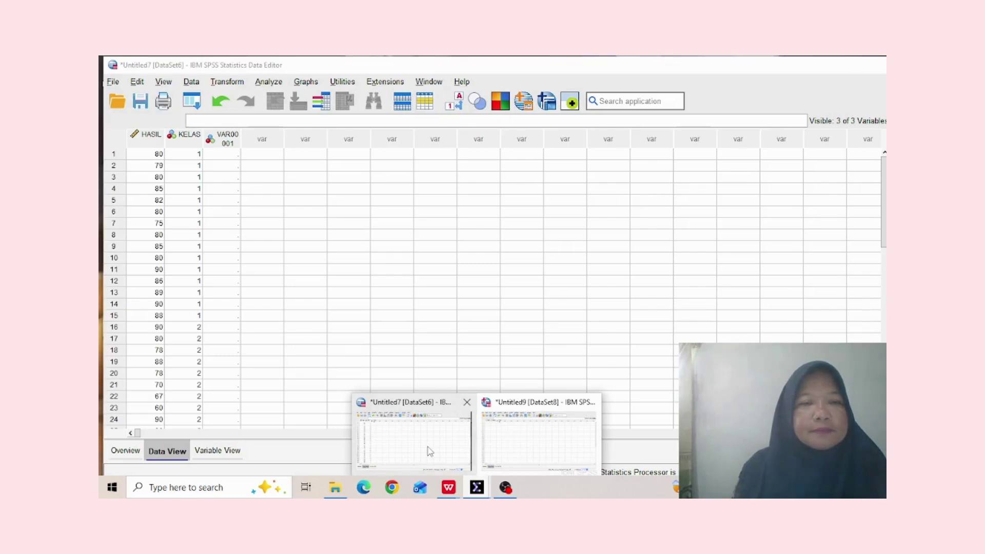
pyautogui.click(539, 451)
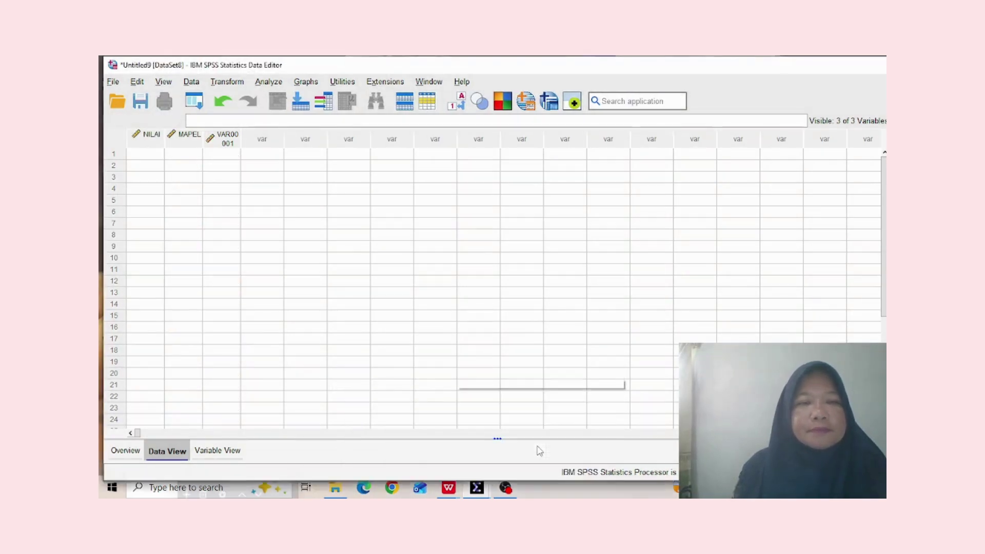
pyautogui.click(152, 154)
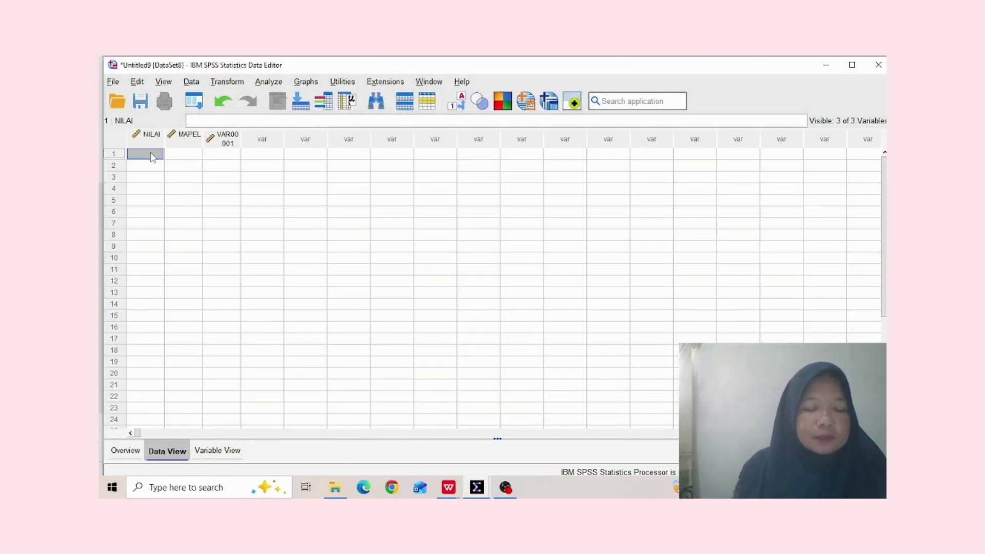
pyautogui.hotkey('ctrl', 'v')
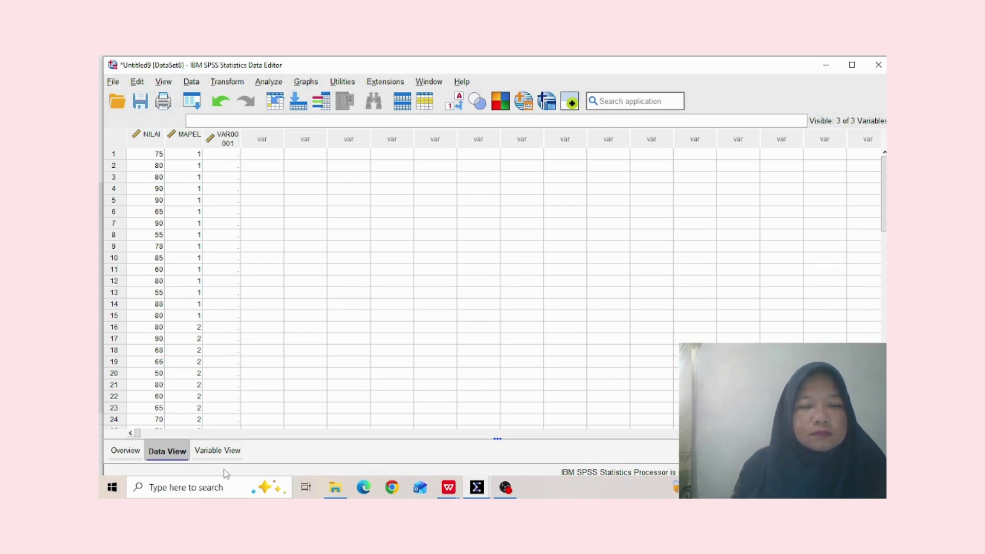
# Set up a One-Way ANOVA with NILAI AHIR SEMESTER [NILAI] and VAR00001 as dependent variables and KELAS V [MAPEL] as the factor.
pyautogui.click(265, 84)
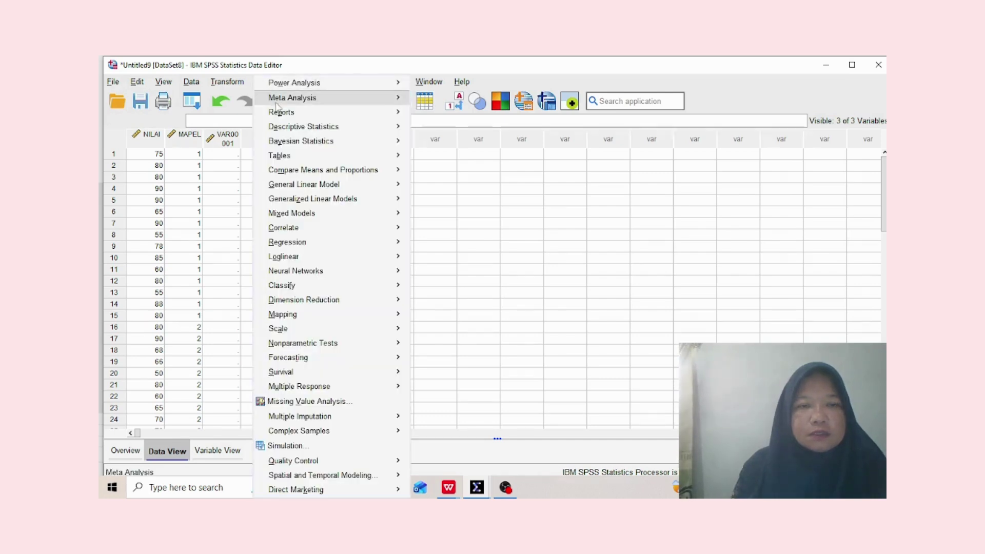
pyautogui.moveTo(295, 185)
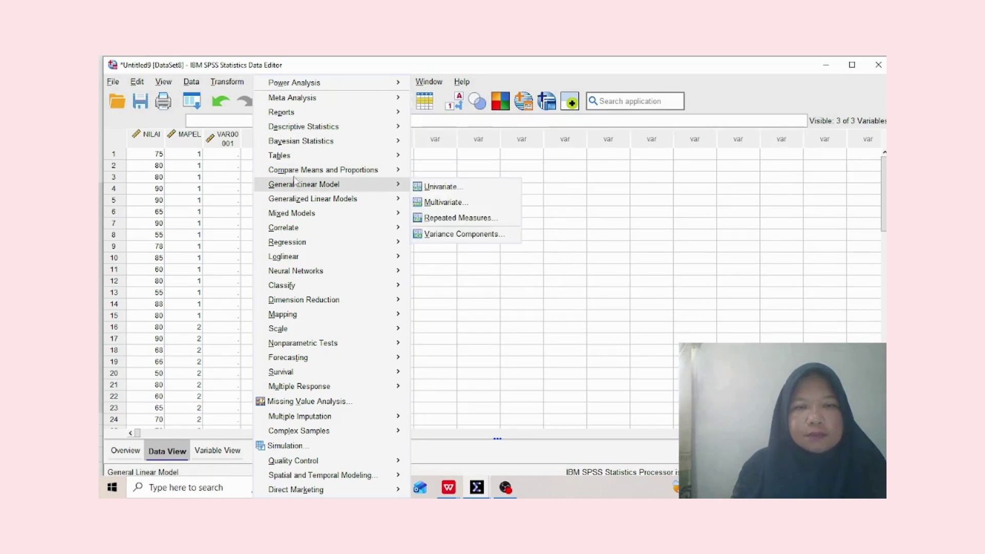
pyautogui.moveTo(361, 174)
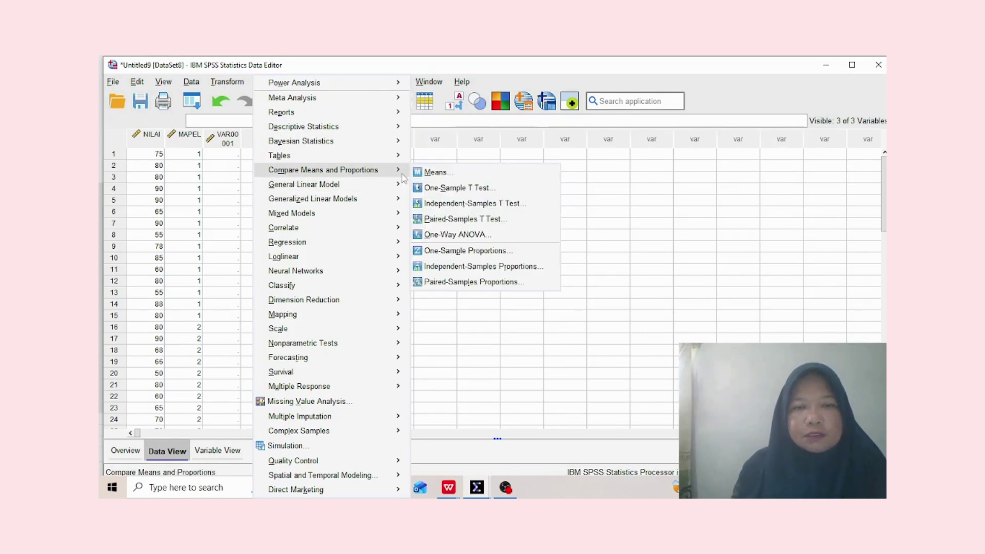
pyautogui.click(450, 237)
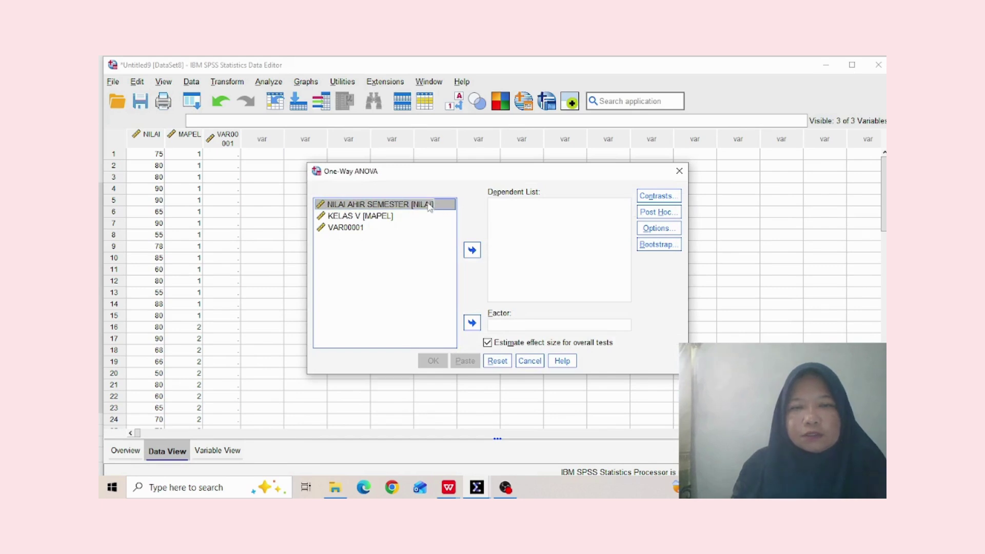
pyautogui.click(472, 250)
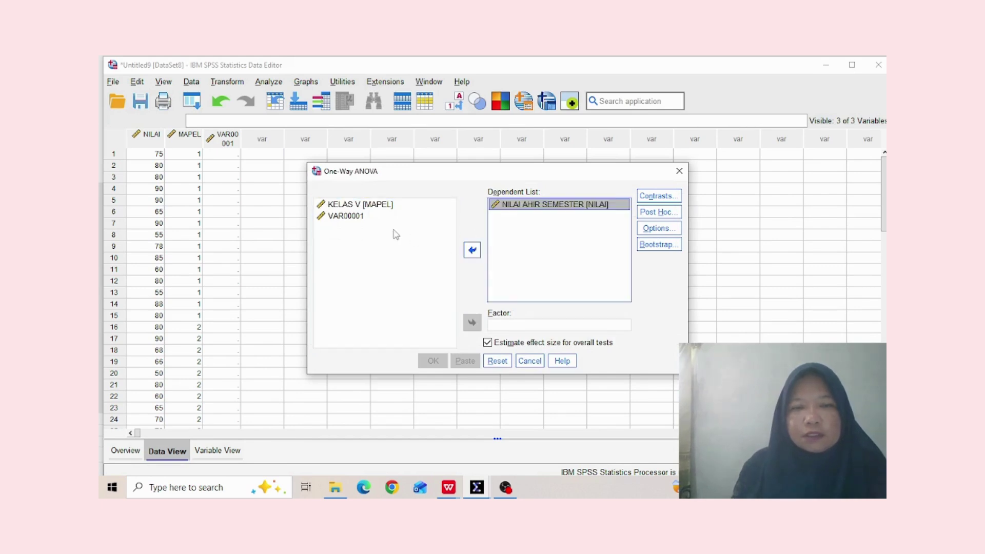
pyautogui.click(383, 206)
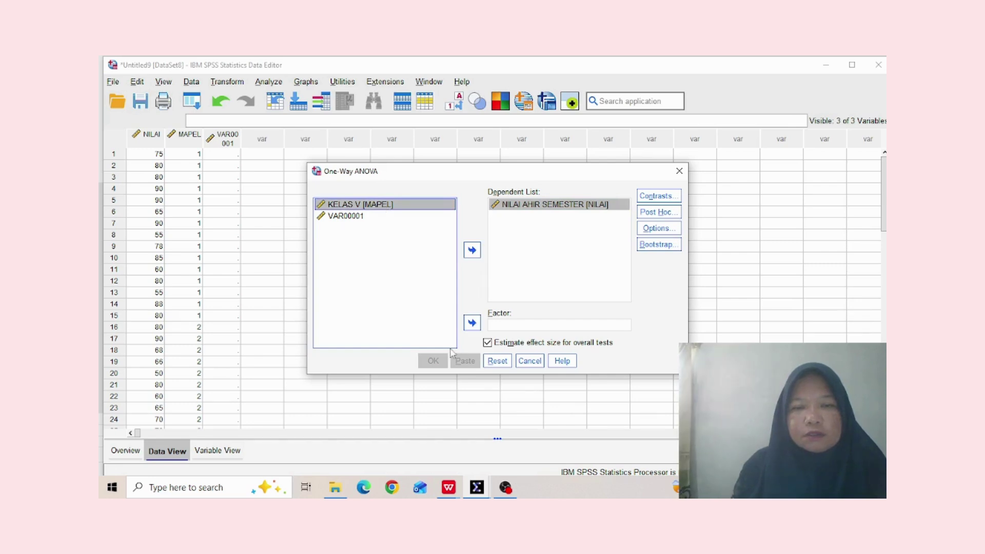
pyautogui.click(472, 323)
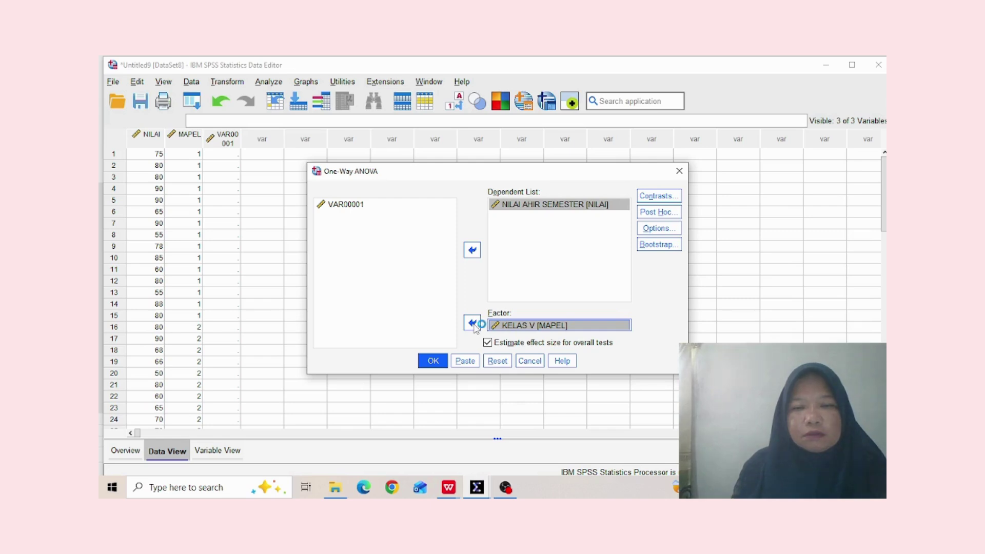
pyautogui.click(358, 204)
pyautogui.click(473, 254)
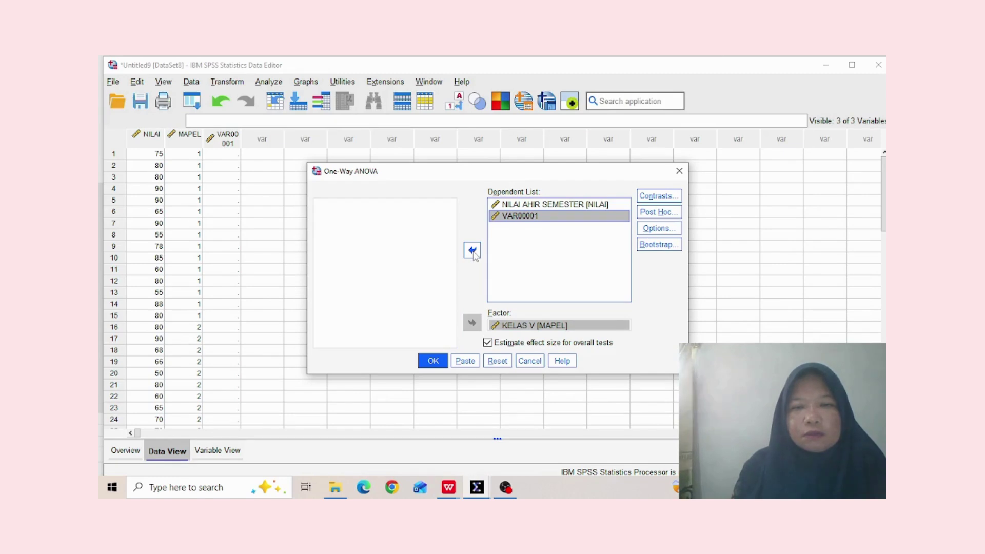
# Enable Descriptive statistics in the One-Way ANOVA options and run the analysis.
pyautogui.click(654, 231)
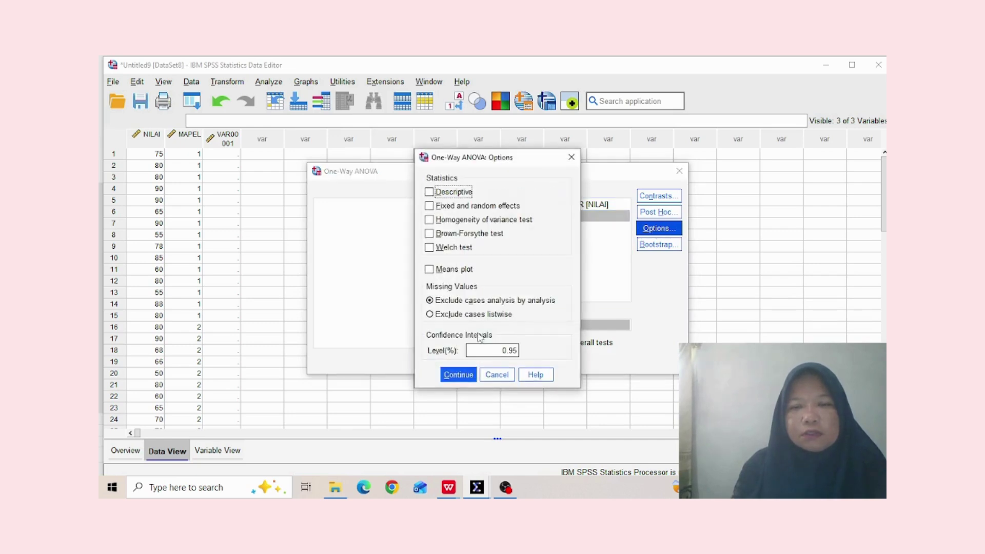
pyautogui.click(429, 270)
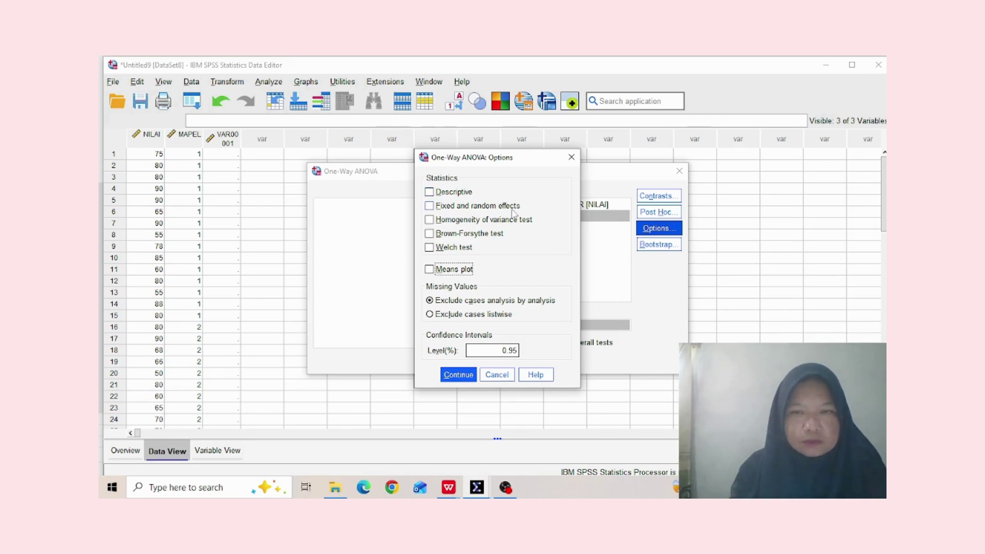
pyautogui.click(429, 194)
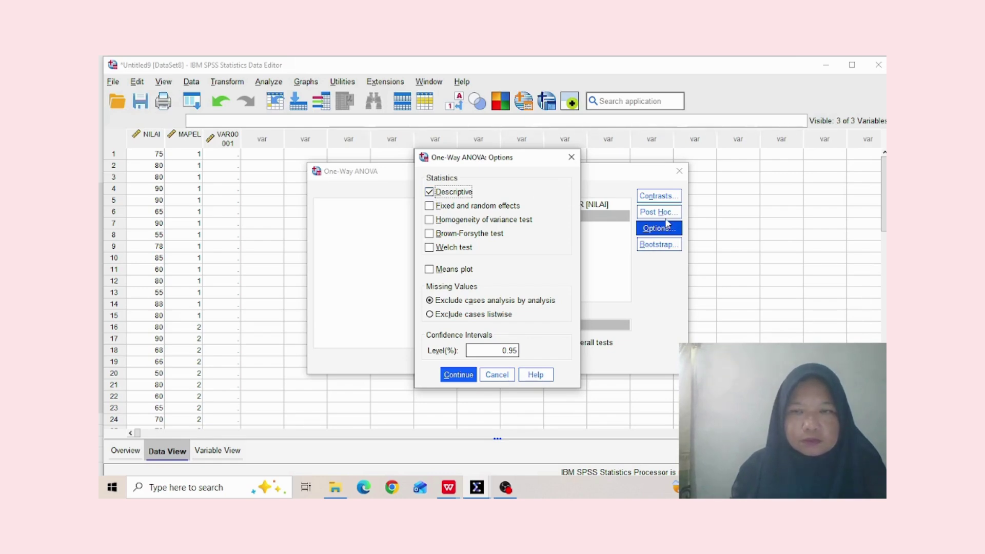
pyautogui.click(454, 375)
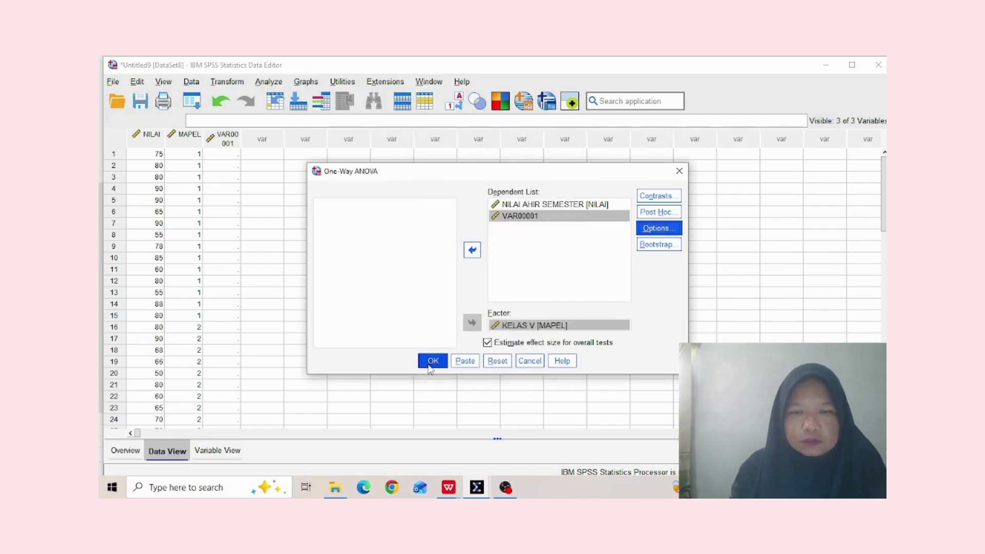
pyautogui.click(433, 361)
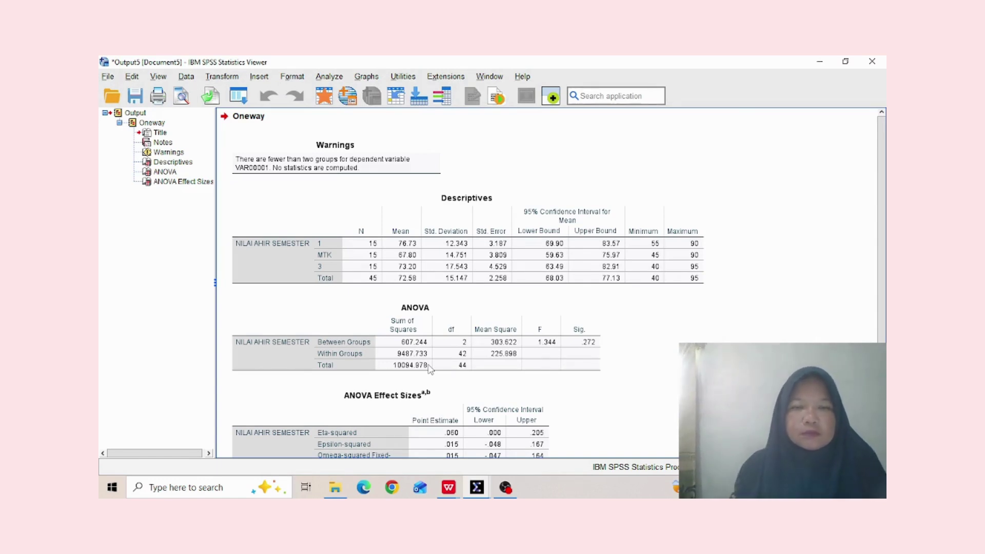
# Look through the Oneway output, then switch to PPT TUGAS STATISTIK.pptx in WPS and show slide 11 on interpreting the one-way ANOVA test.
pyautogui.scroll(-3, 879, 250)
pyautogui.scroll(3, 867, 304)
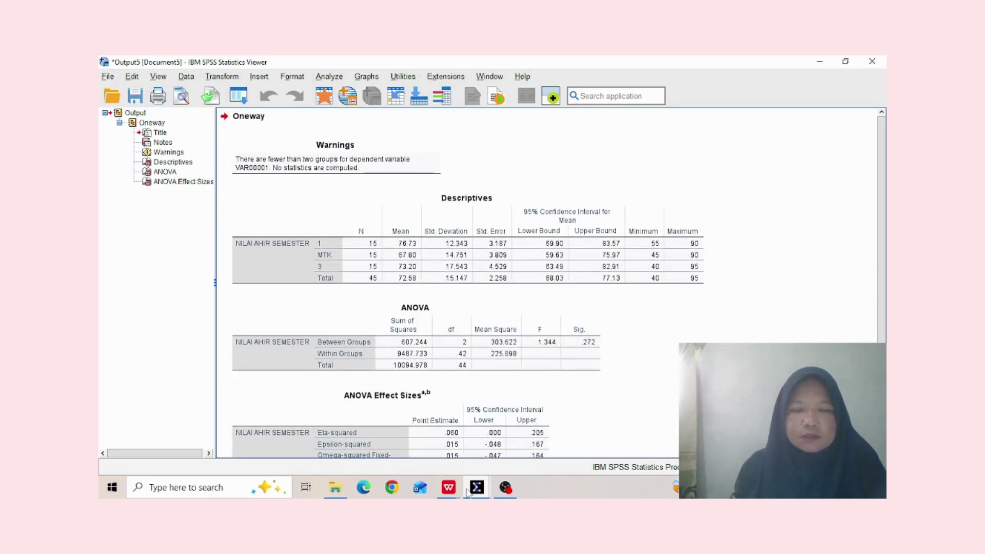
pyautogui.moveTo(448, 490)
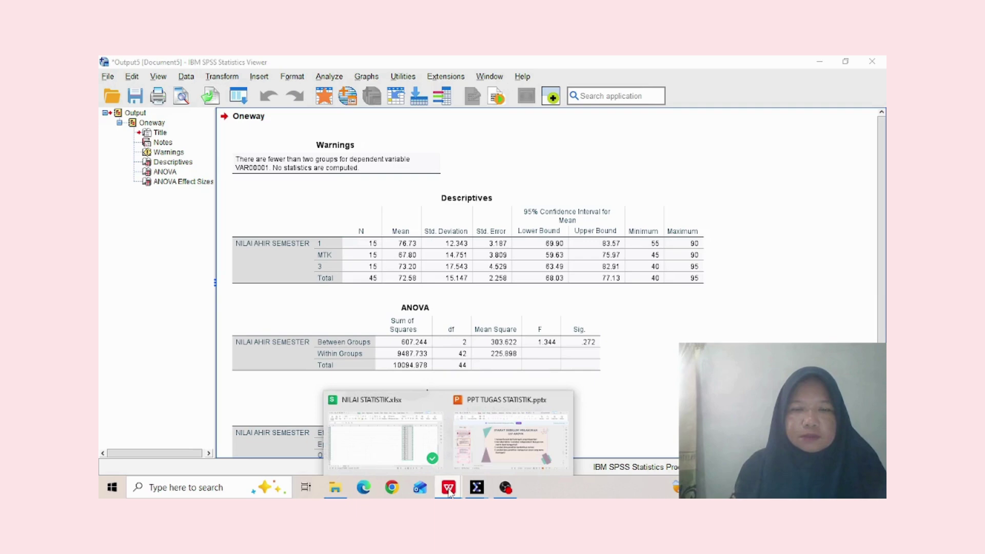
pyautogui.click(388, 463)
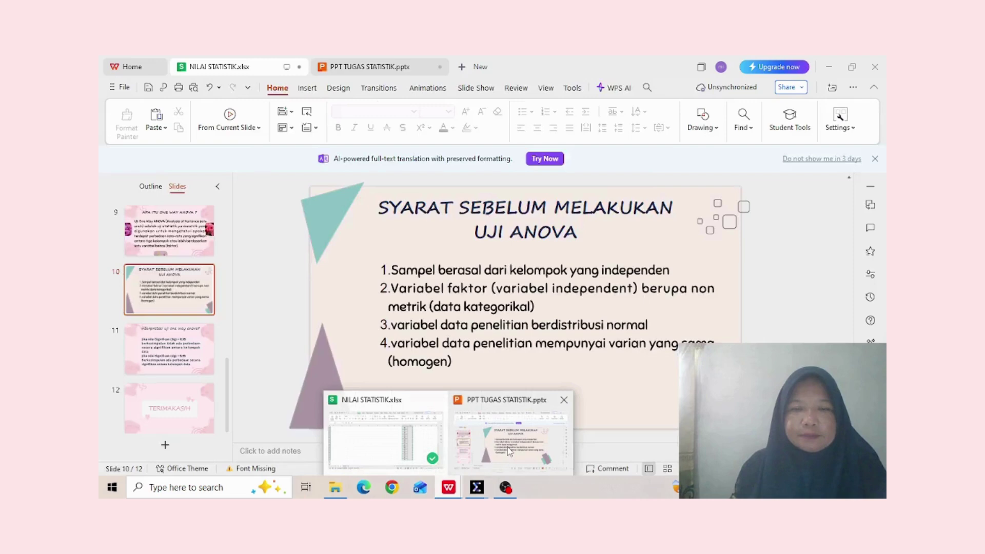
pyautogui.click(508, 451)
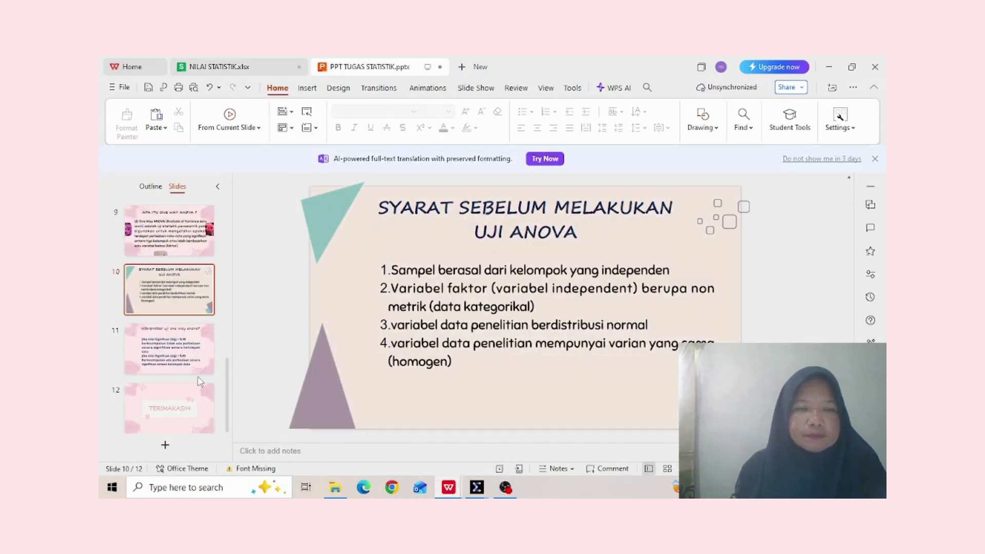
pyautogui.click(174, 353)
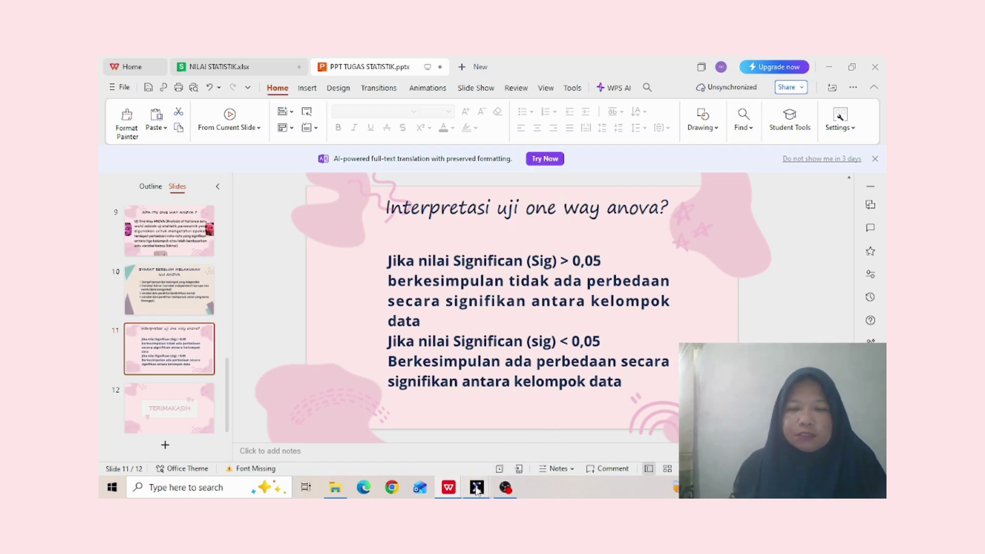
pyautogui.moveTo(477, 490)
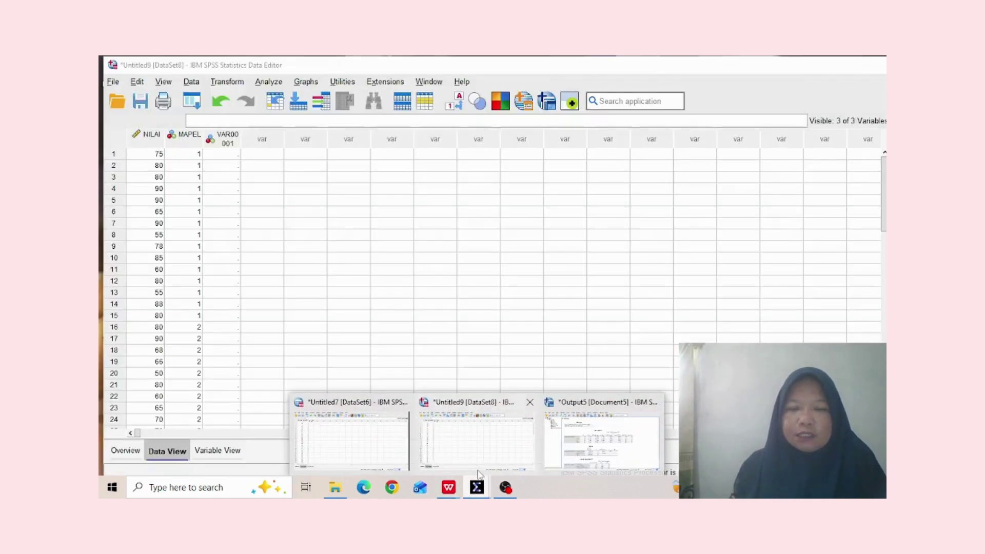
pyautogui.click(480, 474)
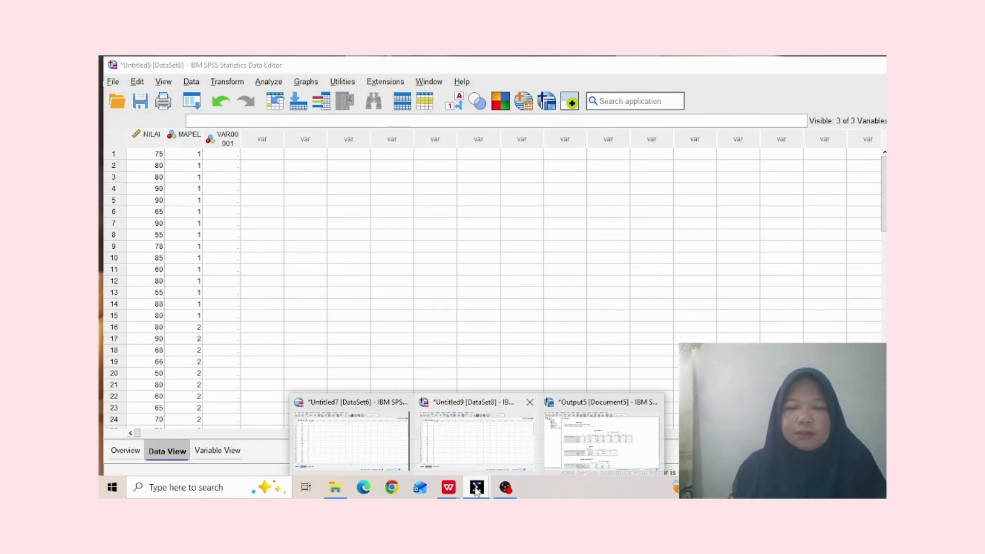
pyautogui.click(505, 490)
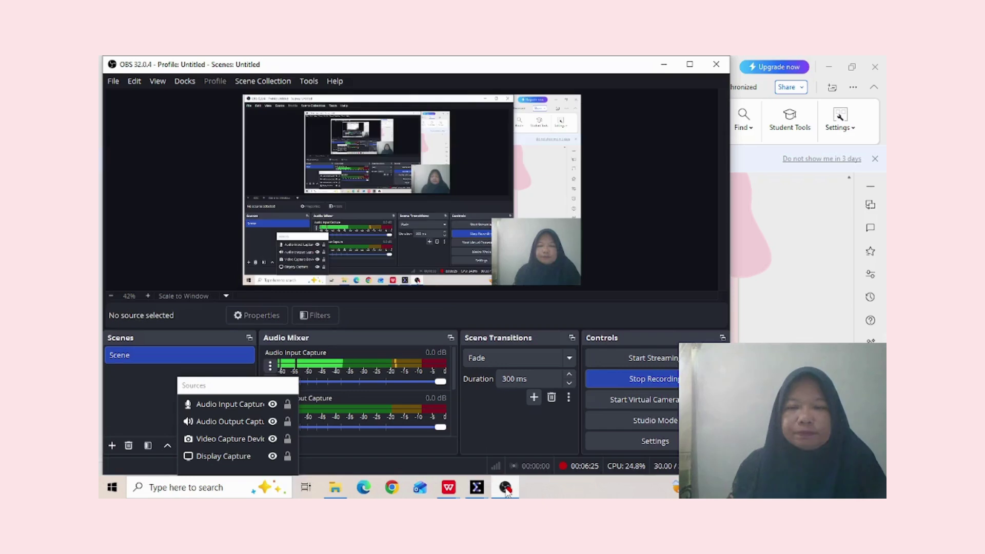